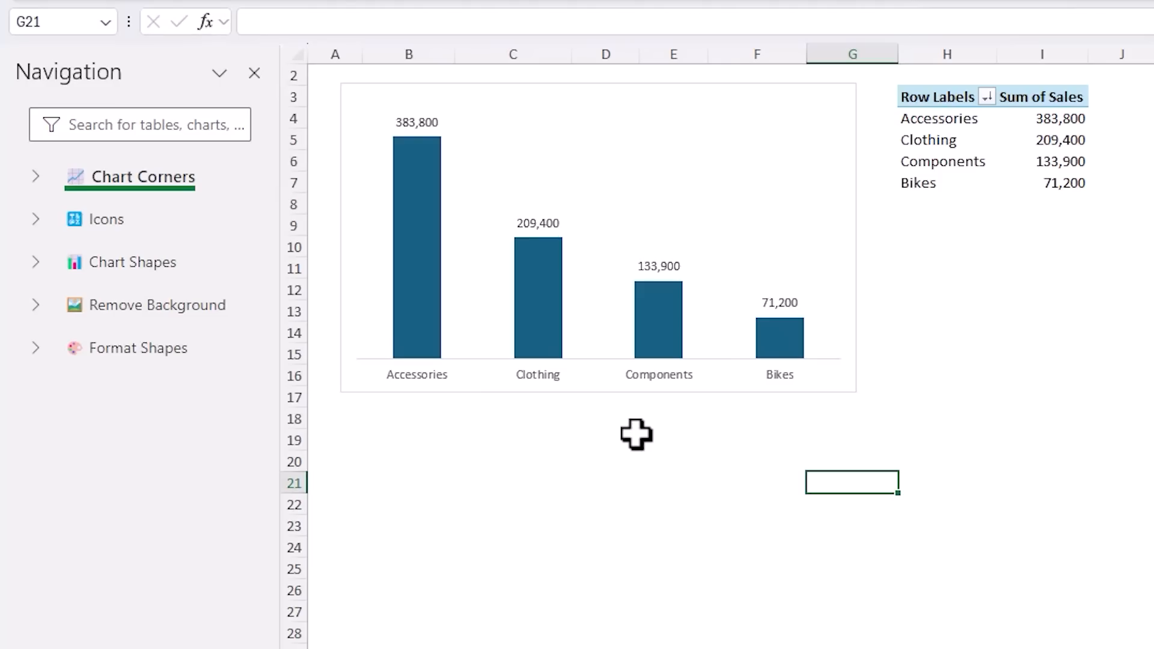
Give the sales column chart's border rounded corners
left_click(854, 209)
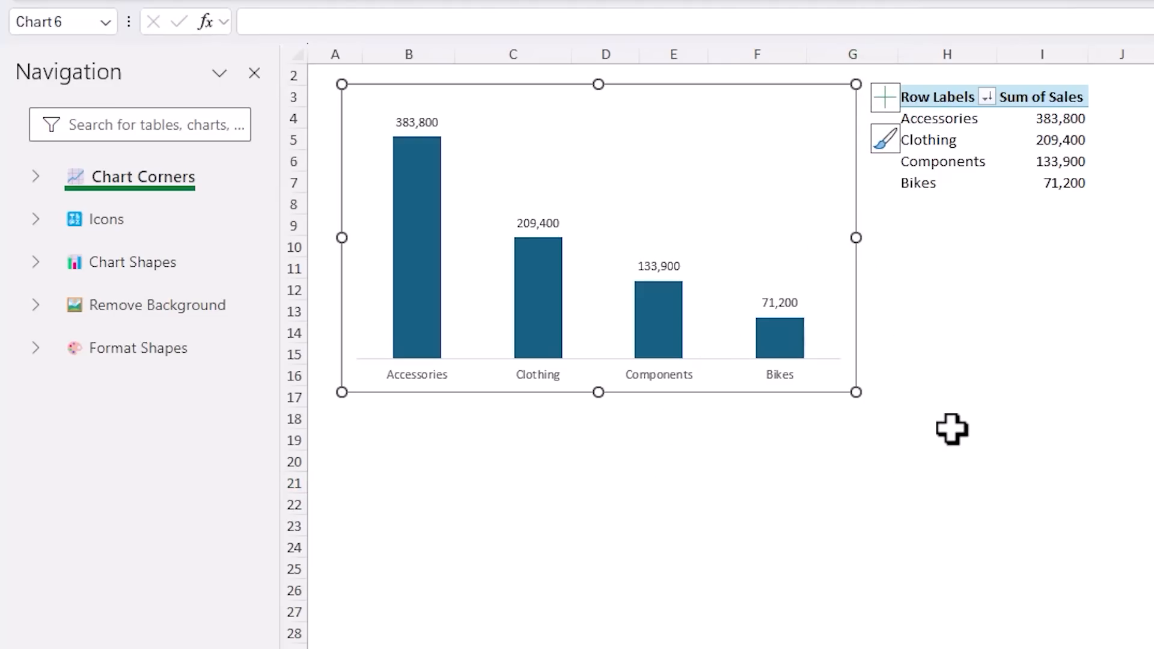
key("ctrl+1")
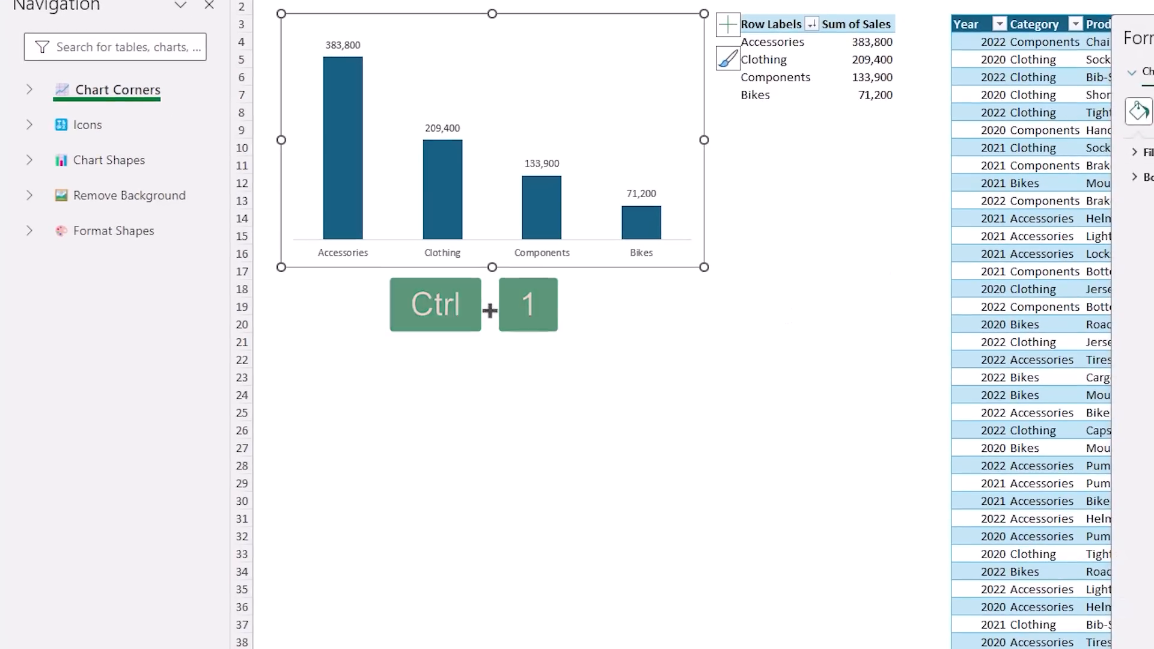
left_click_drag(1137, 38, 872, 48)
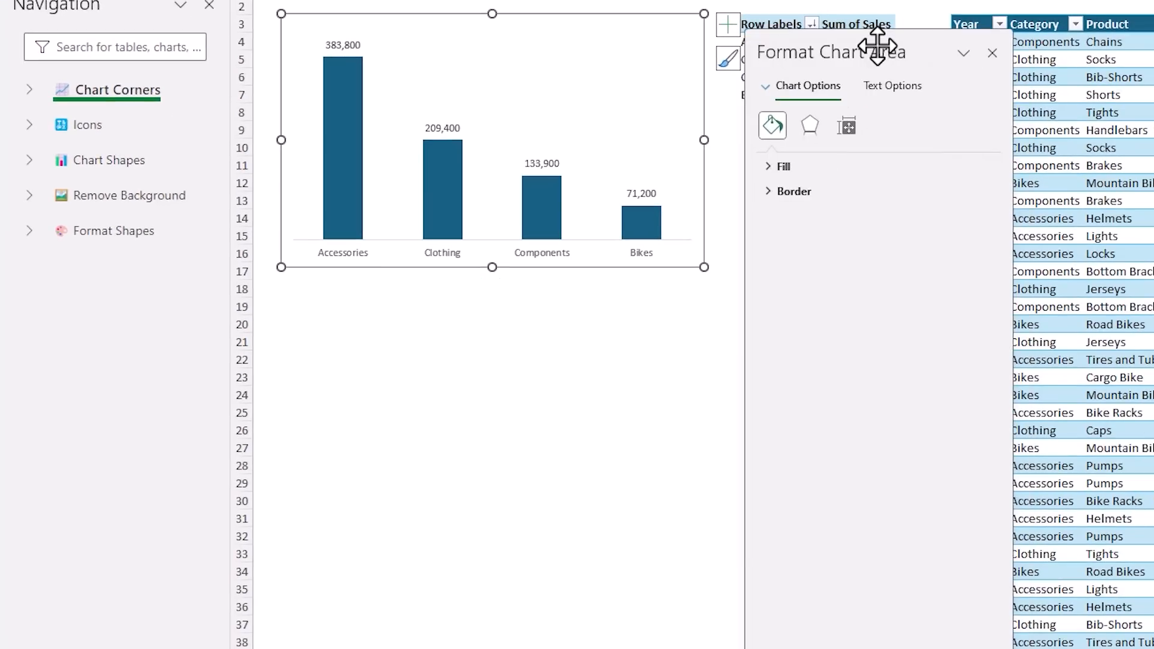
left_click(771, 184)
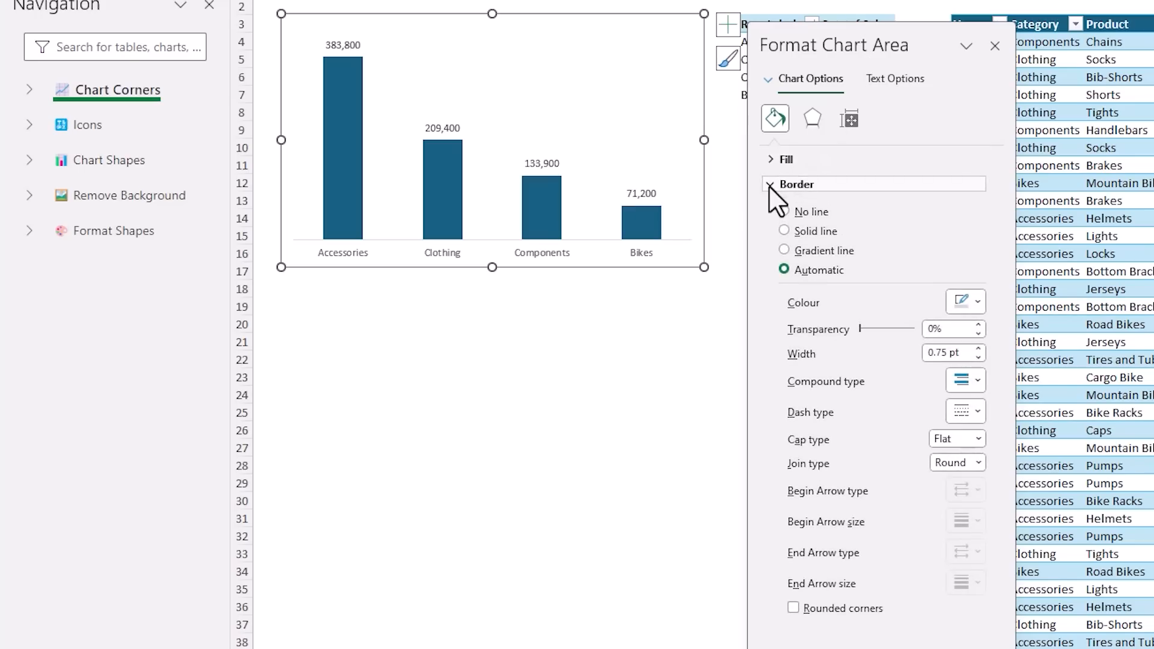
left_click(793, 608)
left_click(528, 372)
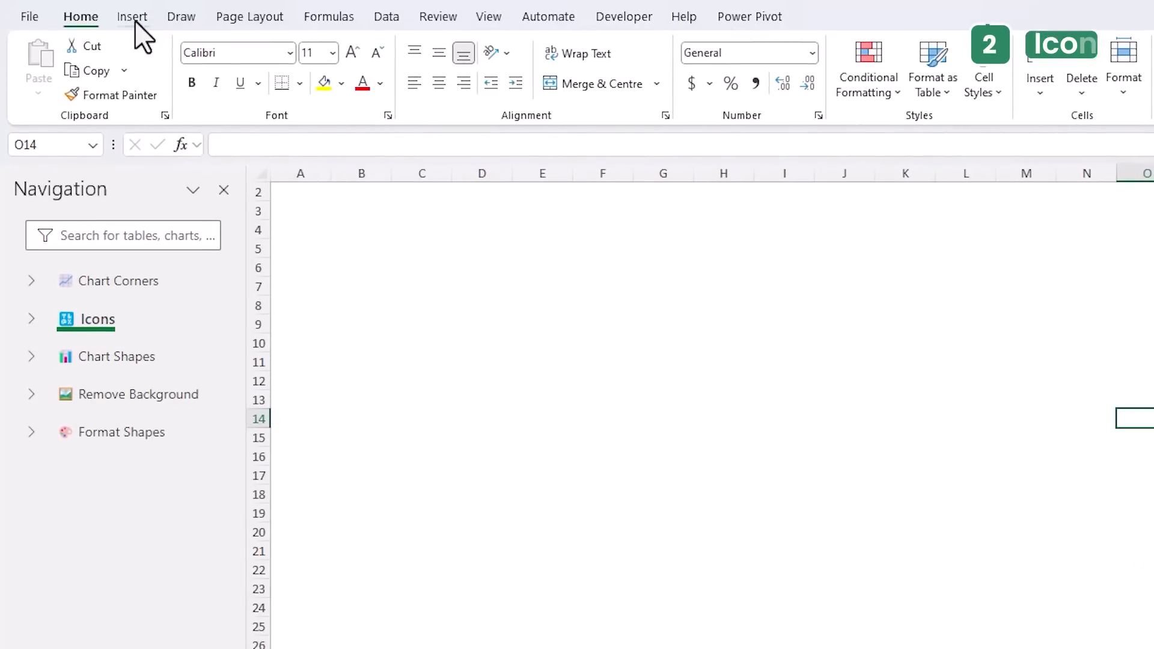
Open the stock icon library and select the solid clownfish-and-coral icon for insertion
left_click(133, 17)
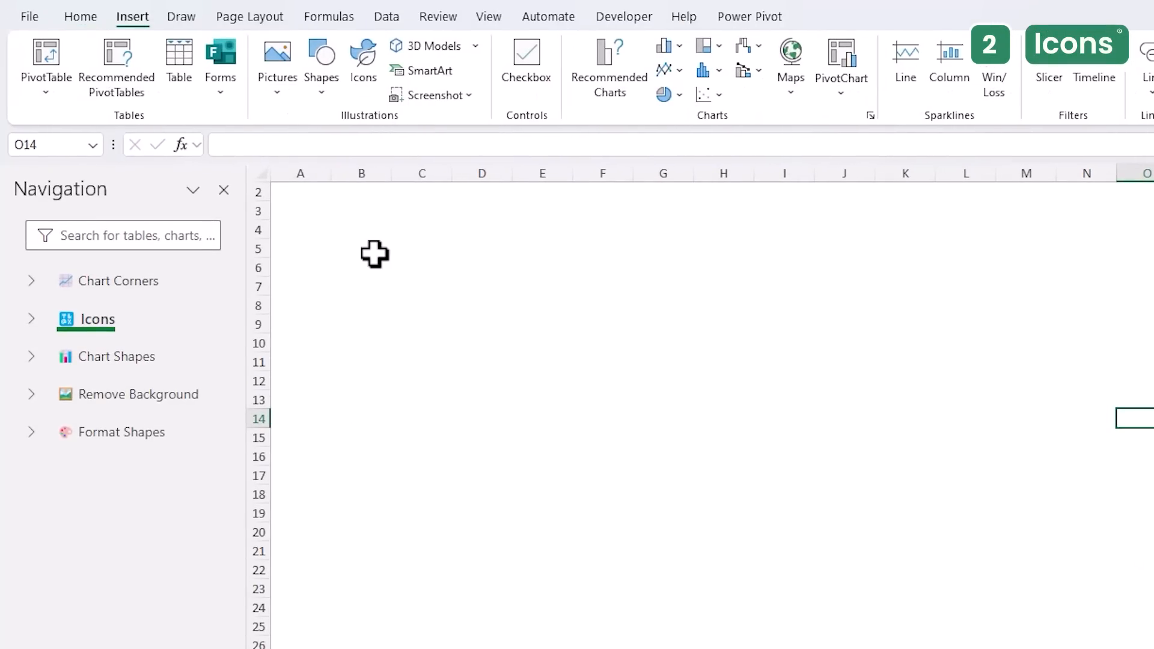
left_click(370, 84)
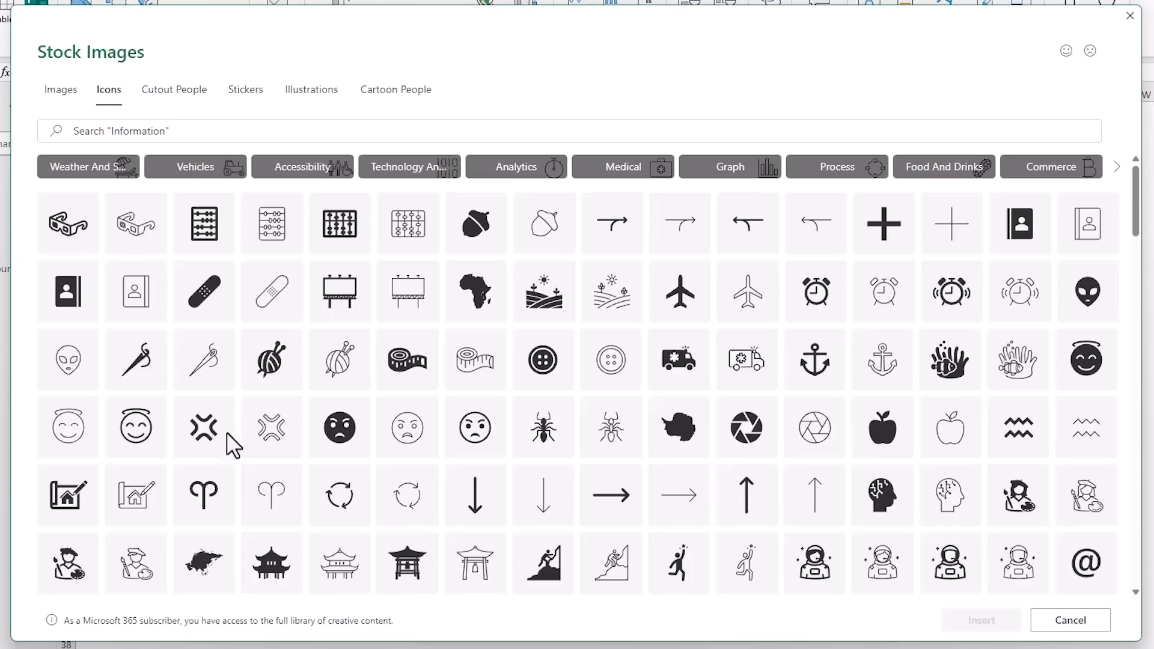
left_click(950, 376)
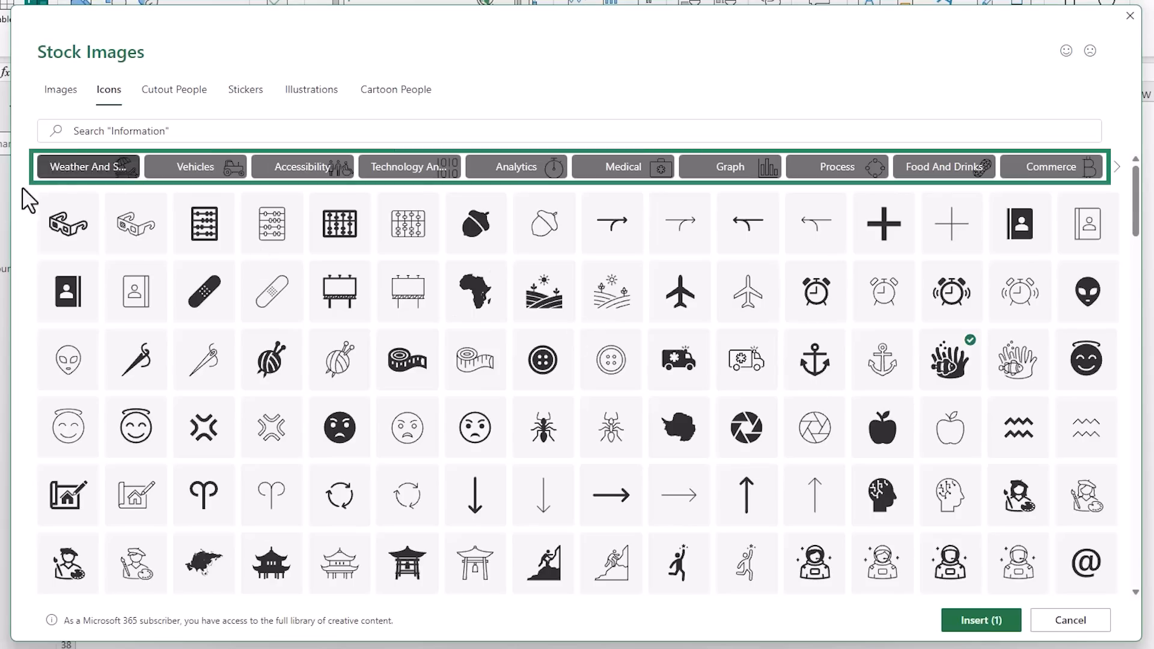
Search the icons for "pie chart" and add the solid pie chart icon to the selection
left_click(96, 131)
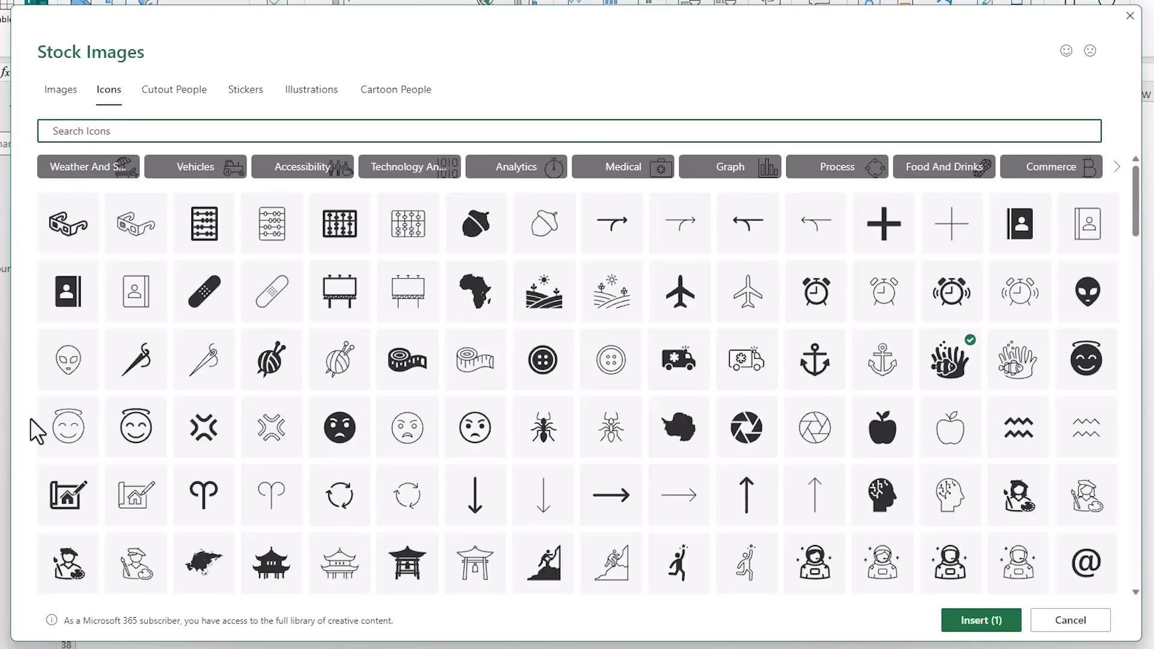
type("pie chart")
left_click(269, 198)
Search the icons for "pizza", add the outlined whole pizza to the selection, and insert the three chosen icons
left_click_drag(123, 133, 53, 139)
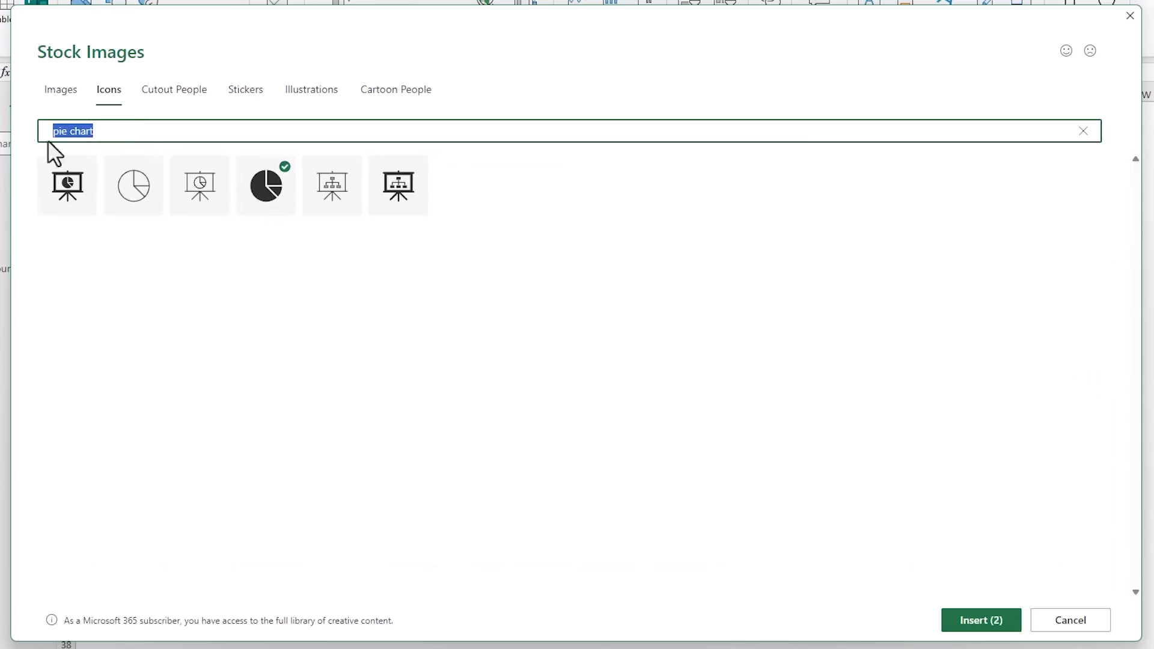
type("pizza")
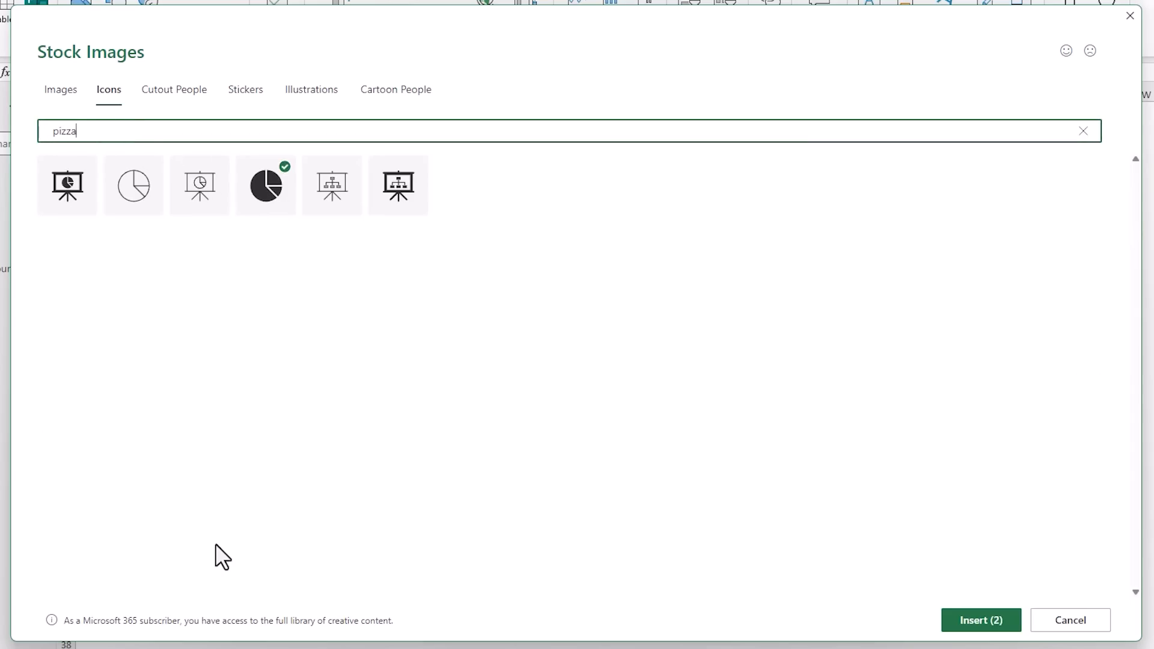
left_click(132, 180)
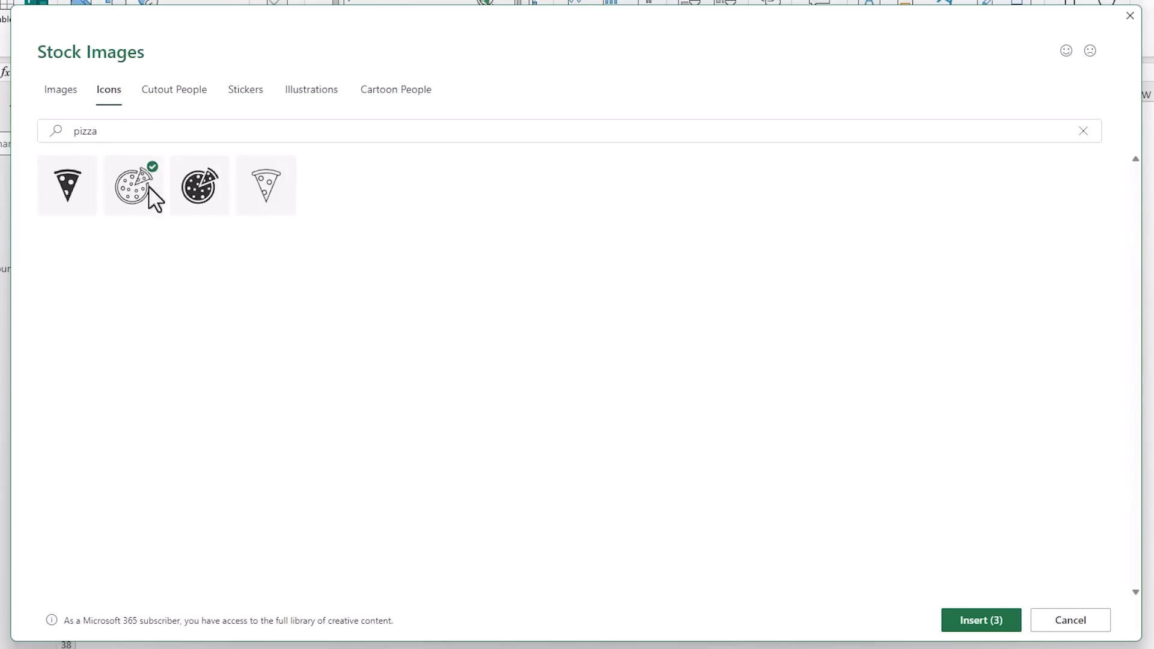
left_click(955, 625)
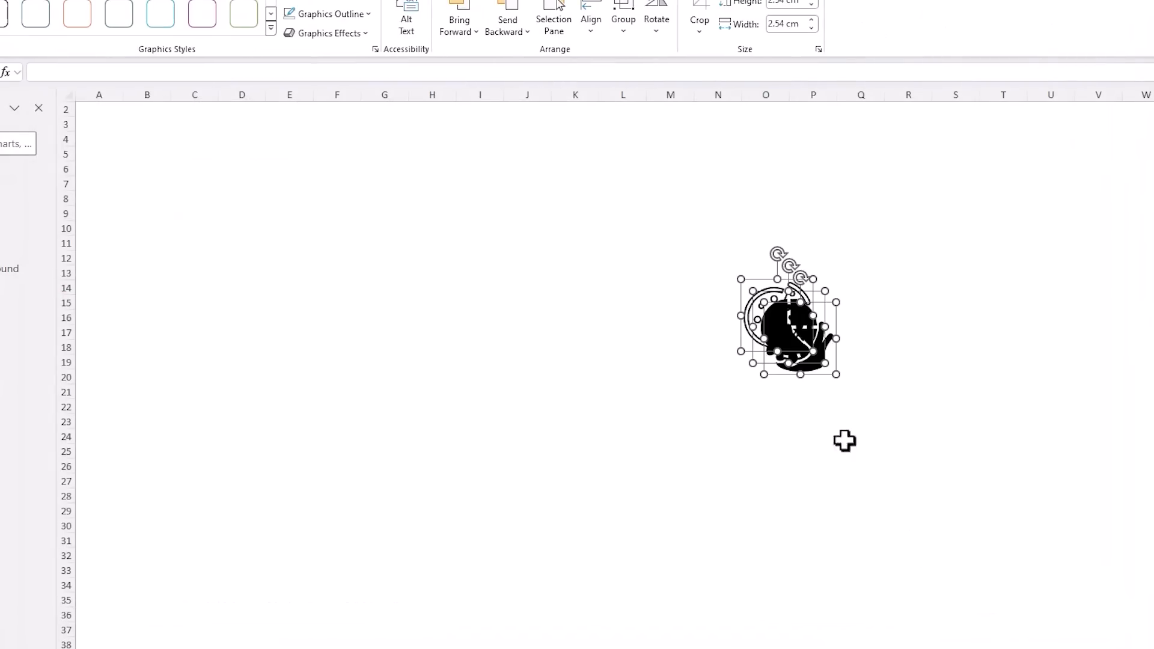
Move the inserted icons near column C and spread them apart in a row: pizza, clownfish, pie chart
left_click_drag(784, 343, 214, 206)
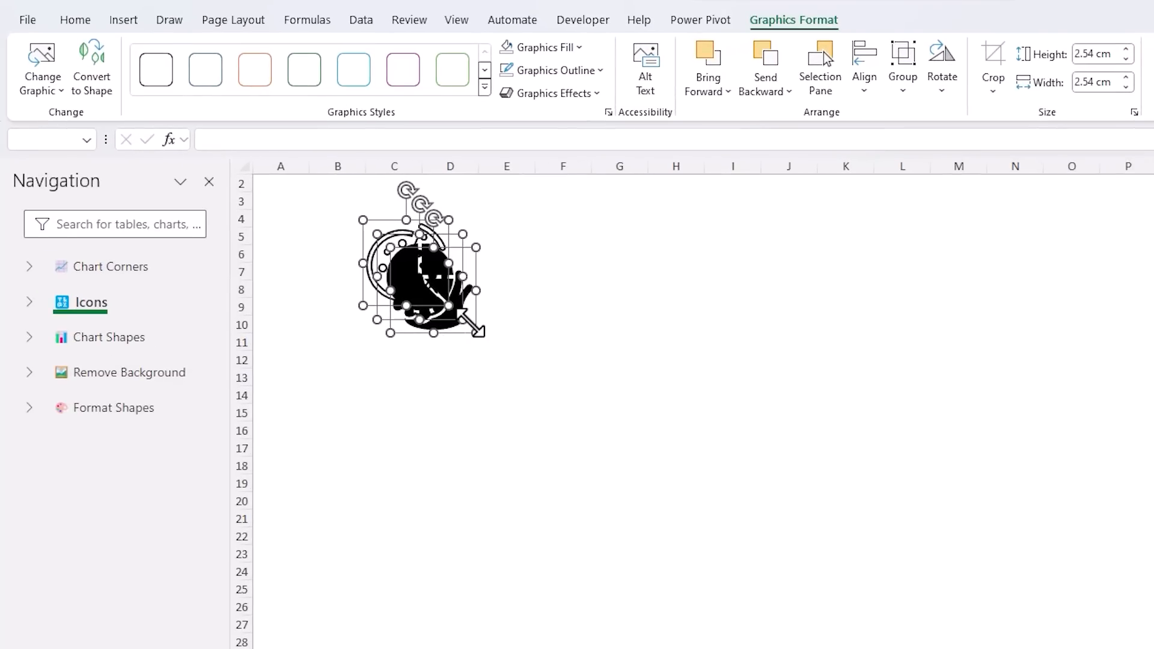
left_click(607, 343)
left_click(452, 291)
left_click_drag(452, 291, 600, 271)
left_click_drag(443, 275, 833, 269)
Enlarge the clownfish icon to about 5 cm square and fill it with the orange theme colour
left_click(593, 283)
left_click_drag(636, 315, 719, 365)
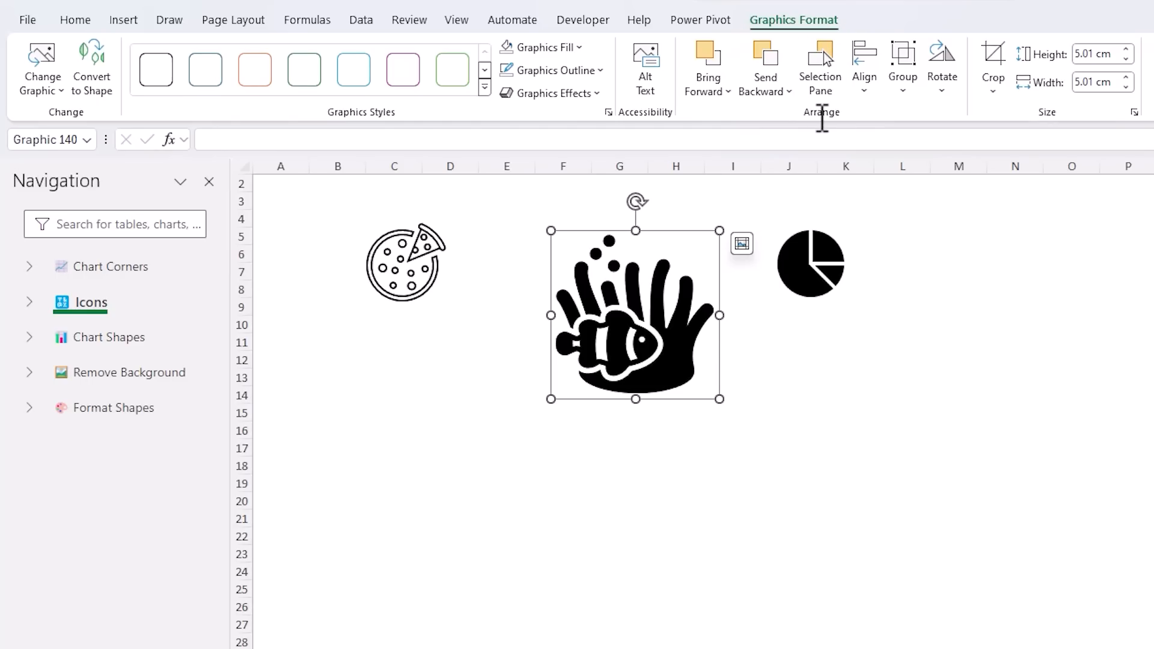
left_click(578, 48)
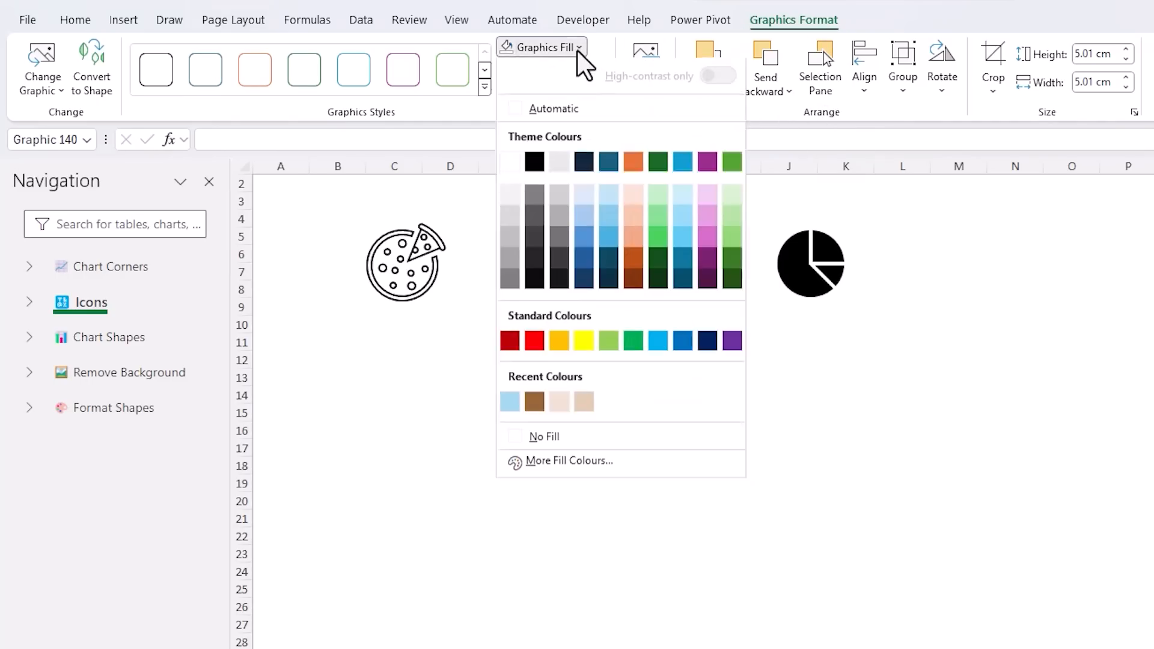
left_click(635, 163)
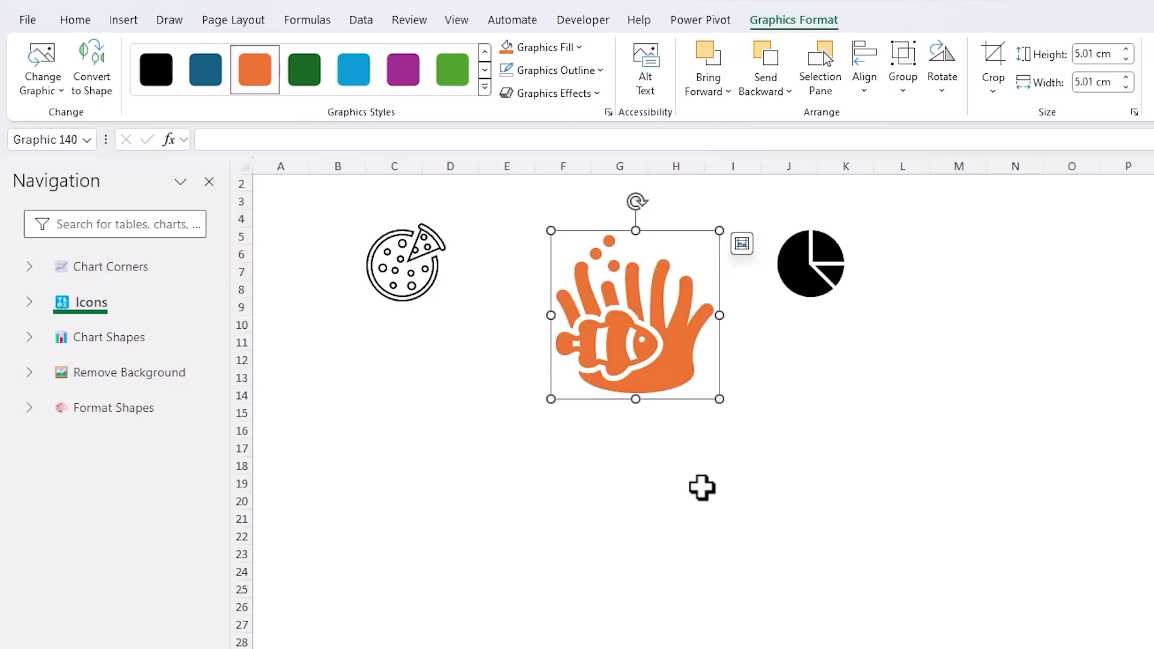
Convert the clownfish icon to shapes and fill the large coral base piece with the purple theme colour
left_click(105, 98)
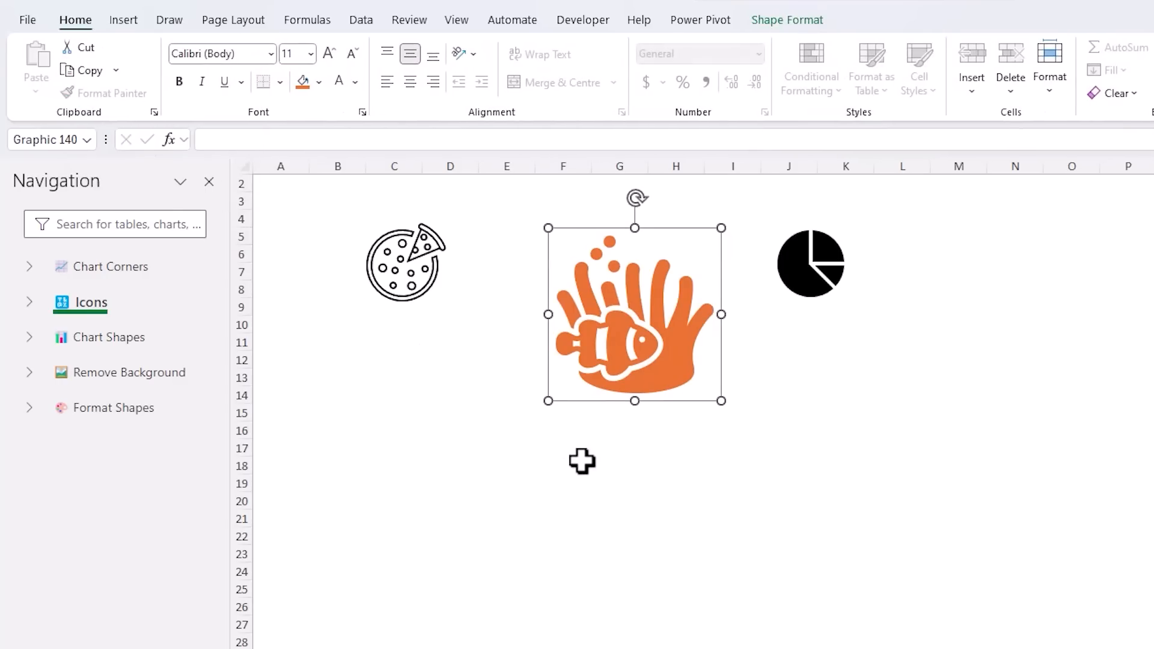
left_click(782, 30)
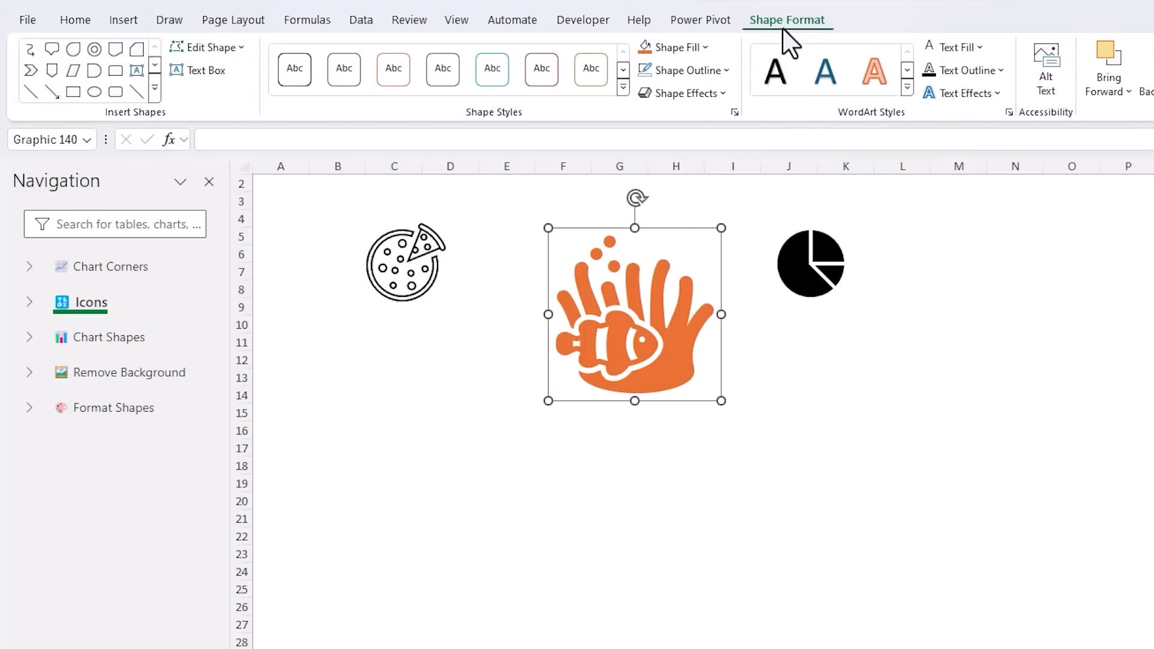
left_click(674, 355)
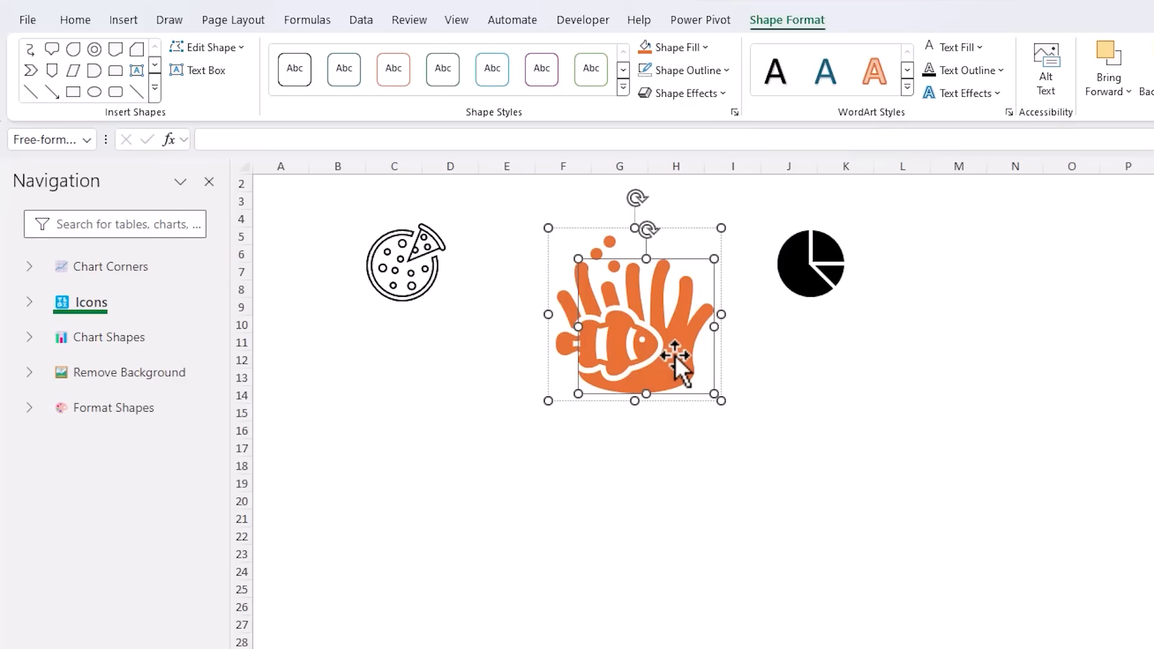
left_click(704, 48)
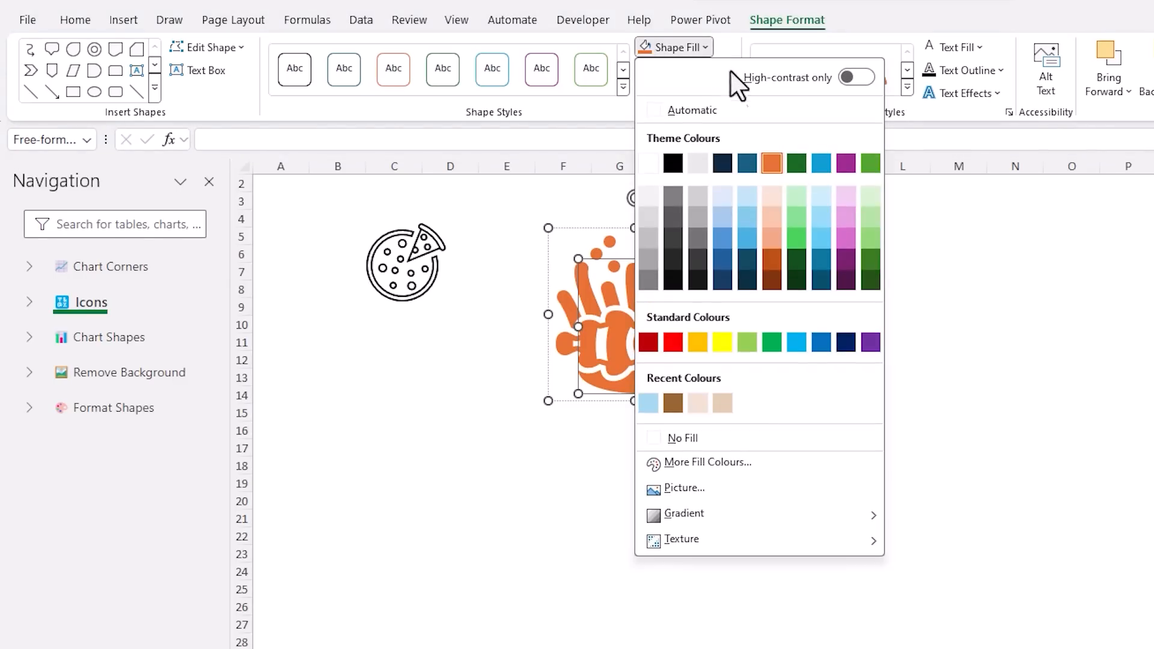
left_click(845, 163)
Fill the remaining separate coral branches with the same purple as the coral base
left_click(633, 292)
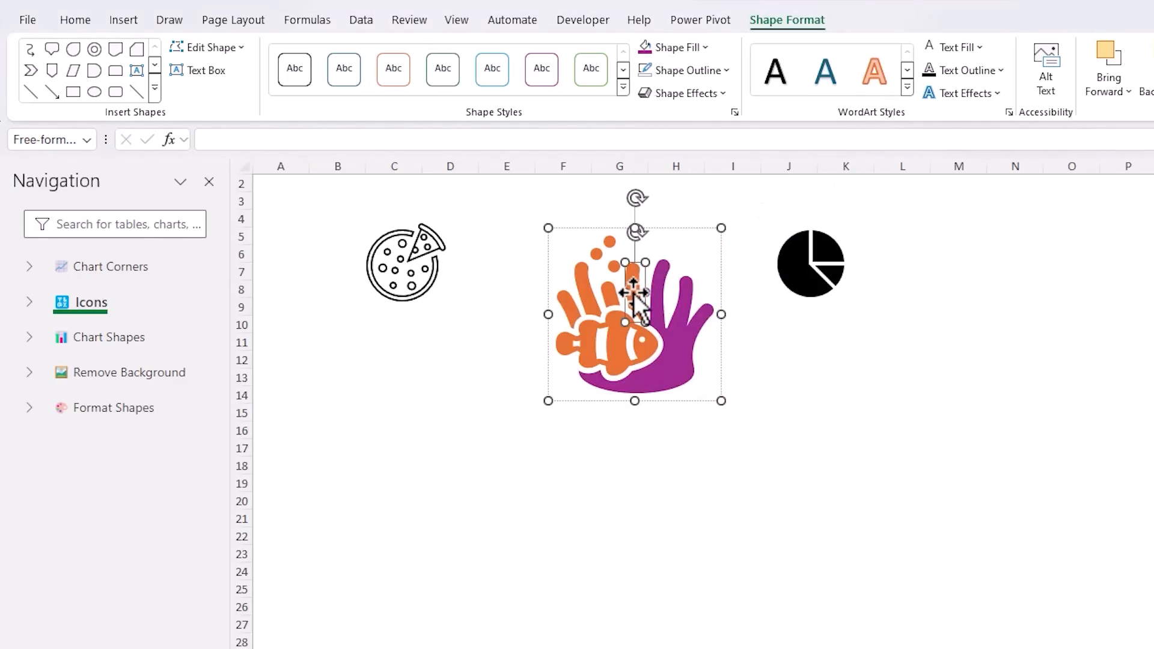
left_click(657, 48)
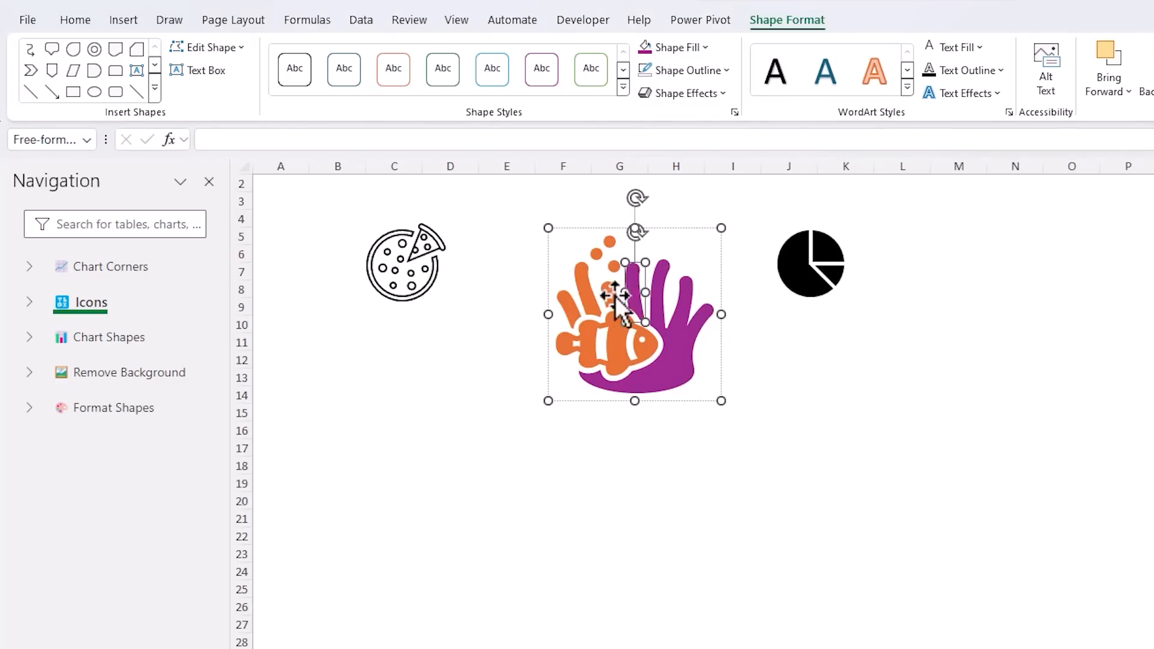
left_click(585, 295)
key("F4")
left_click(565, 313)
key("F4")
Give the three bubbles above the clownfish a purple outline and a white fill, then deselect the graphic
left_click(614, 265)
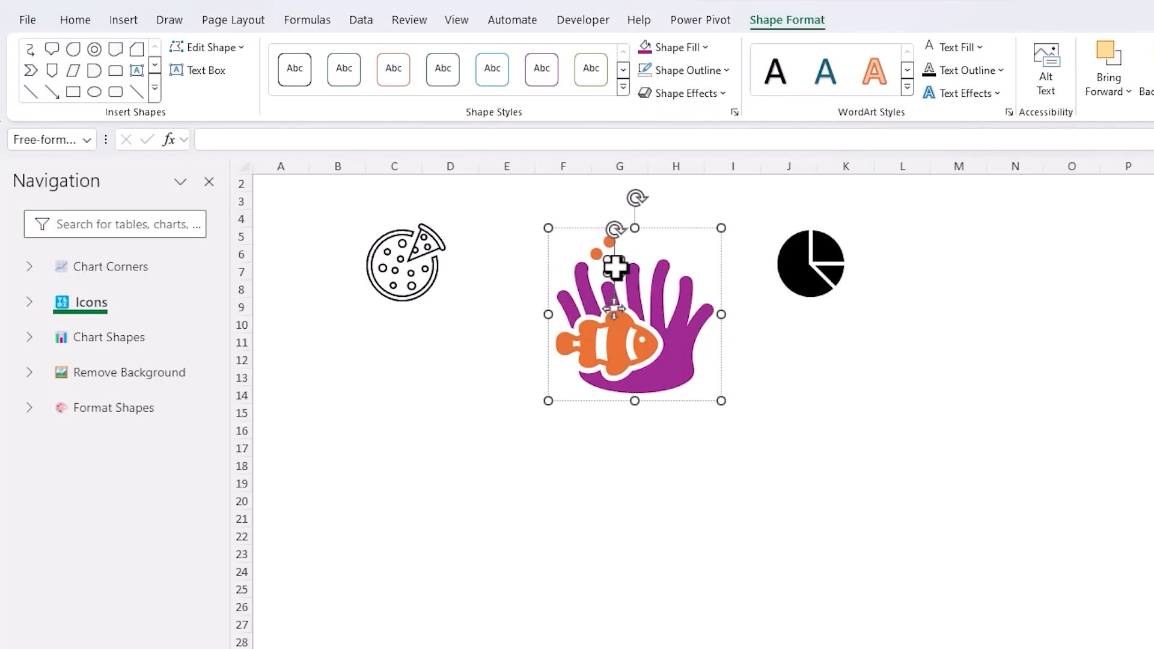
left_click(722, 72)
left_click(848, 191)
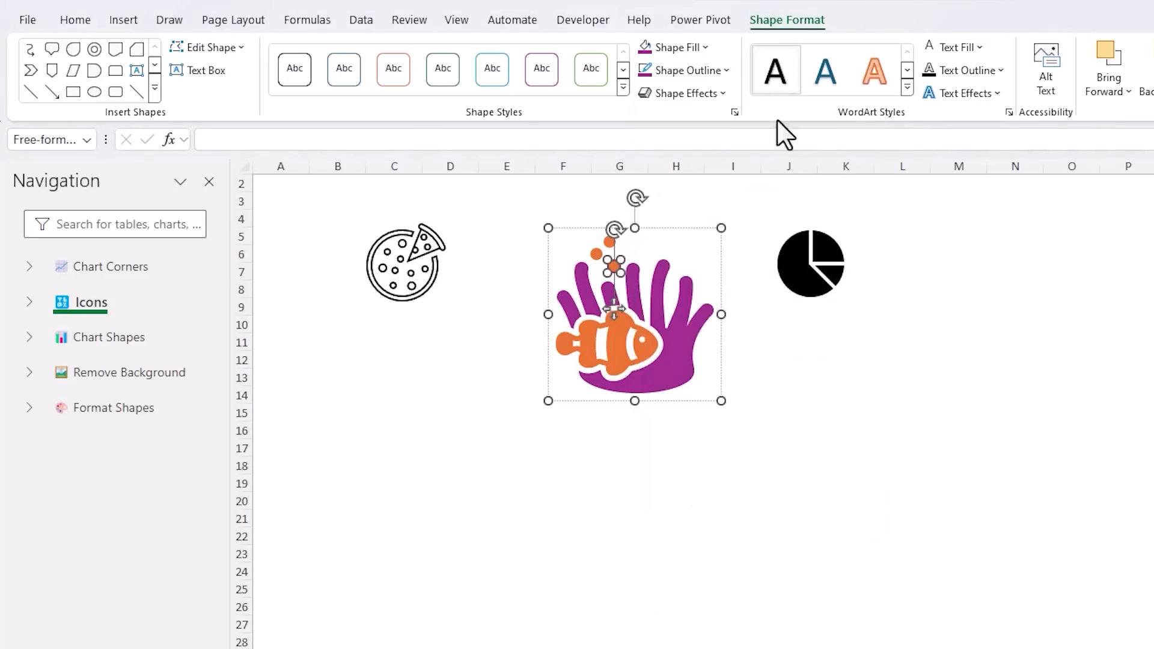
left_click(701, 48)
left_click(659, 163)
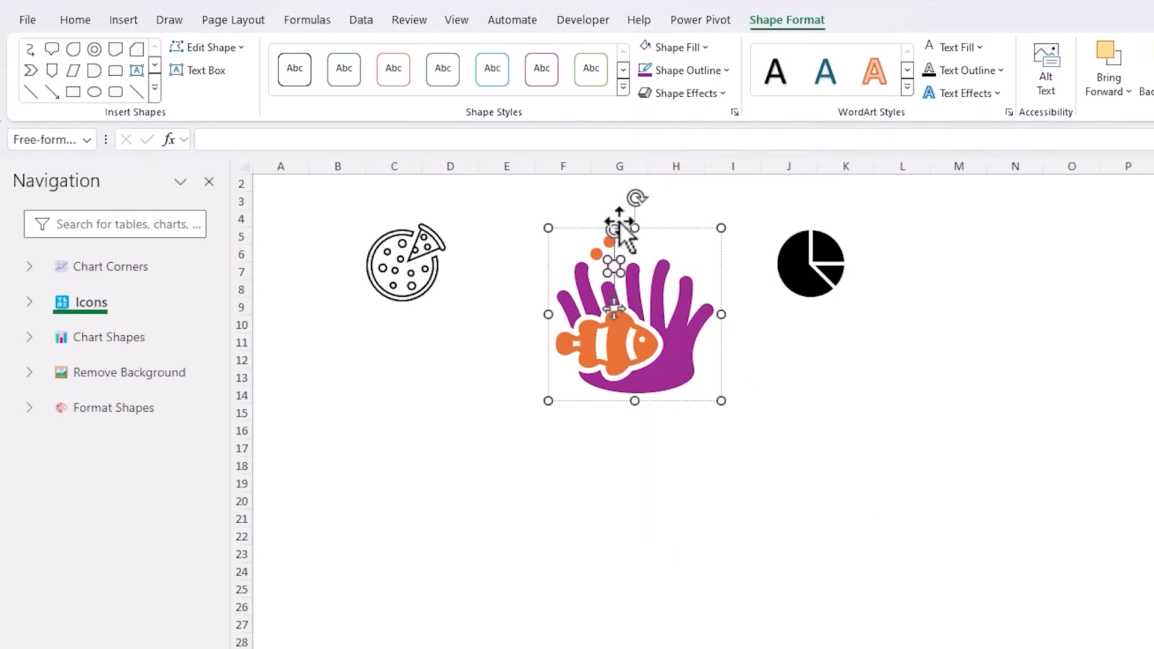
left_click(595, 253)
left_click(652, 48)
left_click(609, 242)
left_click(649, 47)
left_click(820, 452)
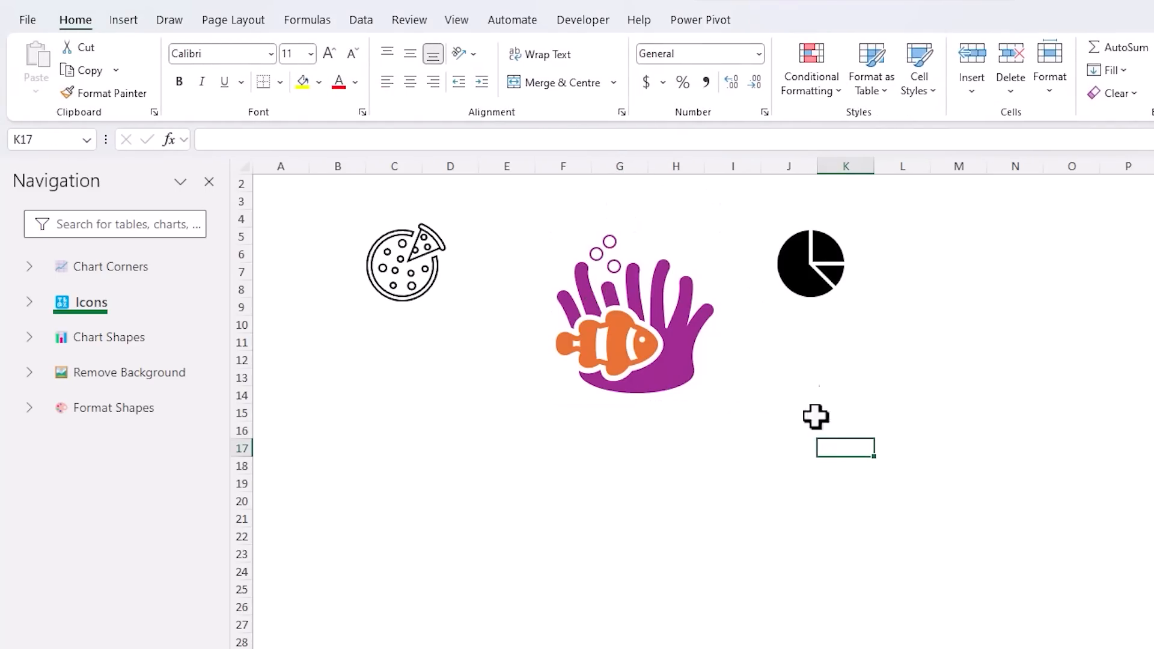
Enlarge the pie chart icon to about 6.9 cm square and convert it to shapes
left_click(824, 287)
left_click_drag(852, 307, 999, 451)
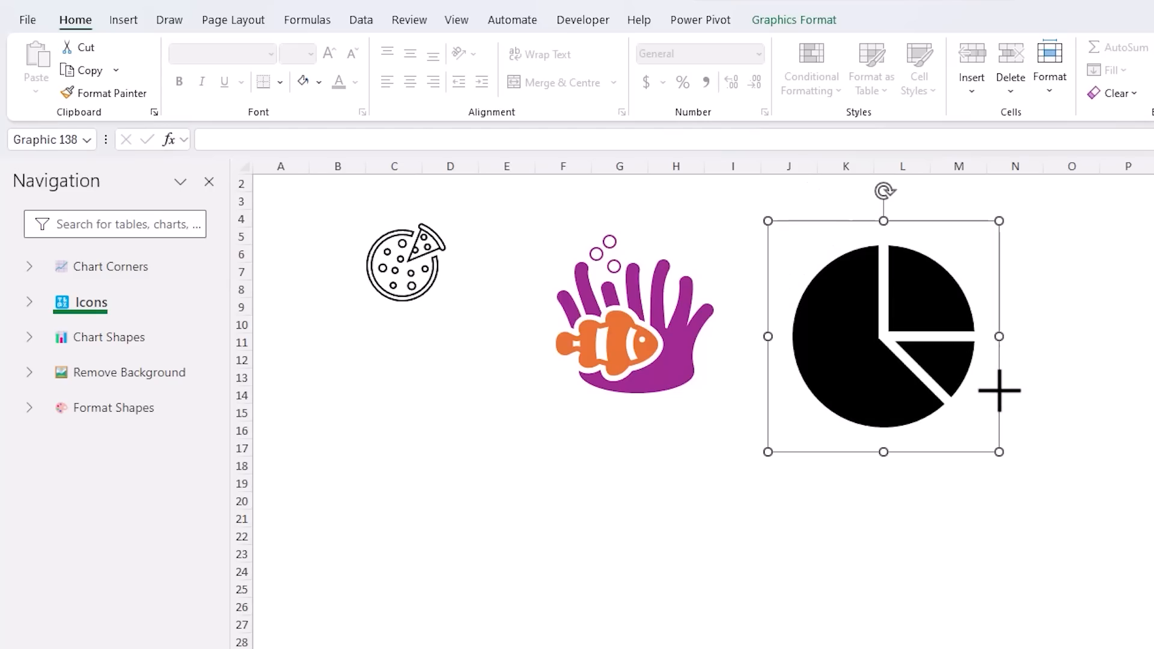
left_click(812, 24)
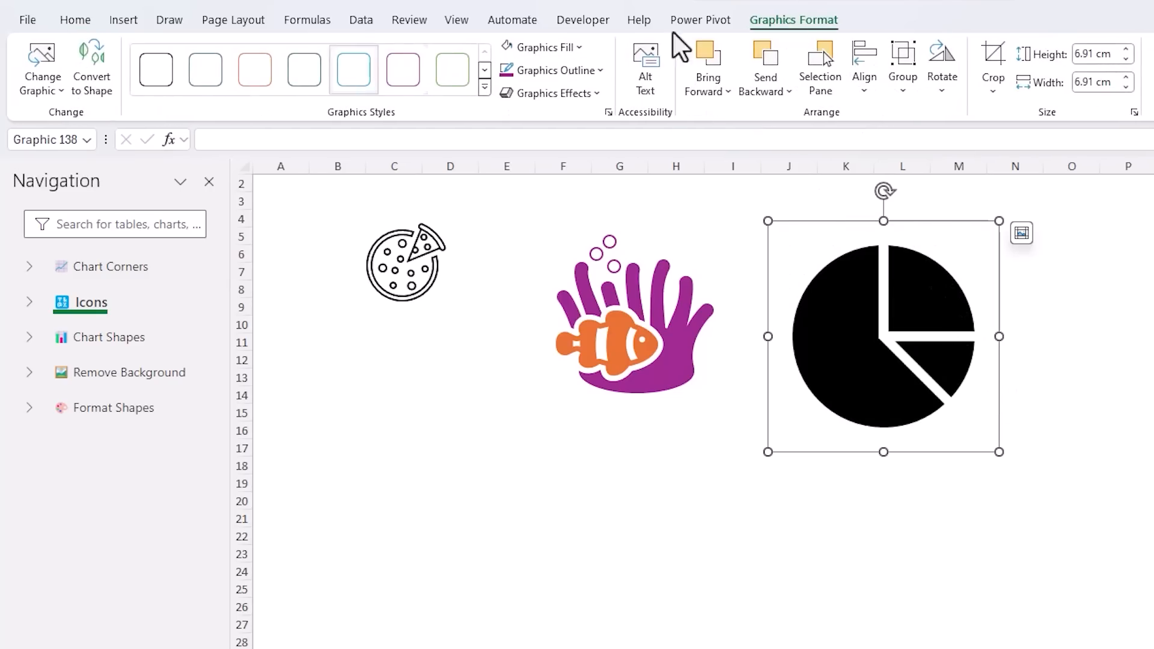
left_click(96, 84)
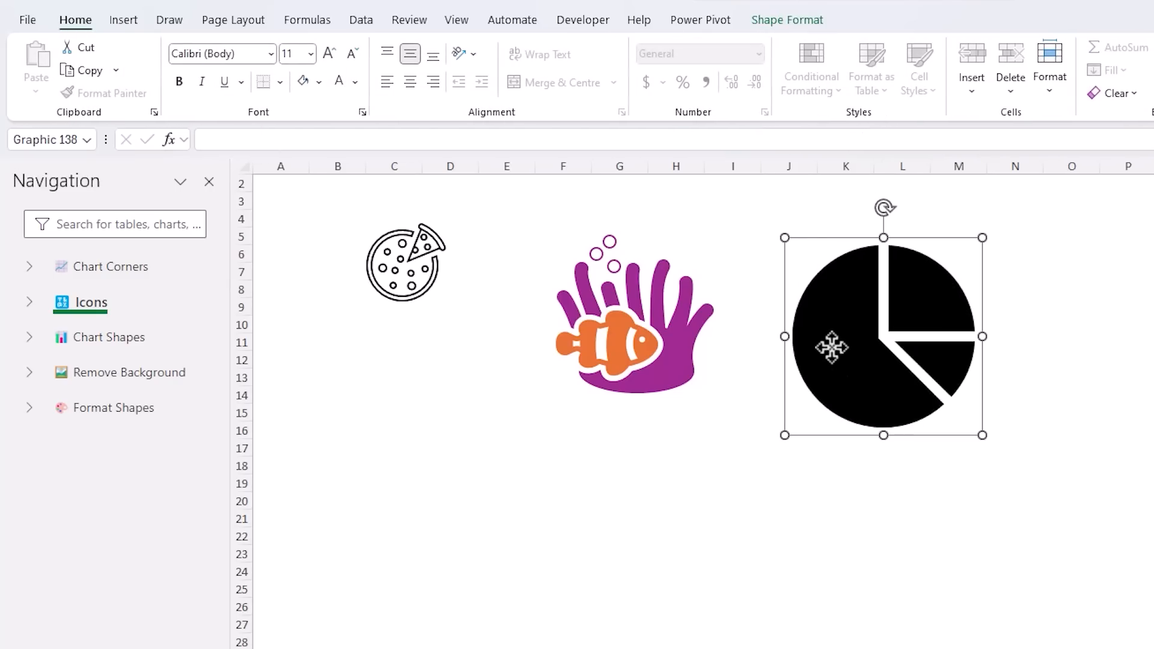
Fill the largest slice of the pie chart graphic with the lightest tint of the bright blue theme colour
left_click(827, 314)
left_click(784, 22)
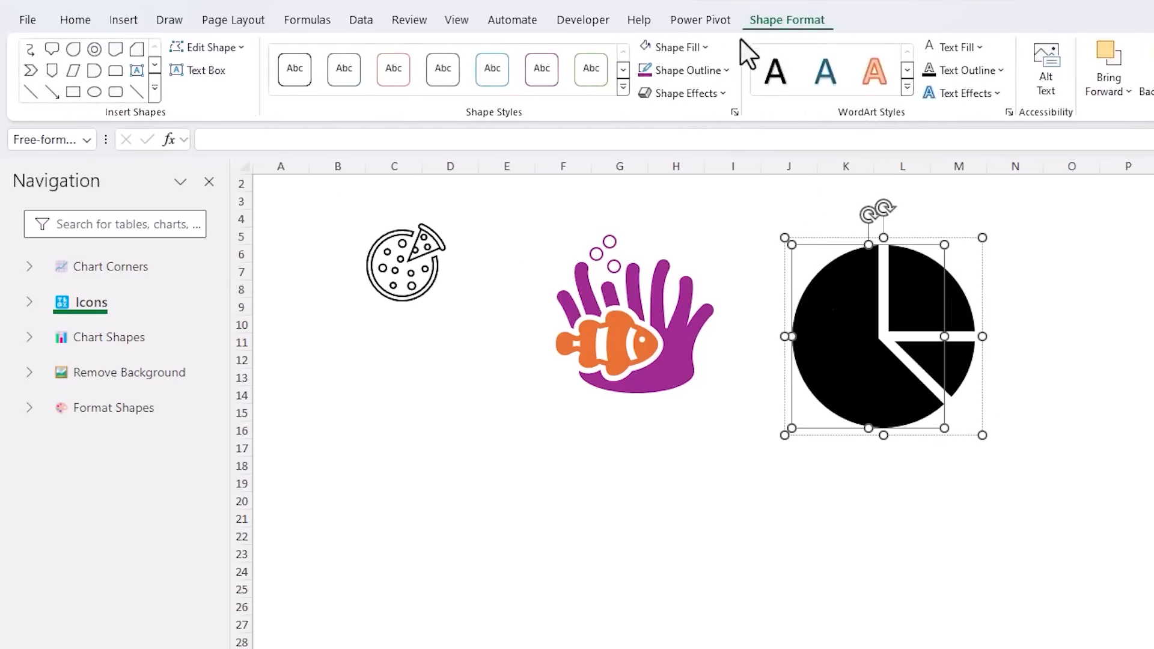
left_click(707, 49)
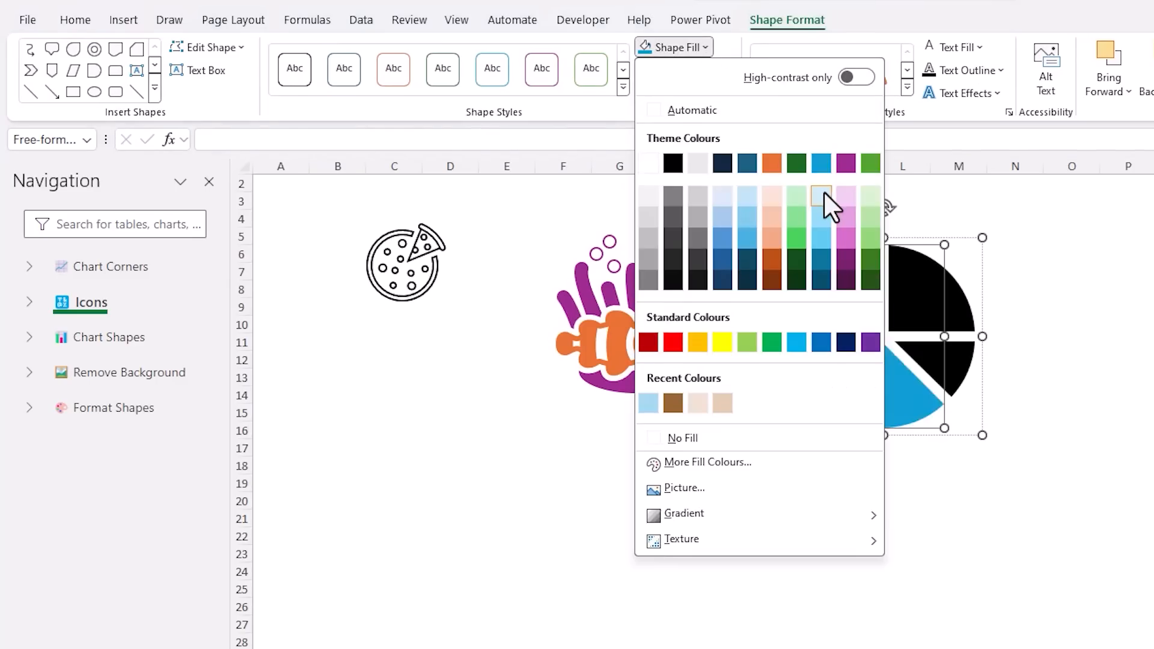
left_click(823, 191)
Give the largest pie slice a standard blue outline in the waviest sketched line style
left_click(720, 70)
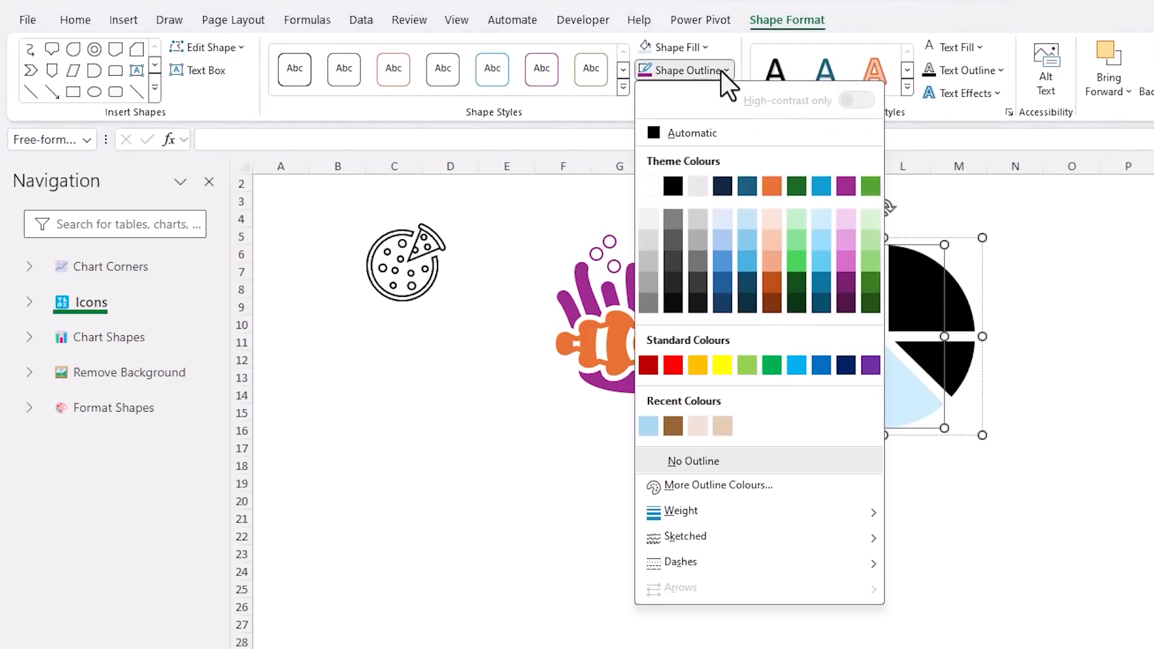
left_click(820, 365)
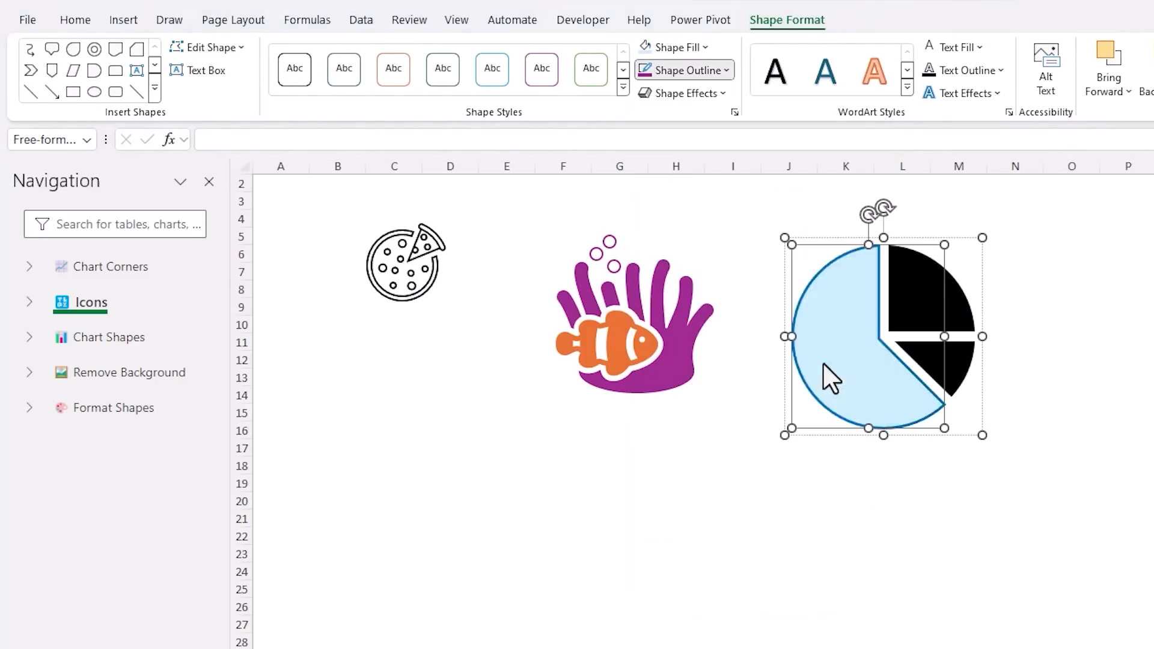
left_click(725, 71)
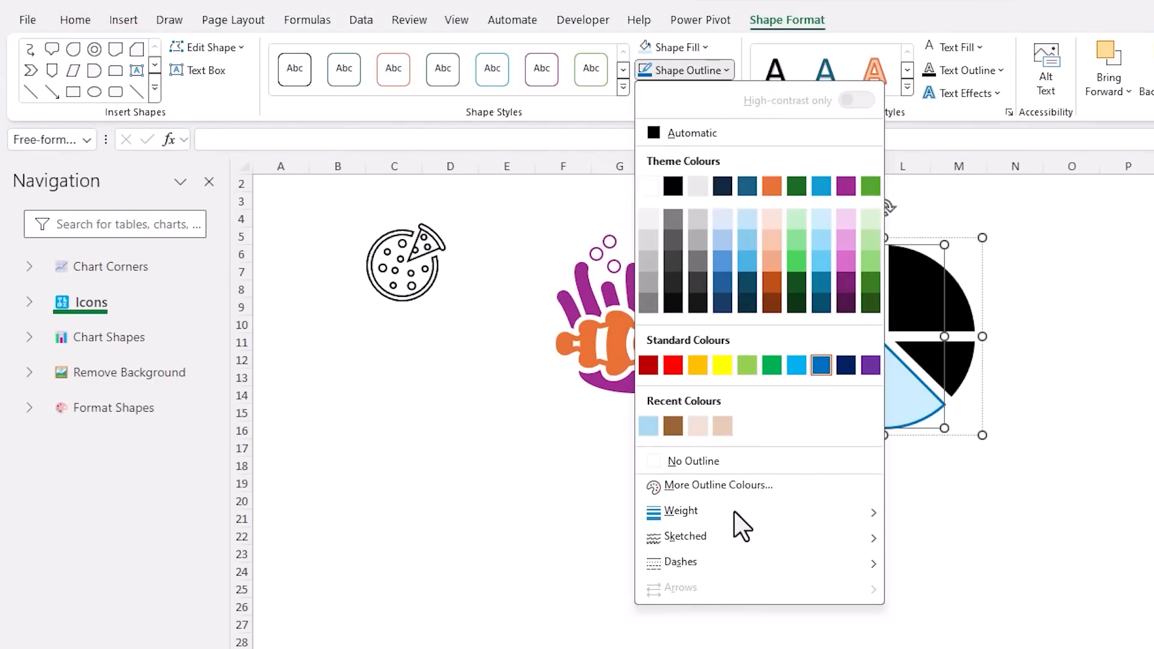
mouse_move(735, 528)
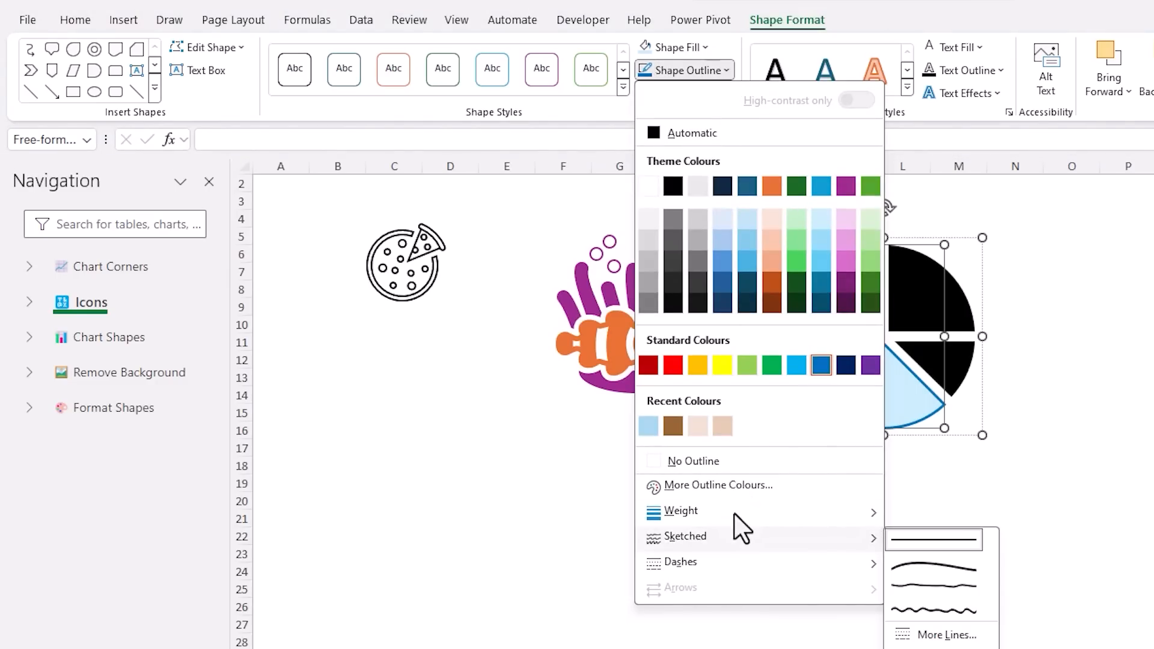
left_click(931, 612)
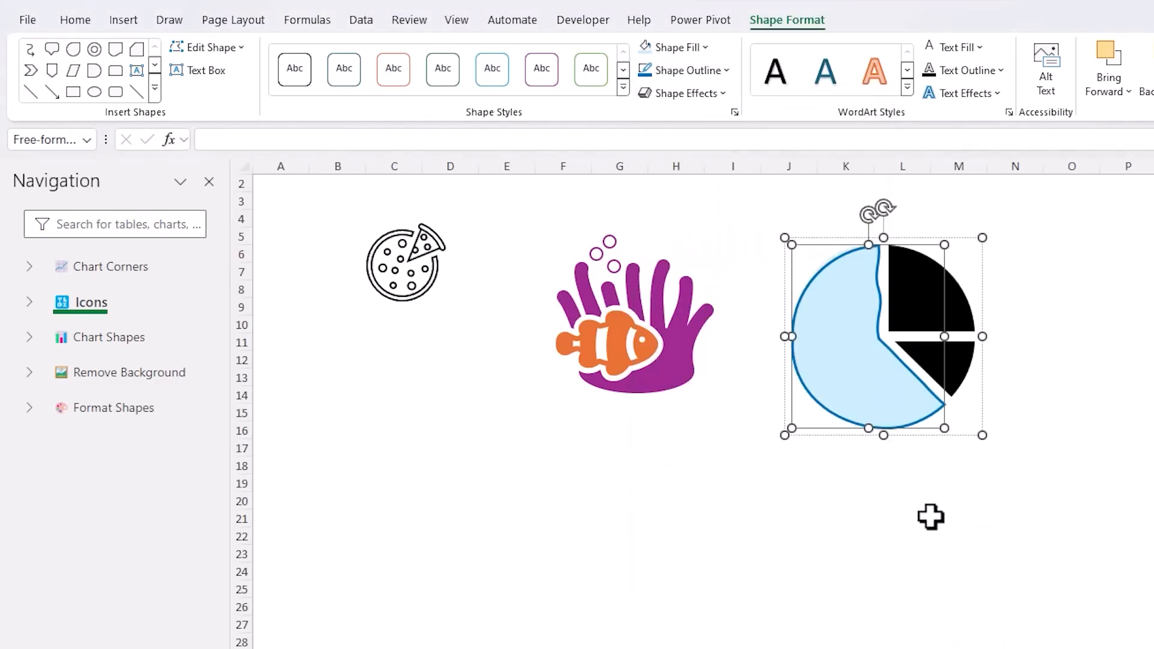
Fill the black quarter slice with the lightest orange tint and give it an orange outline in the waviest sketched style
left_click(935, 296)
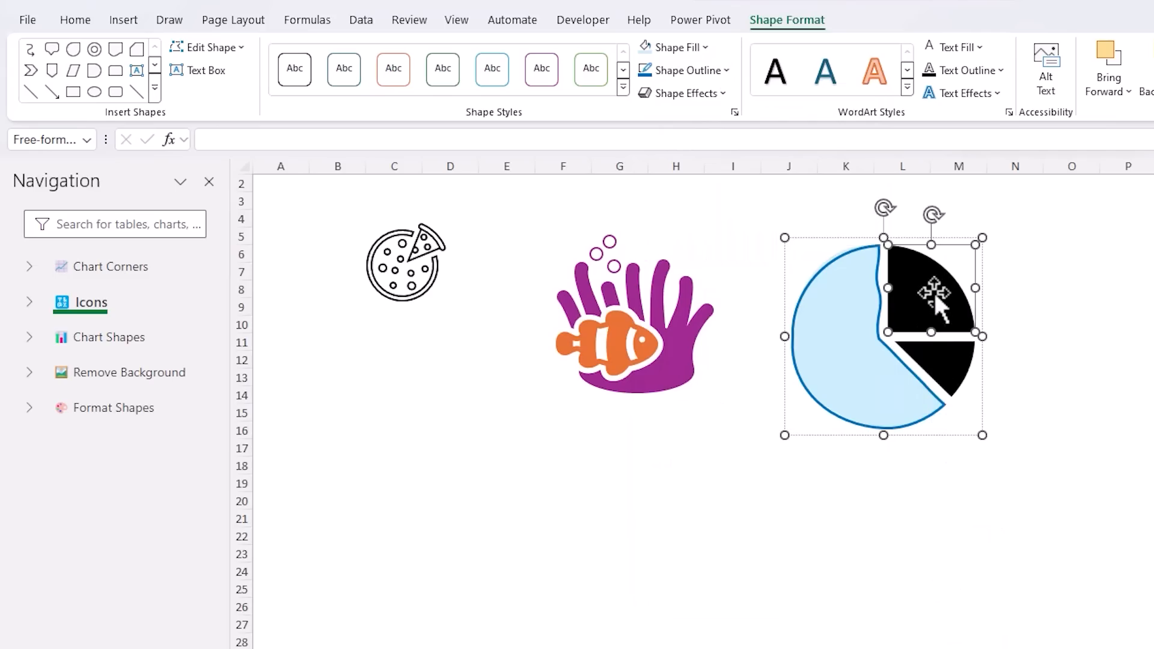
left_click(705, 48)
left_click(775, 187)
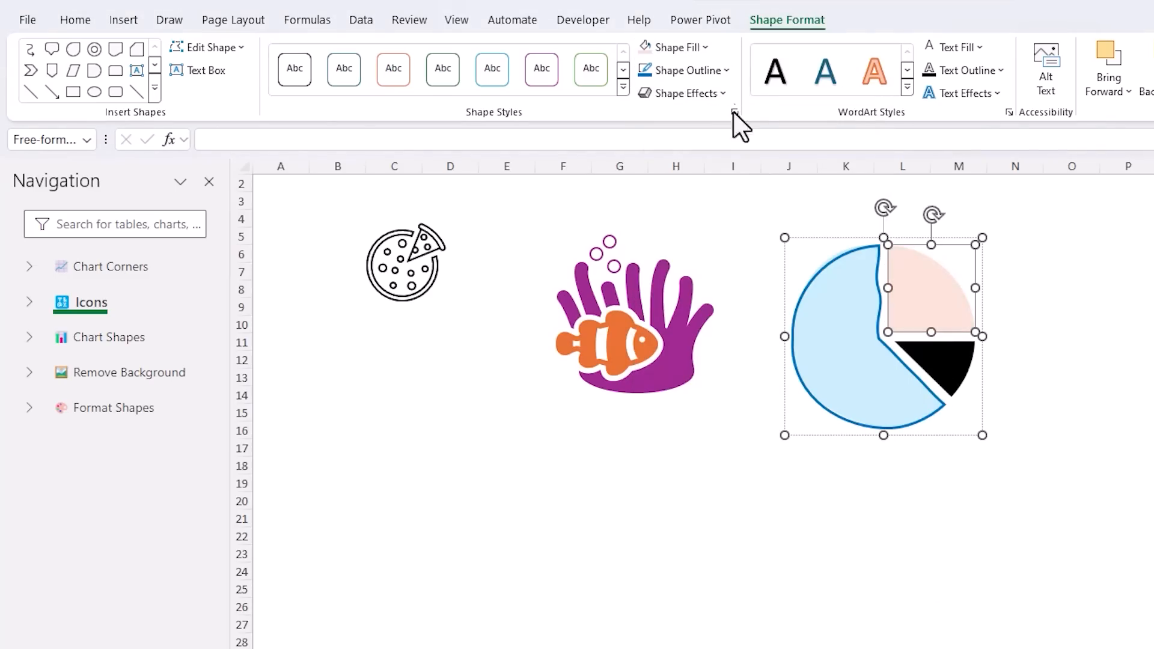
left_click(724, 72)
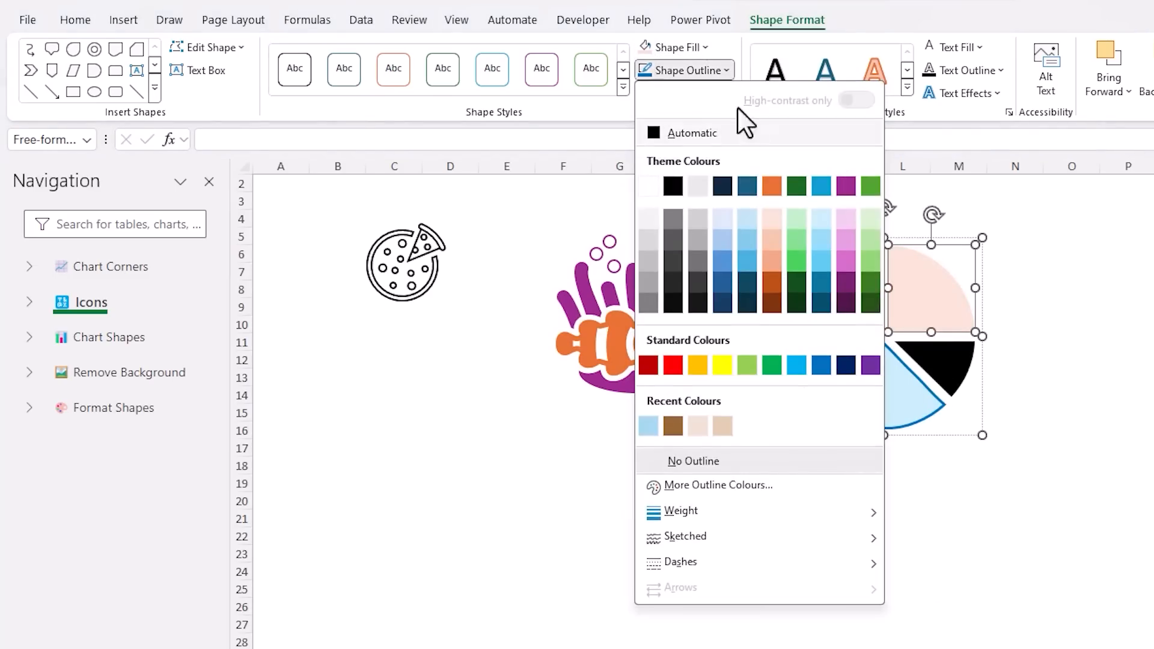
left_click(771, 187)
left_click(701, 70)
mouse_move(865, 537)
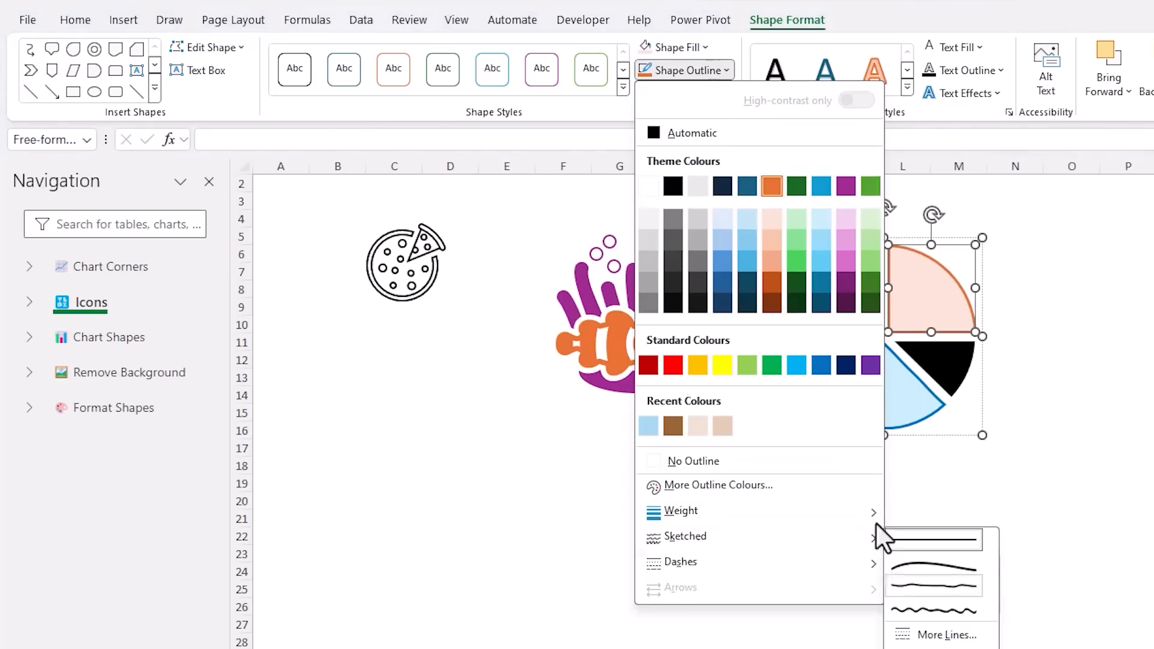
left_click(908, 608)
Fill the smallest pie slice with the lightest green tint and give it a dark green outline in the waviest sketched style
left_click(947, 376)
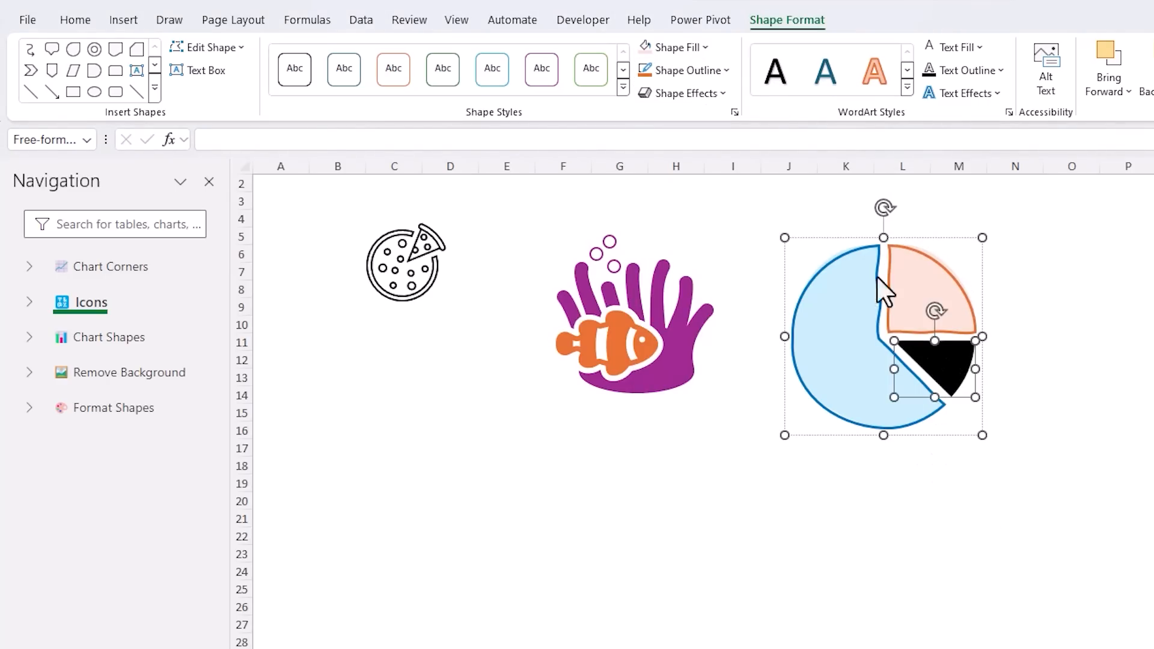
left_click(707, 47)
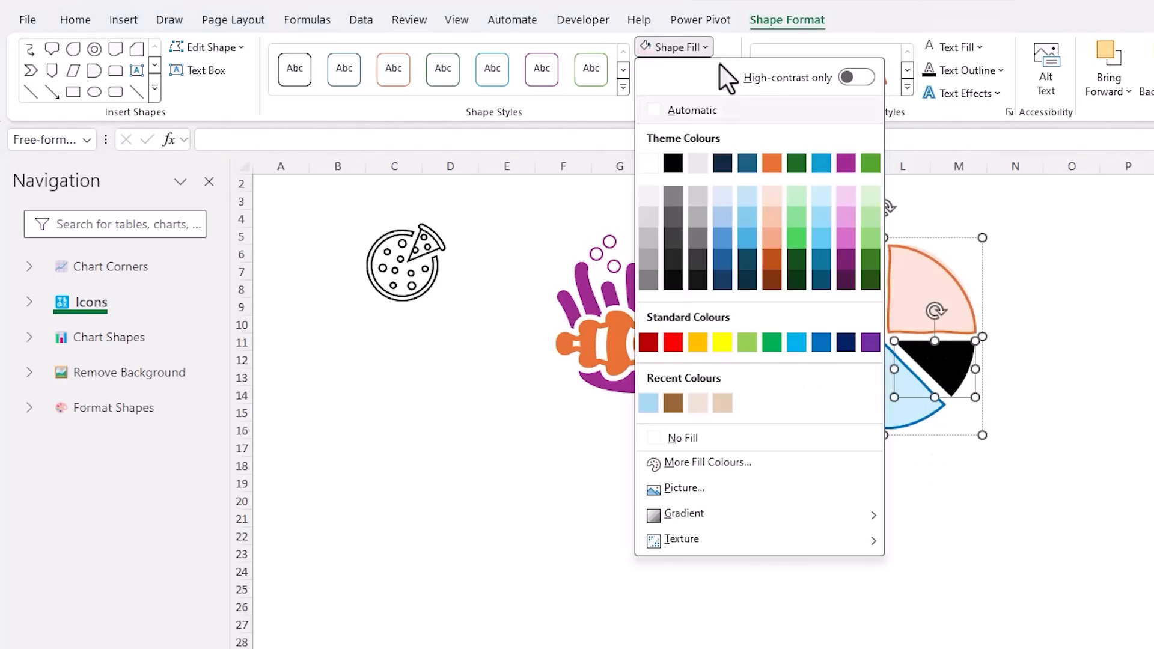
left_click(788, 194)
left_click(708, 71)
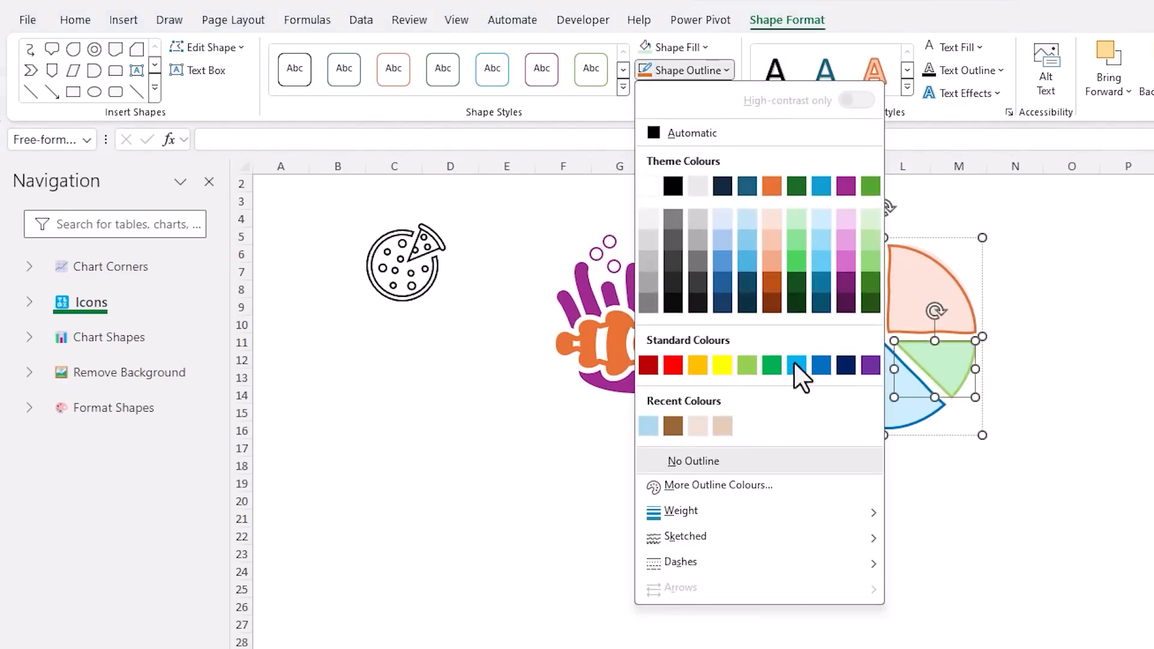
left_click(796, 282)
left_click(698, 78)
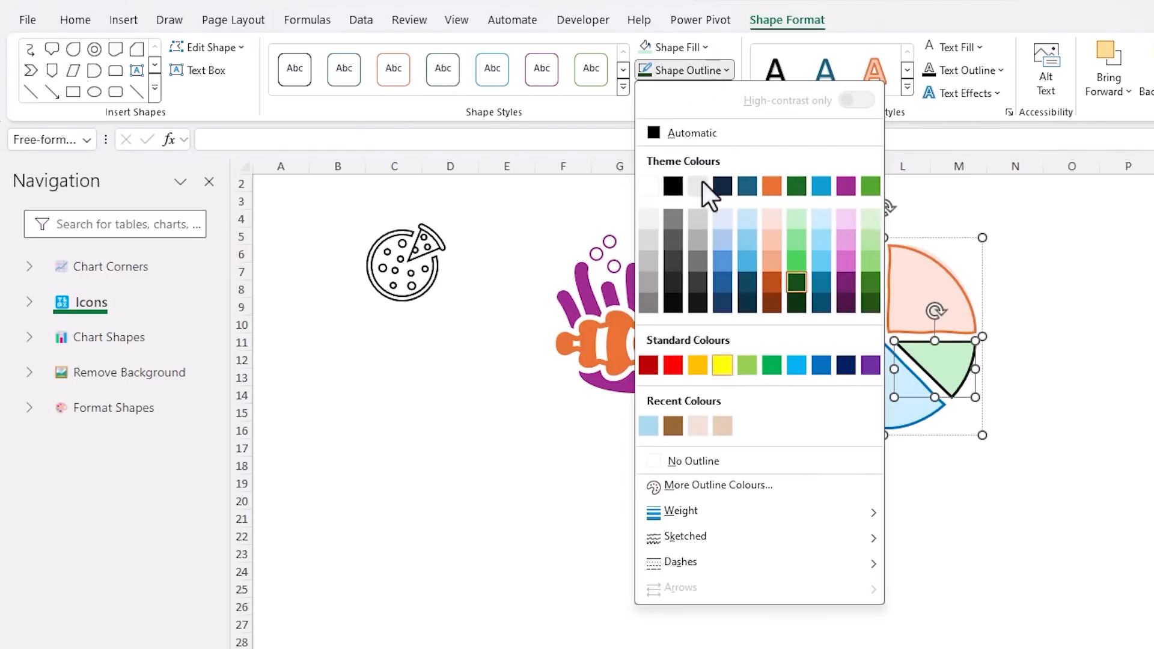
mouse_move(724, 538)
left_click(932, 617)
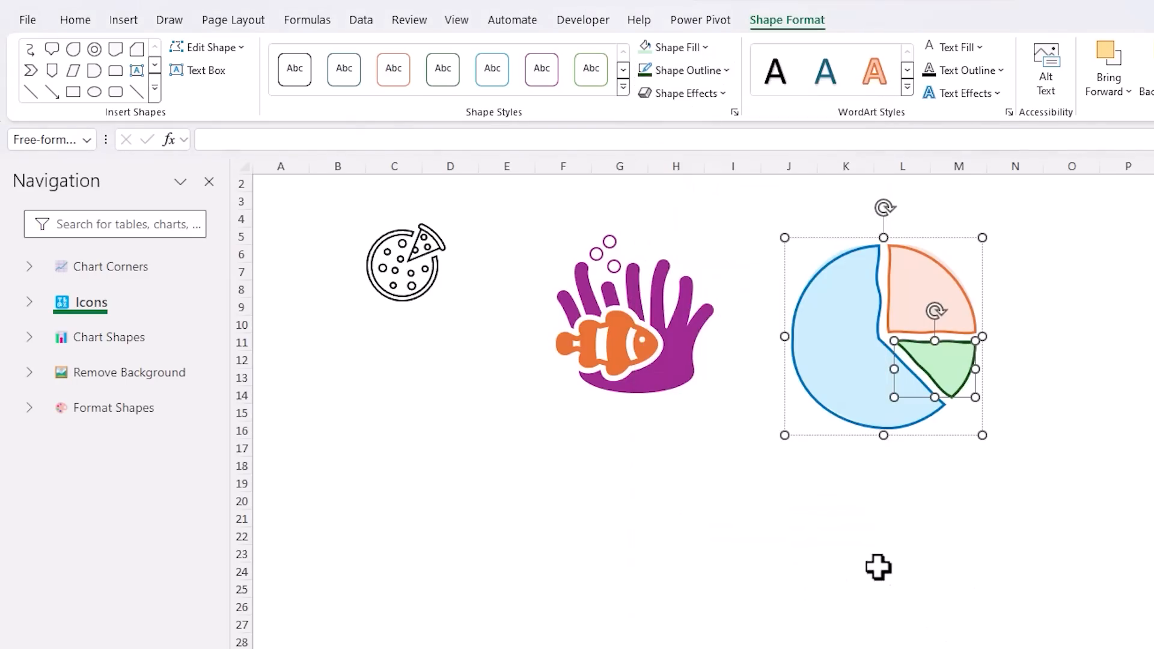
Enlarge the whole pie chart graphic proportionally so that it spans about columns J to O and rows 5 to 20
left_click(870, 561)
left_click(909, 421)
left_click_drag(981, 441, 1064, 510)
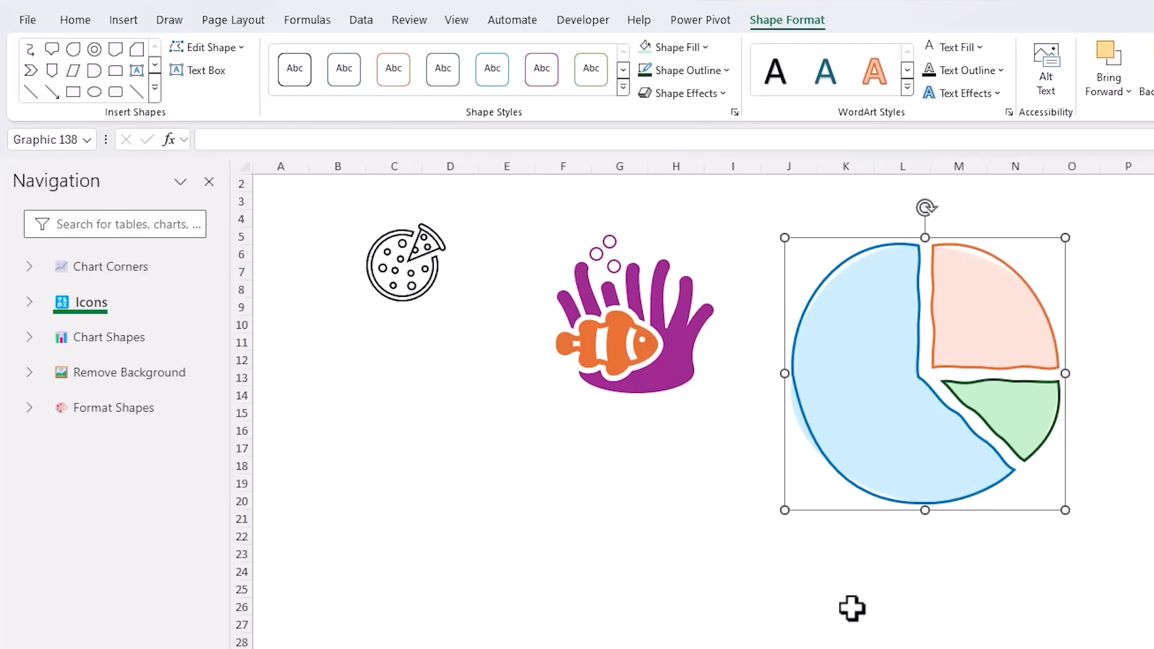
Enlarge the pizza icon to about 4.9 cm square beside the clownfish graphic and convert it to shapes
left_click_drag(433, 288, 534, 397)
left_click_drag(479, 315, 443, 325)
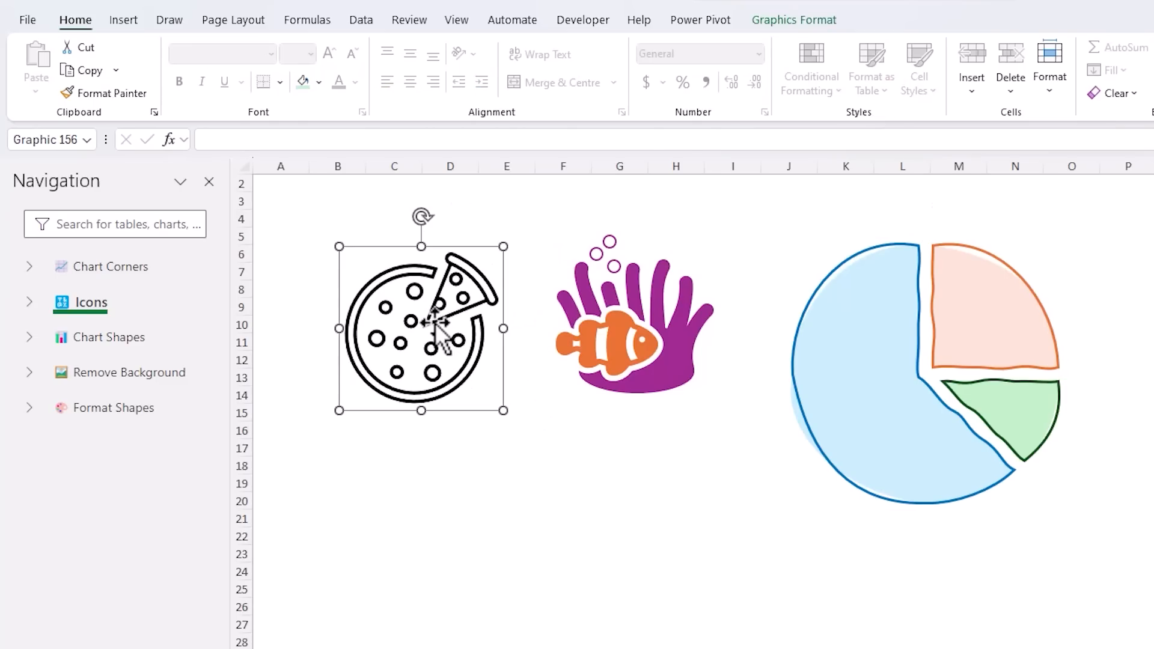
left_click(779, 18)
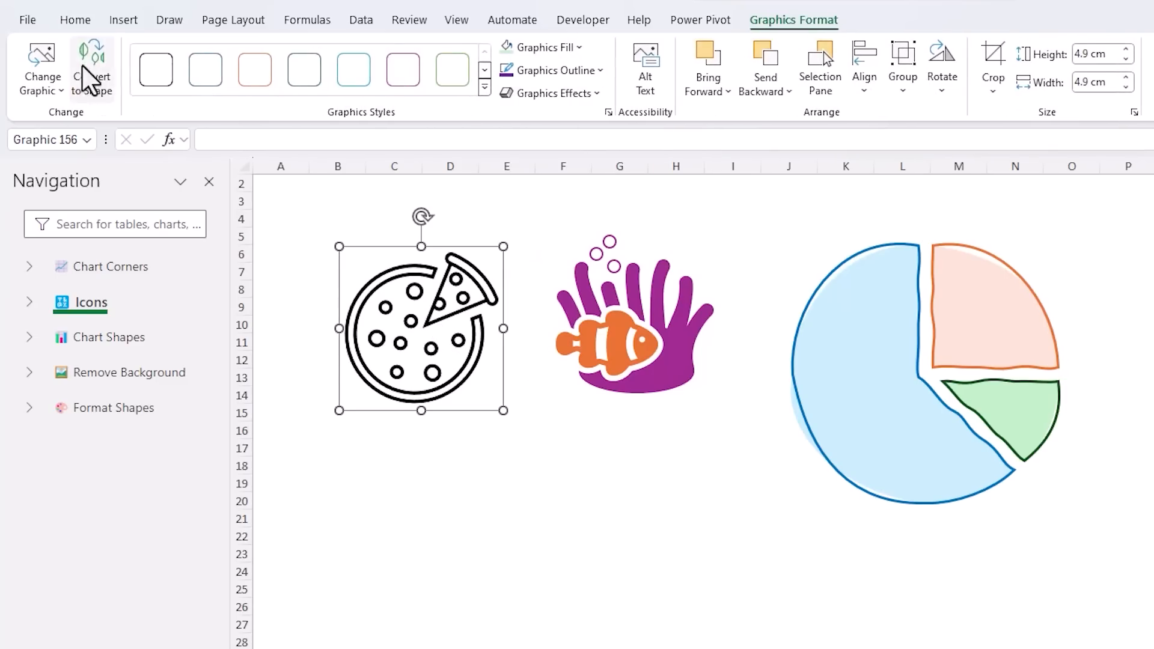
left_click(90, 81)
Fill the whole pizza graphic with white and give it a dark blue theme-colour outline
left_click(781, 21)
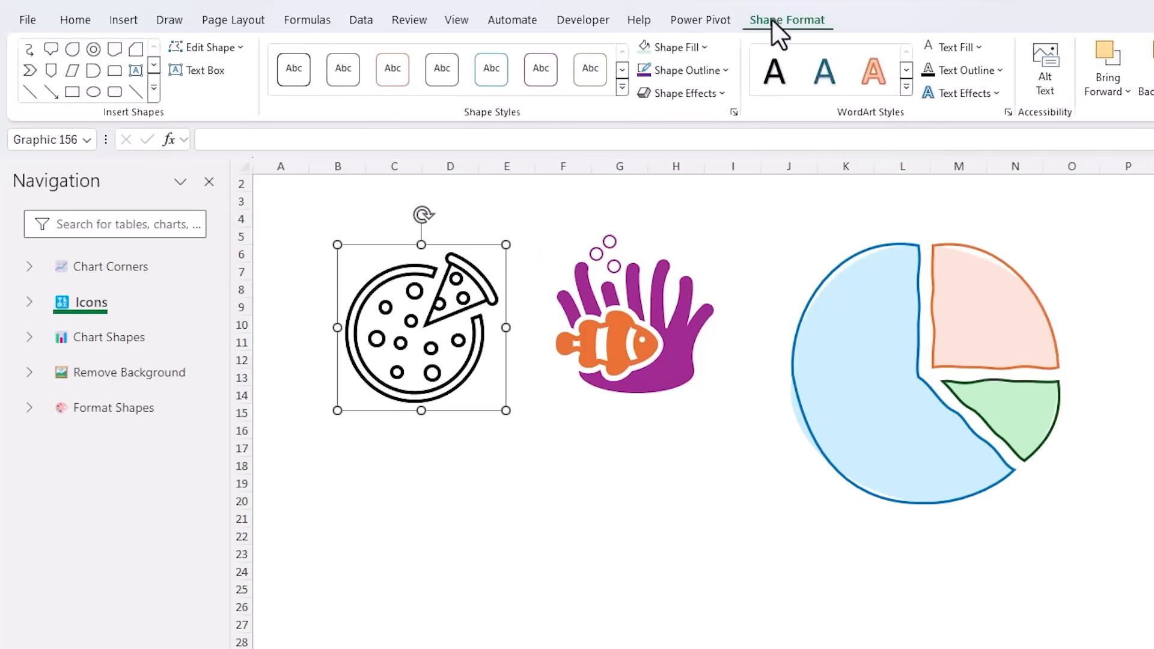
left_click(709, 44)
left_click(654, 164)
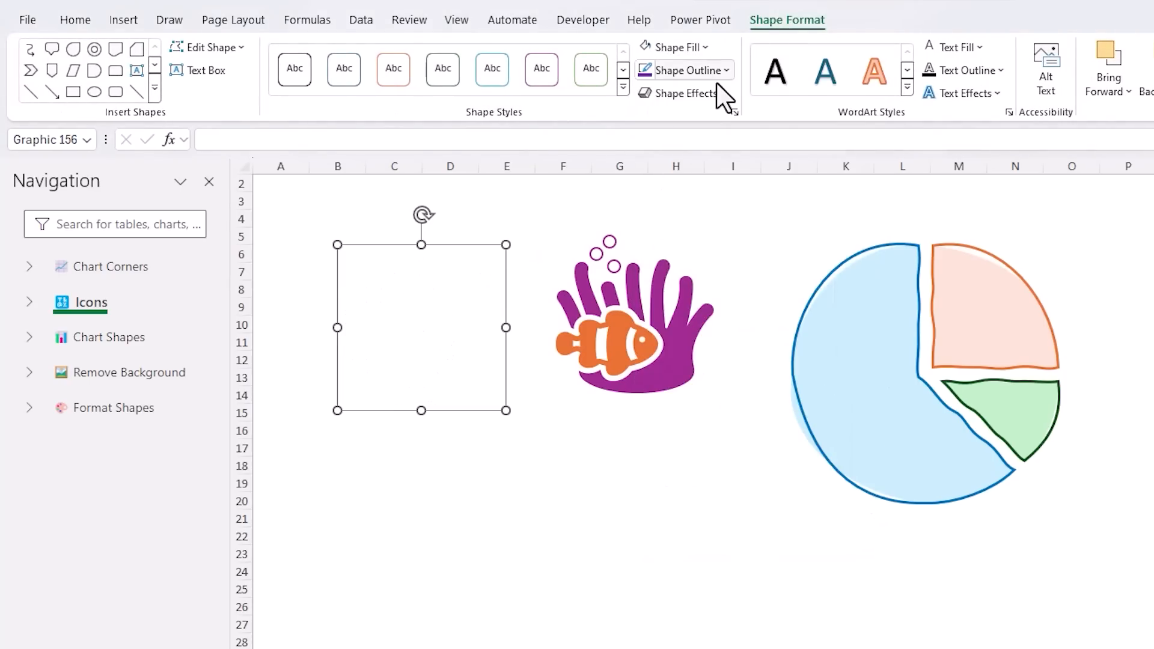
left_click(723, 72)
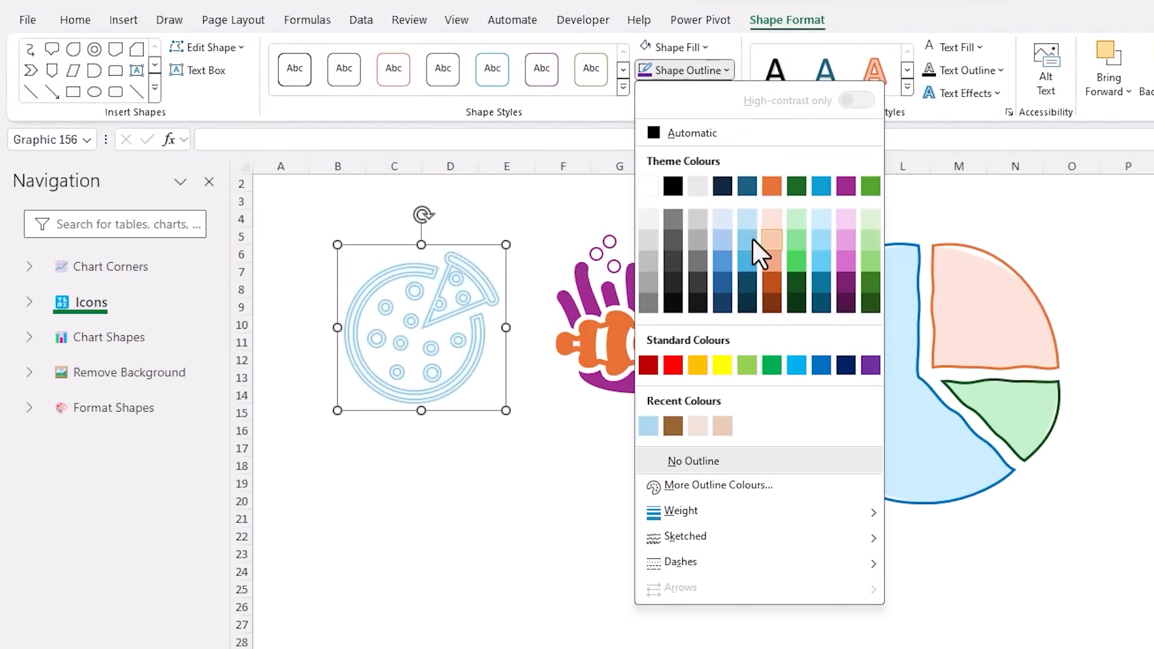
left_click(722, 281)
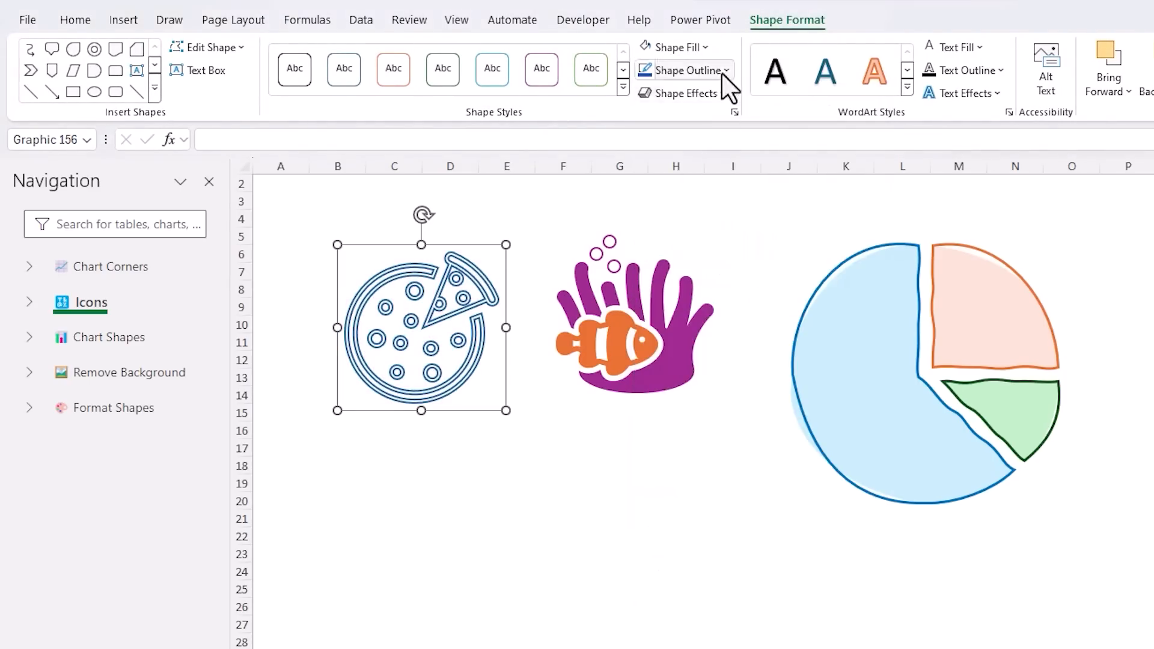
Apply the waviest sketched line style to the pizza's outline, then enlarge and reposition the graphic
left_click(724, 72)
mouse_move(865, 537)
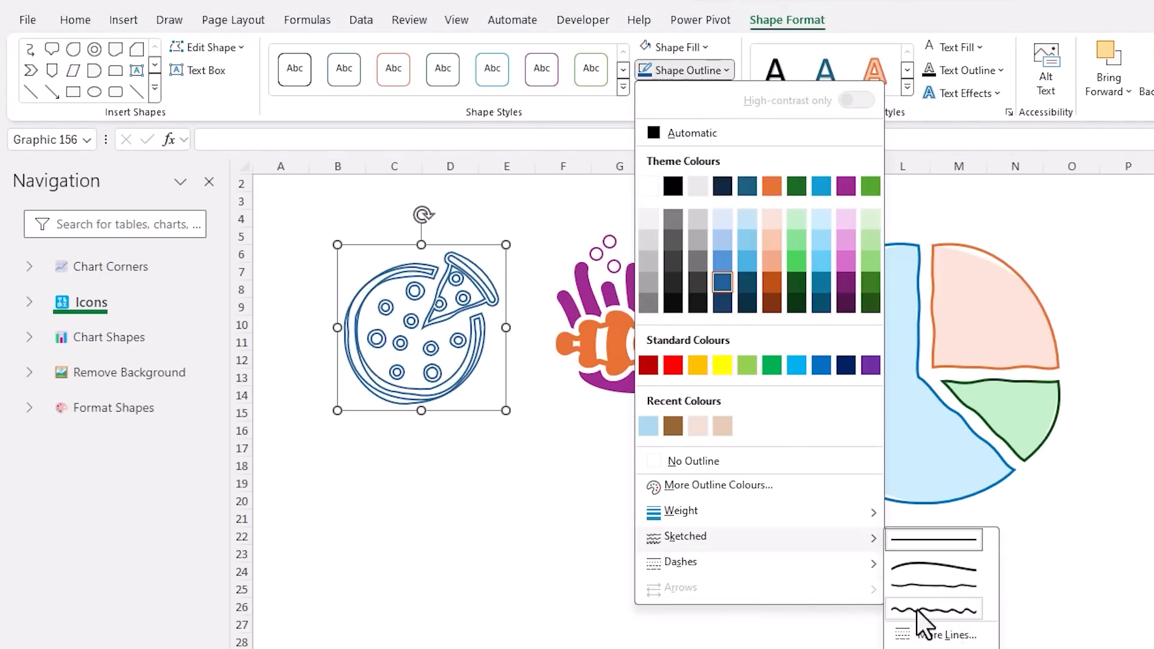
left_click(919, 619)
left_click_drag(505, 411, 584, 482)
left_click_drag(525, 380, 476, 394)
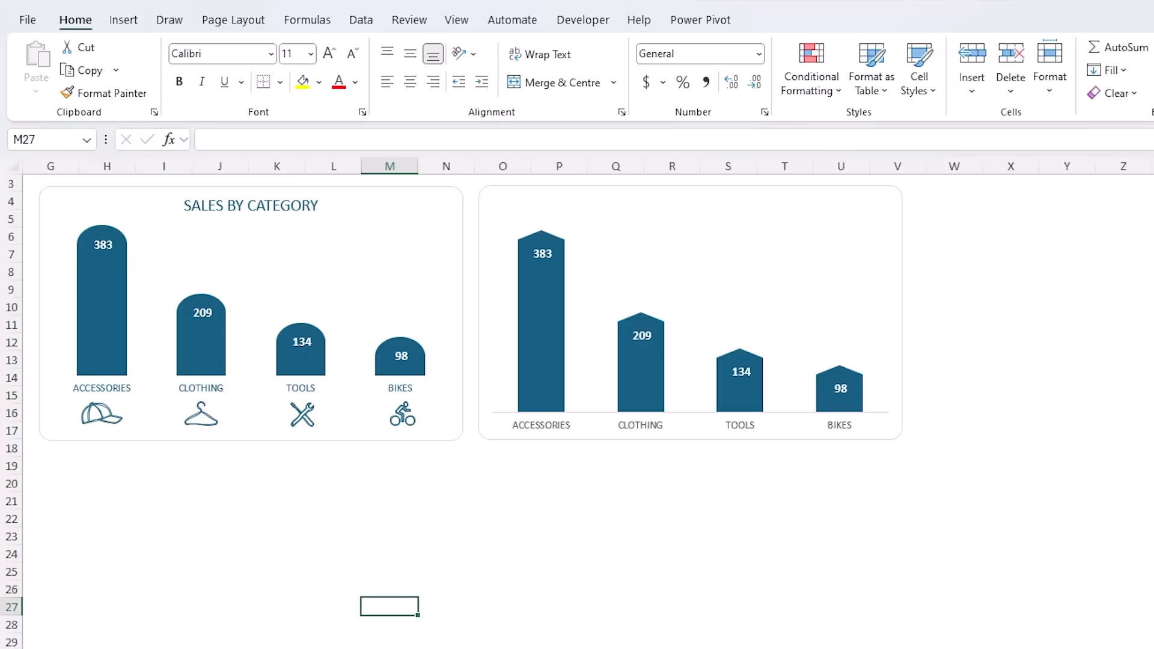
Examine the separate data series behind the pointed tops and the bases of the finished column chart
left_click(563, 250)
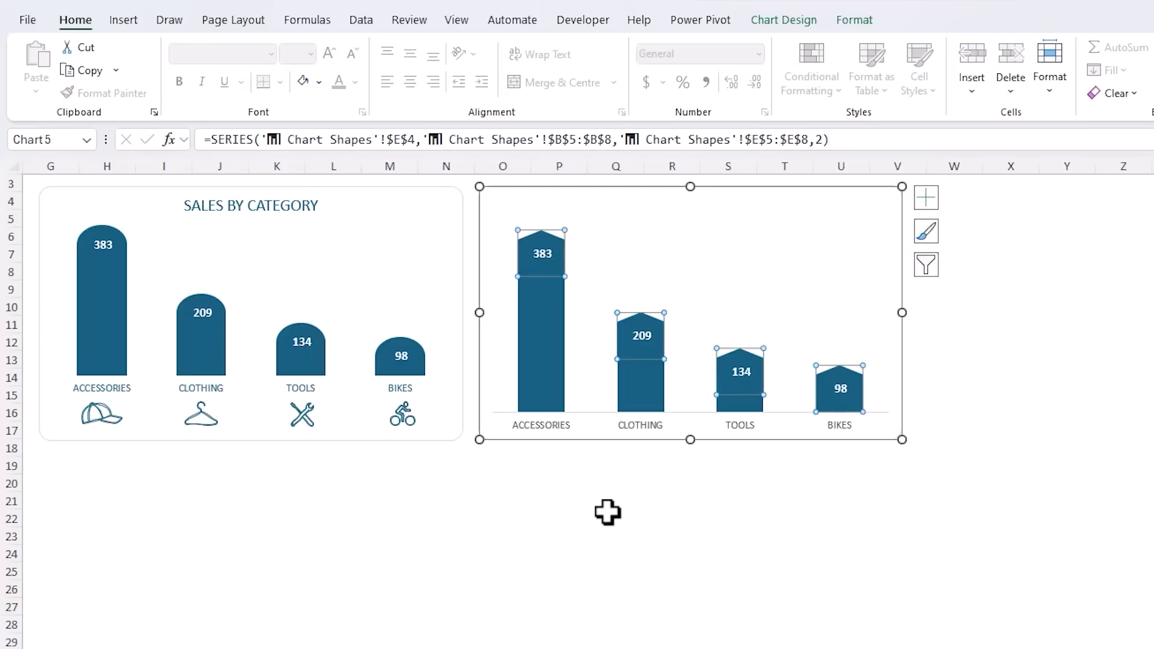
left_click(535, 385)
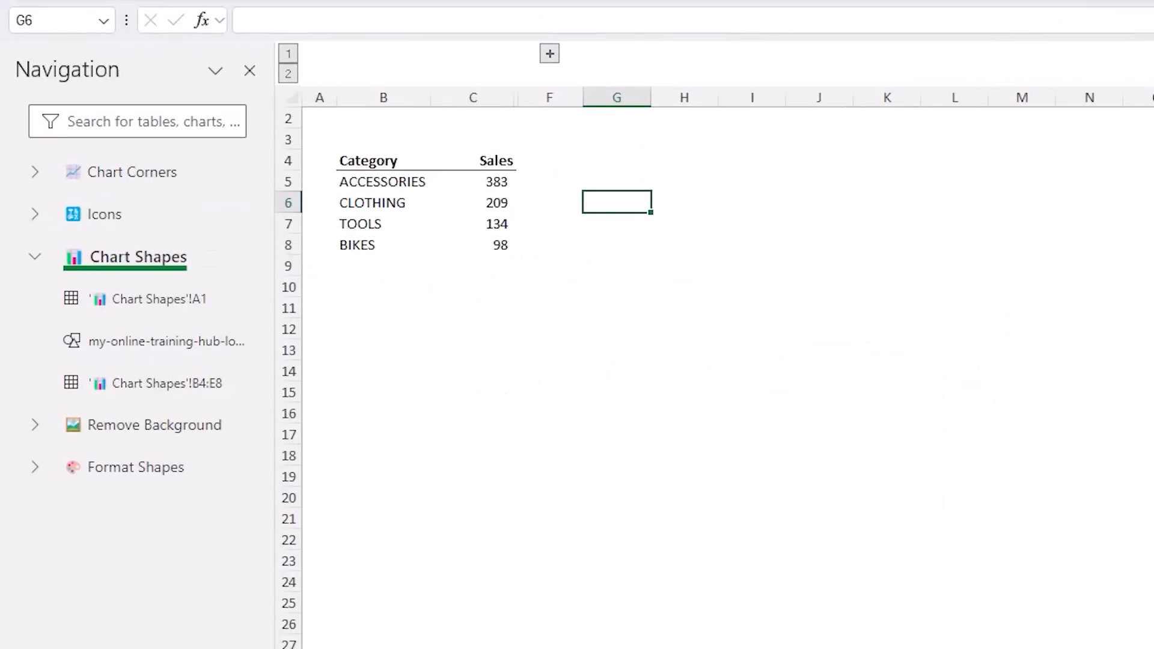
Expand the grouped columns beside the Sales figures to reveal the empty Base and Shape columns
left_click_drag(490, 182, 492, 243)
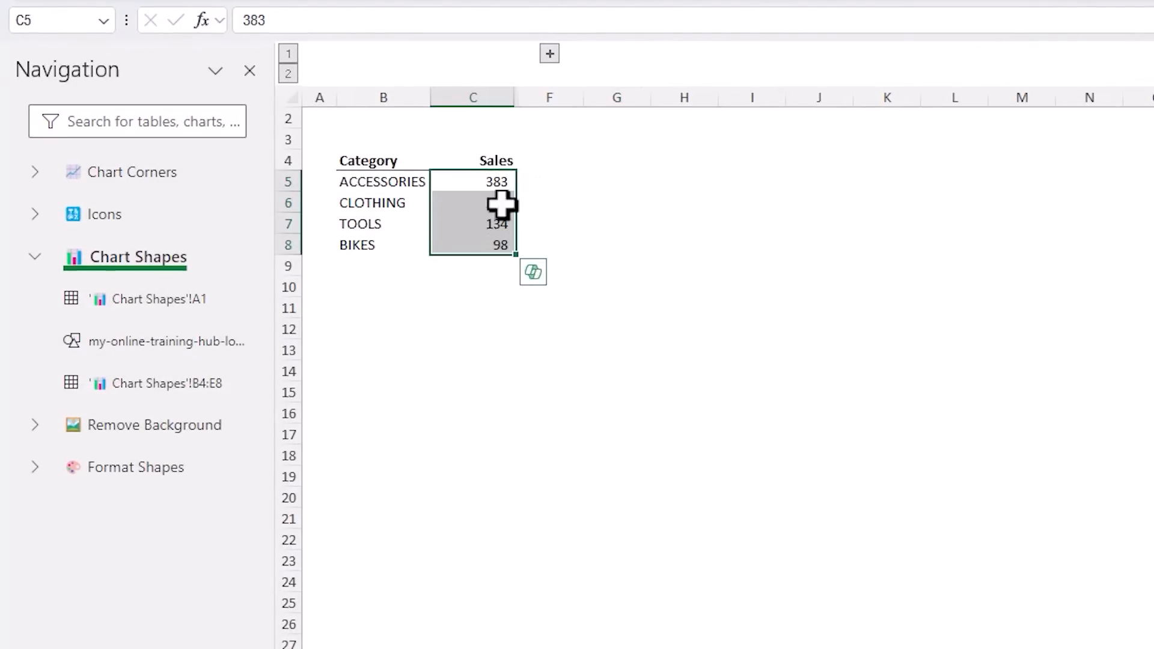
left_click(549, 53)
left_click_drag(571, 178, 587, 240)
Enter the formula =MIN(C5:C8) across the Shape column cells E5:E8 in one go
left_click(634, 188)
left_click_drag(634, 188, 634, 246)
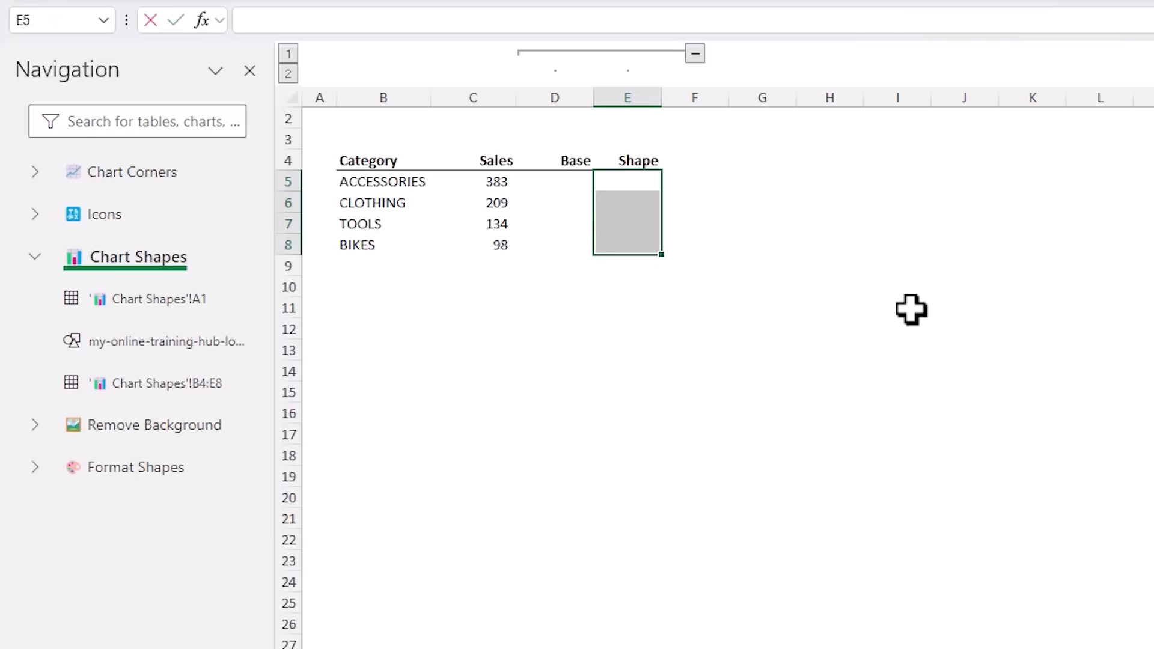
type("=min")
key("Tab")
left_click_drag(492, 183, 498, 243)
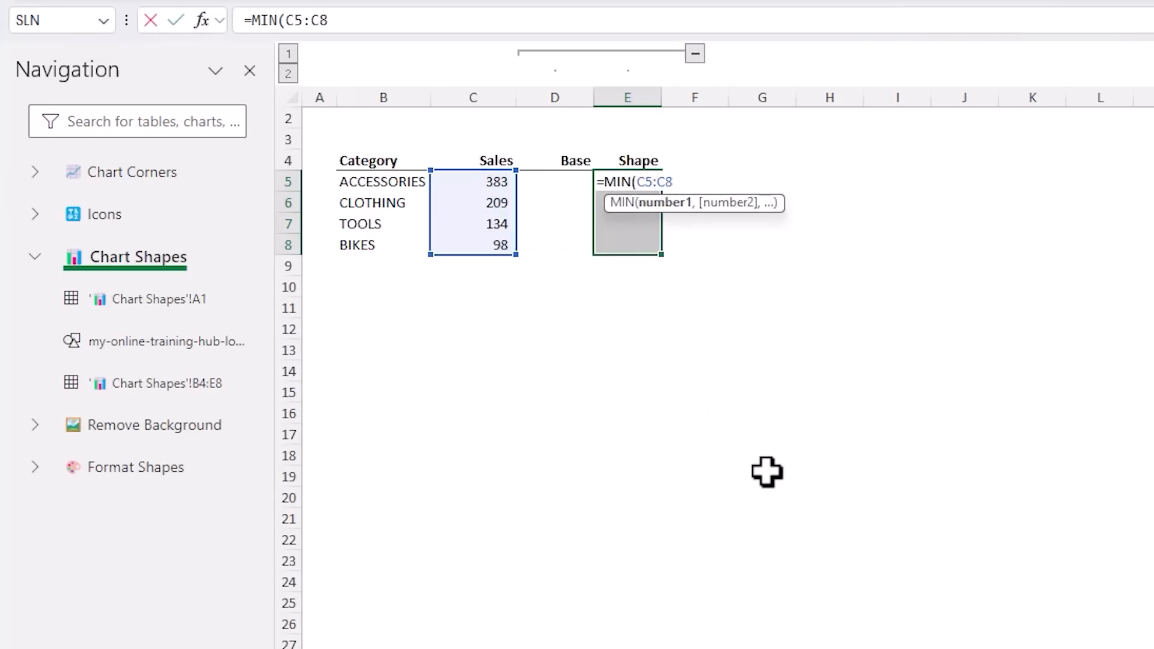
key("ctrl+Return")
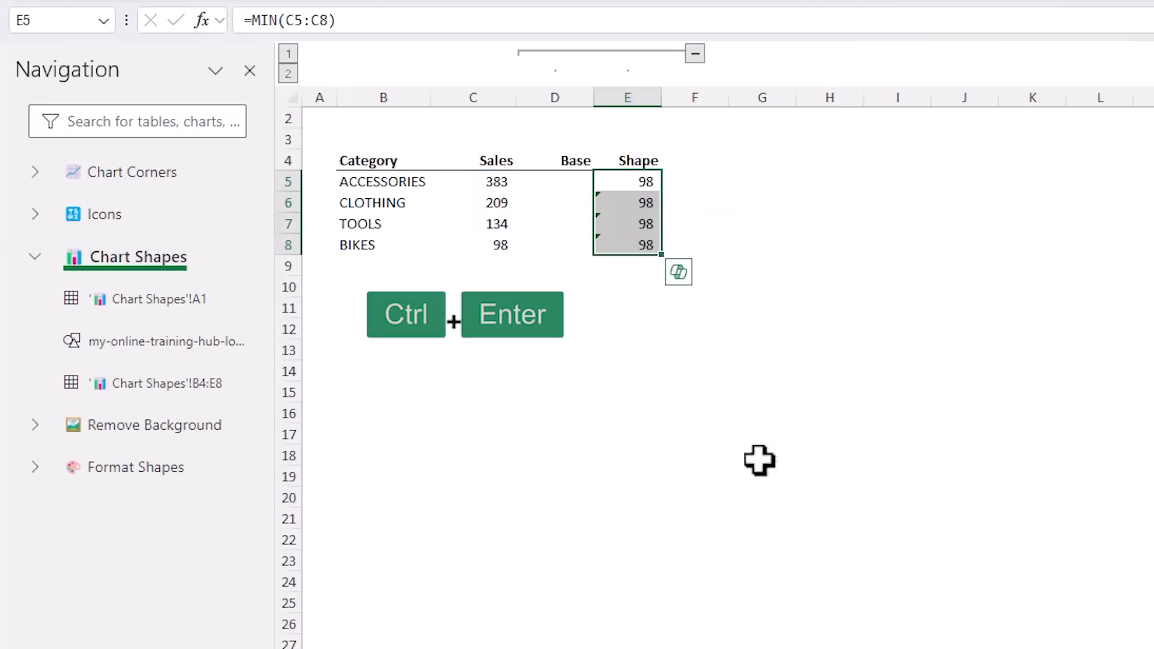
Enter =C5-E5 in the first Base cell, D5, and fill the formula down to D8
left_click(573, 180)
type("=")
key("Left")
type("-")
key("Right")
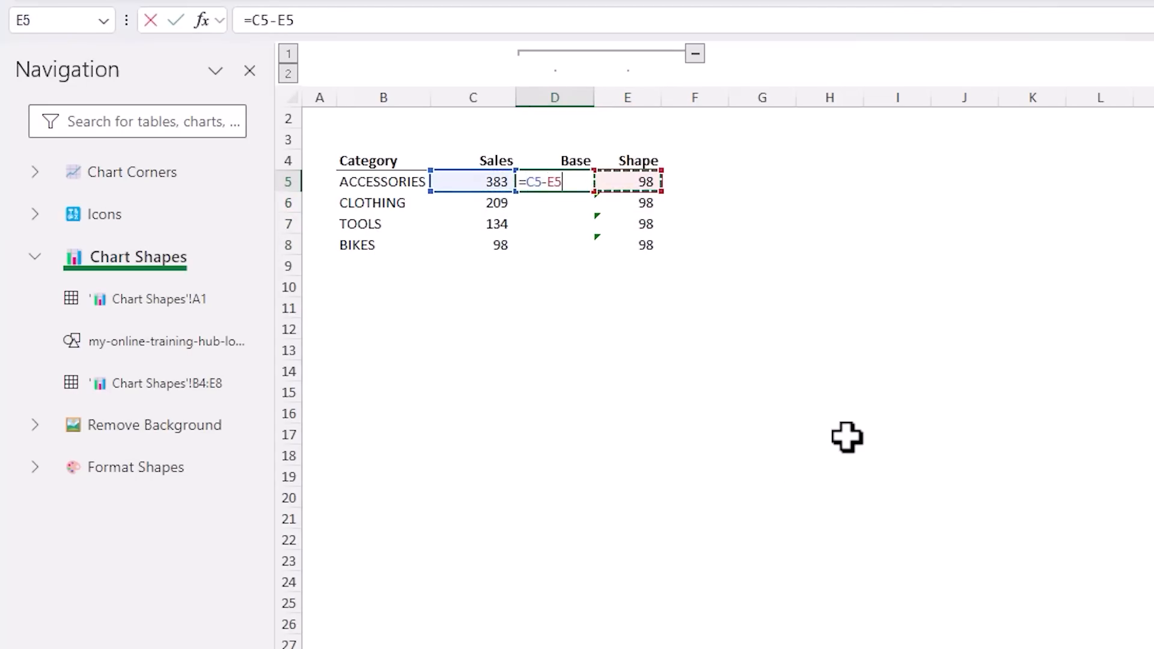
key("Return")
left_click(564, 182)
double_click(595, 192)
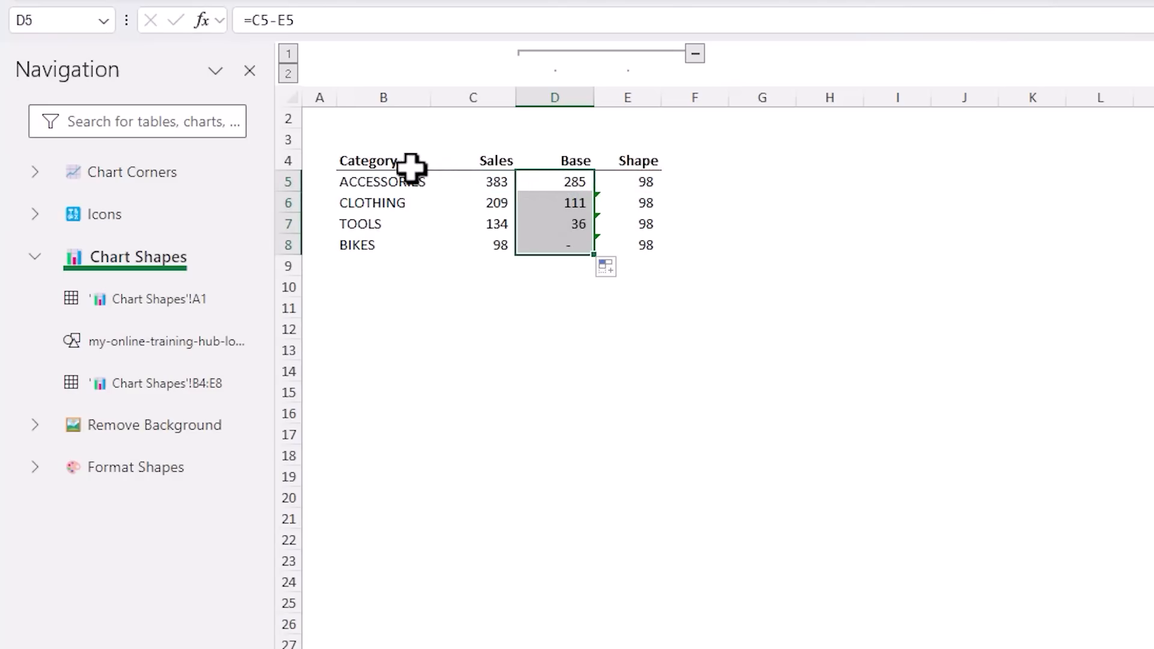
Insert a 2D stacked column chart from B4:B8 and D4:E8 and place it next to the data table
left_click_drag(399, 165, 399, 247)
left_click_drag(577, 159, 634, 252)
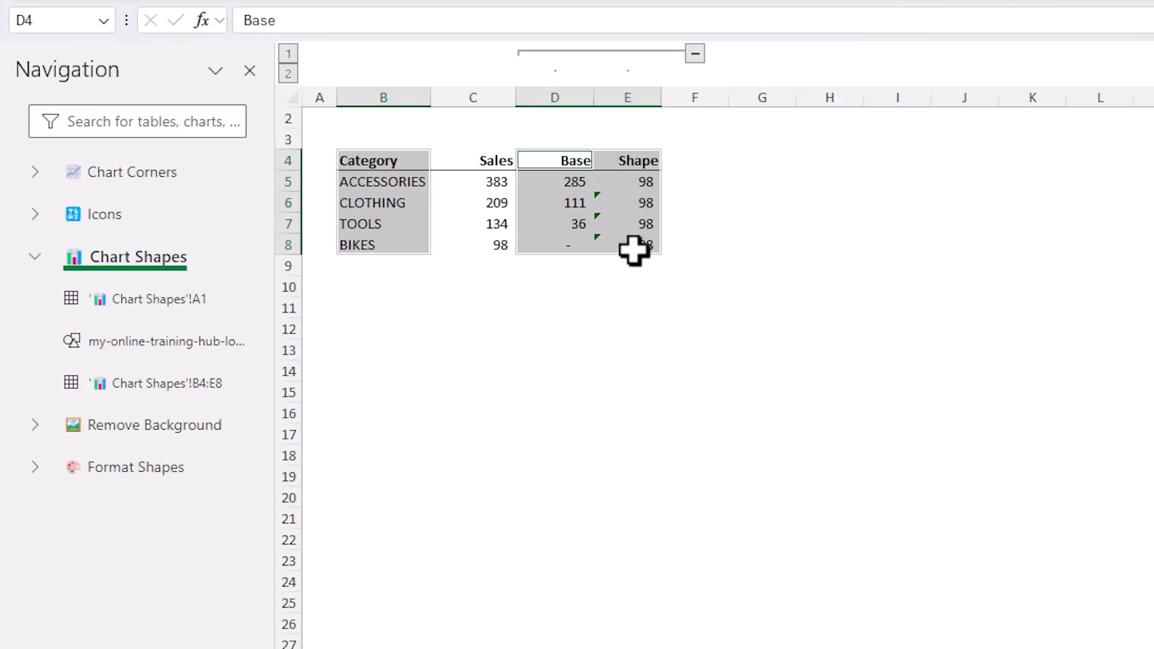
left_click(149, 18)
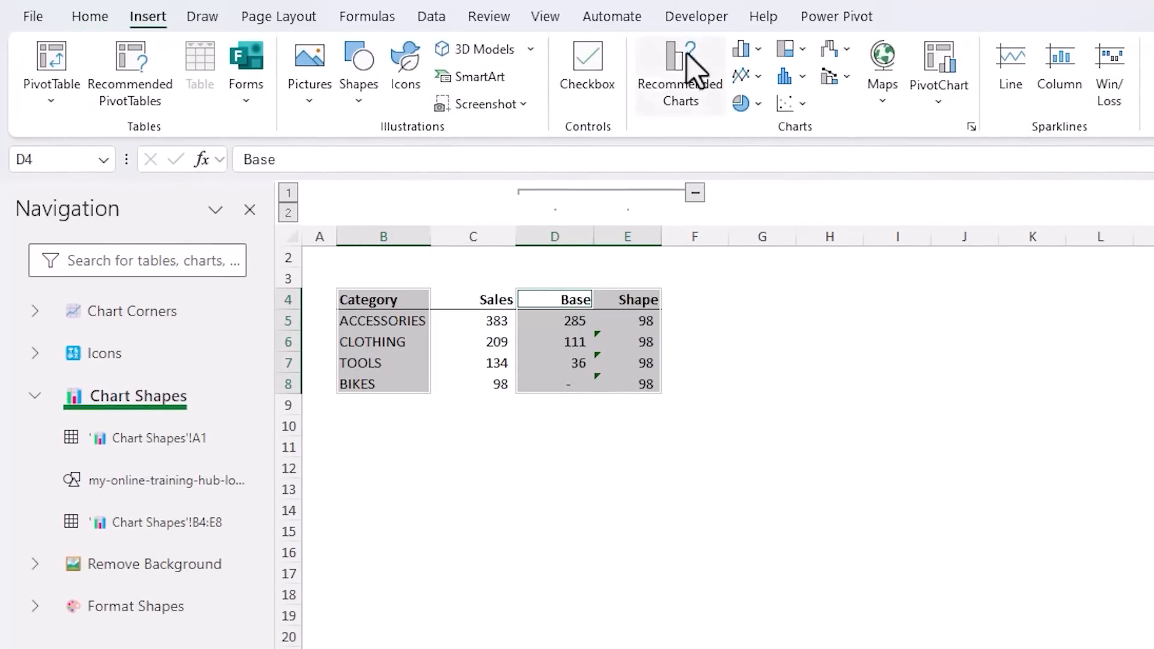
left_click(749, 56)
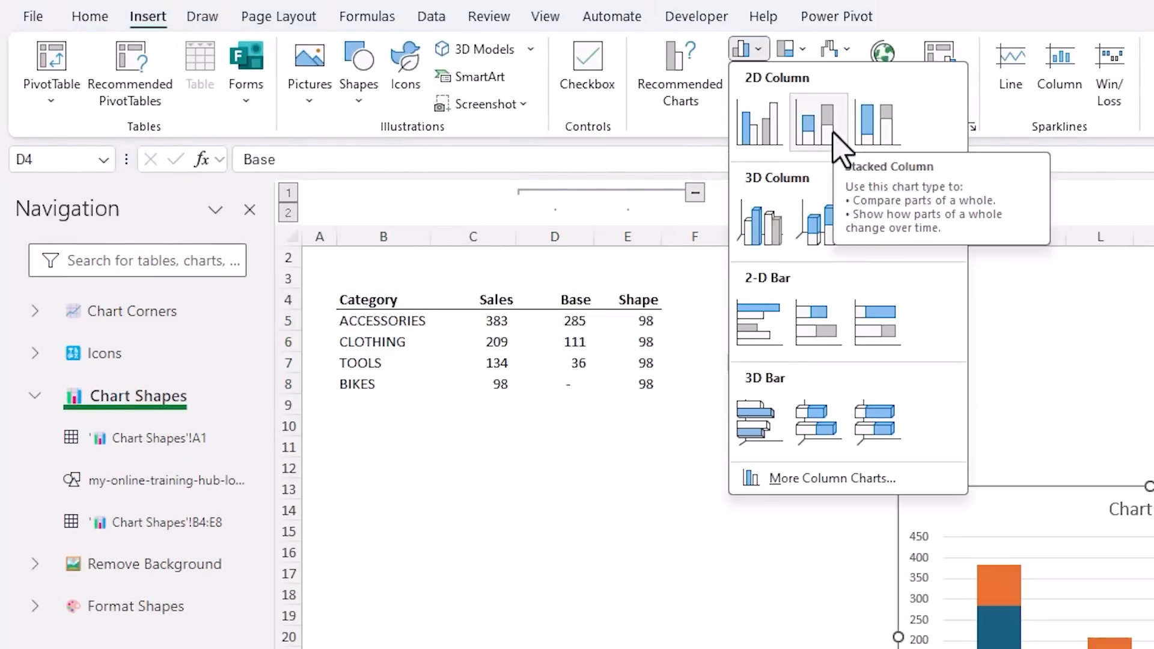
left_click(821, 130)
left_click_drag(1006, 487, 790, 281)
left_click_drag(702, 249, 706, 242)
Draw a Flowchart: Document shape below the data table, turned upside down so its wavy edge faces up
left_click(691, 327)
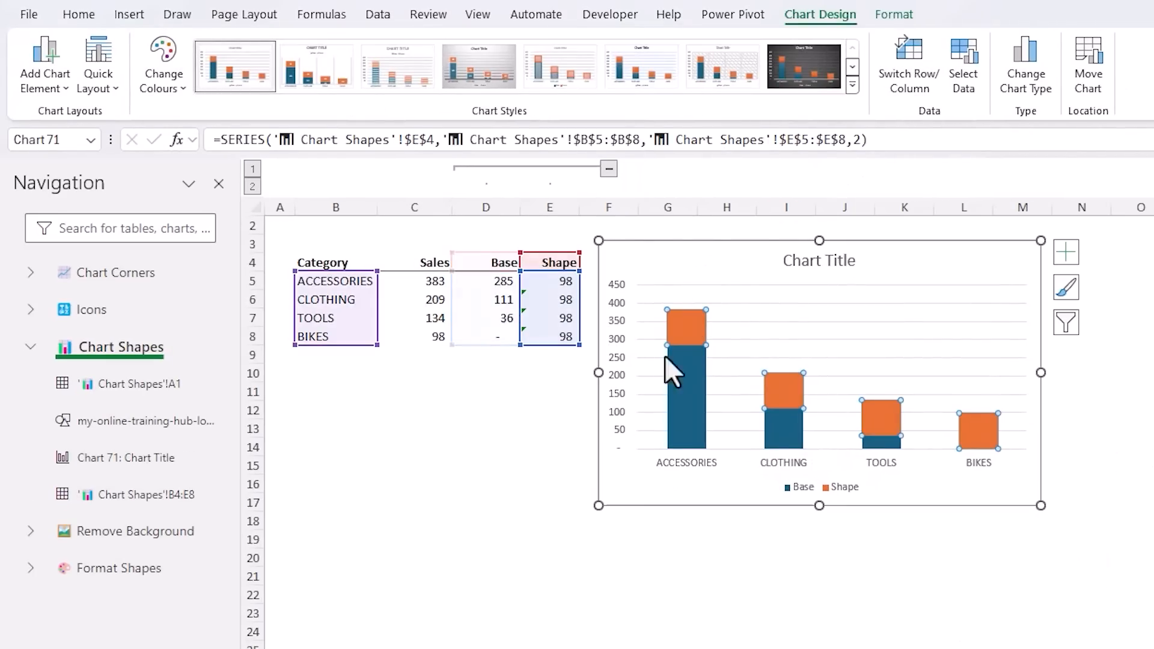
left_click(402, 368)
left_click(130, 15)
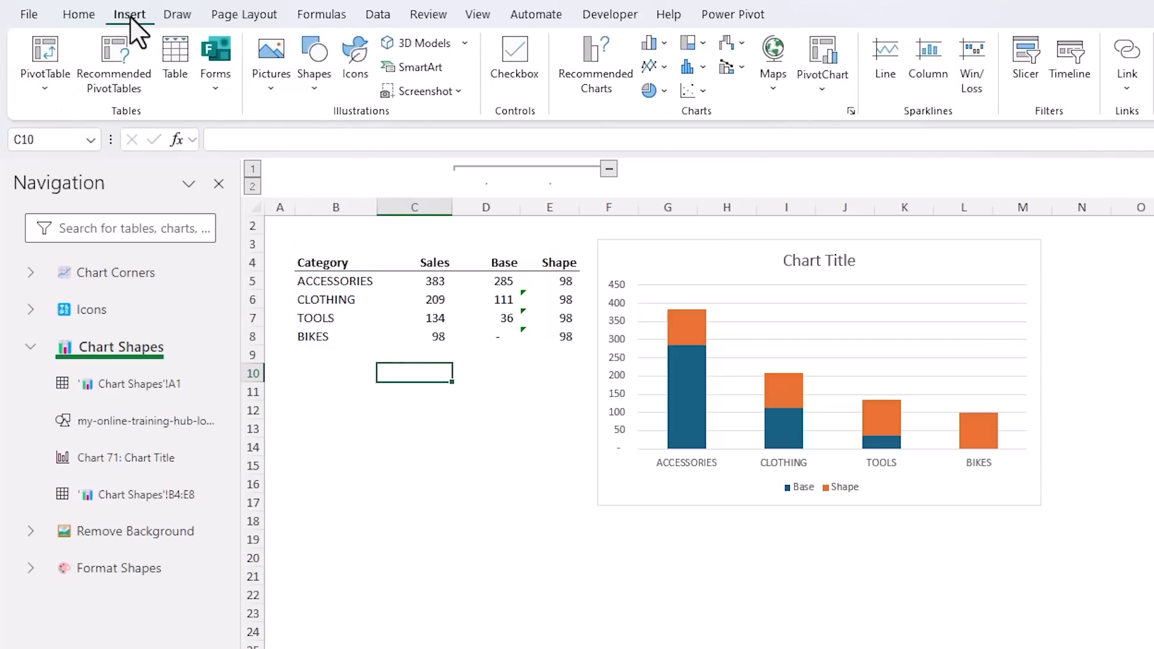
left_click(319, 92)
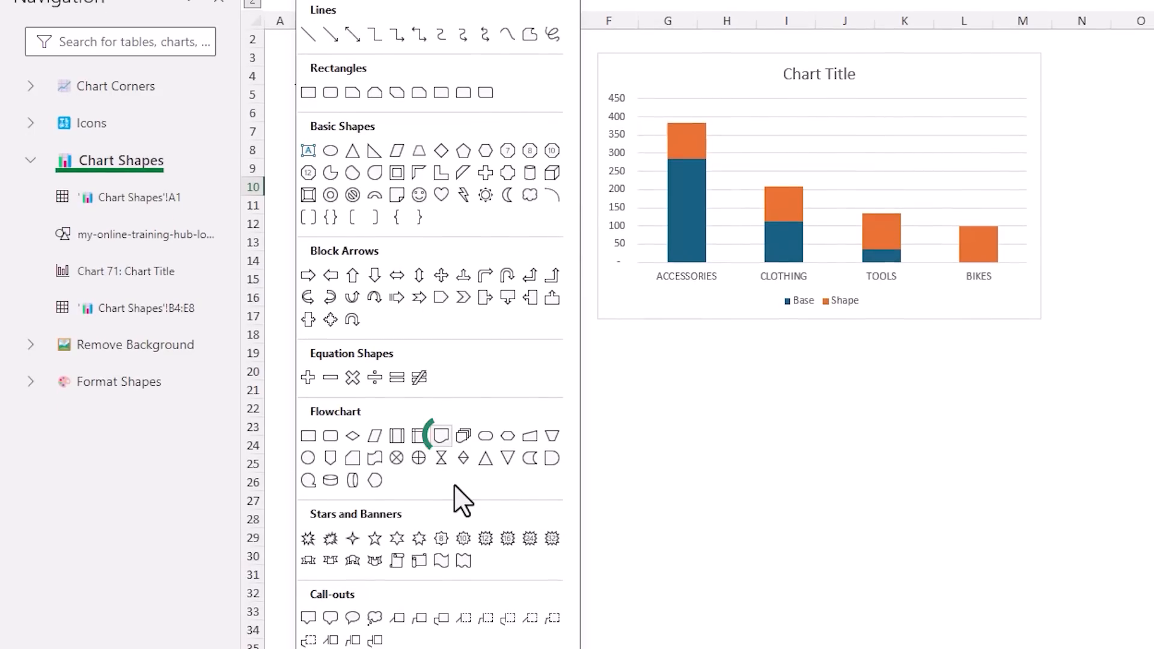
left_click(444, 450)
left_click_drag(374, 259, 450, 355)
left_click_drag(412, 232, 404, 399)
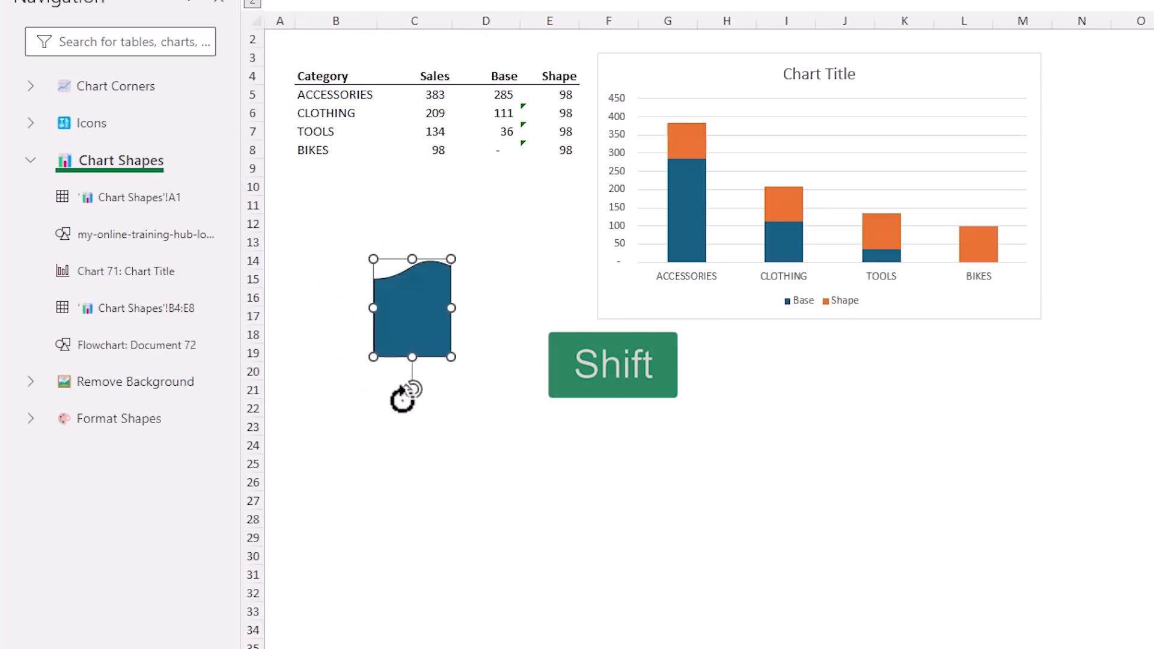
left_click_drag(412, 355, 412, 351)
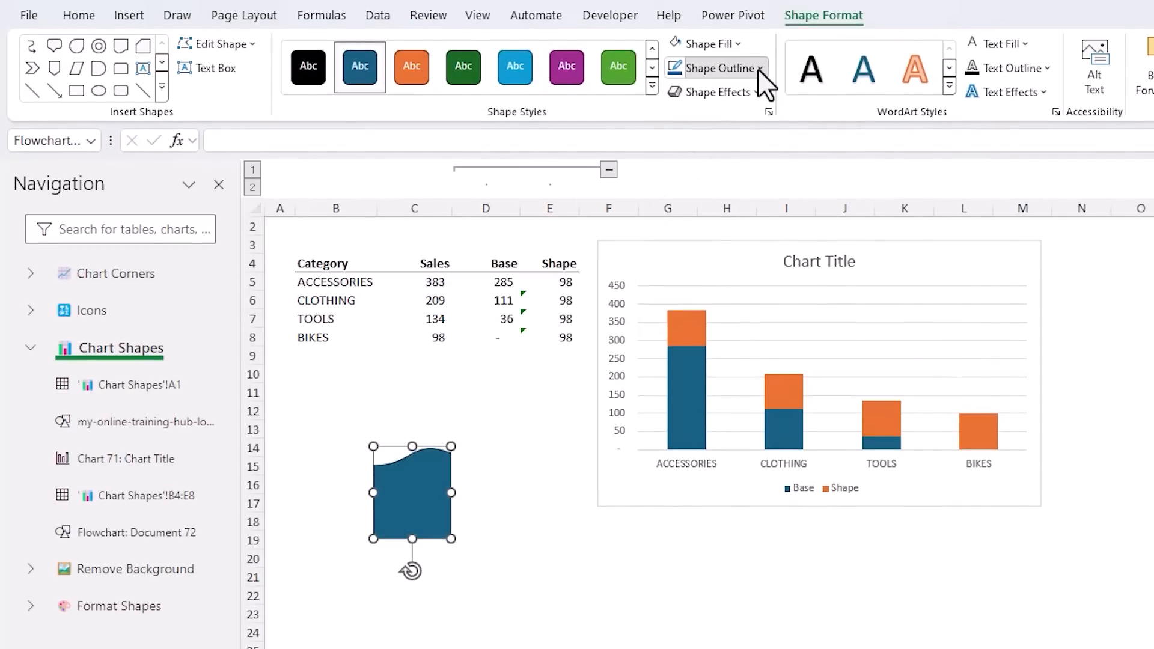
Remove the wavy shape's outline and paste a copy of the shape onto the chart's Shape series
left_click(759, 68)
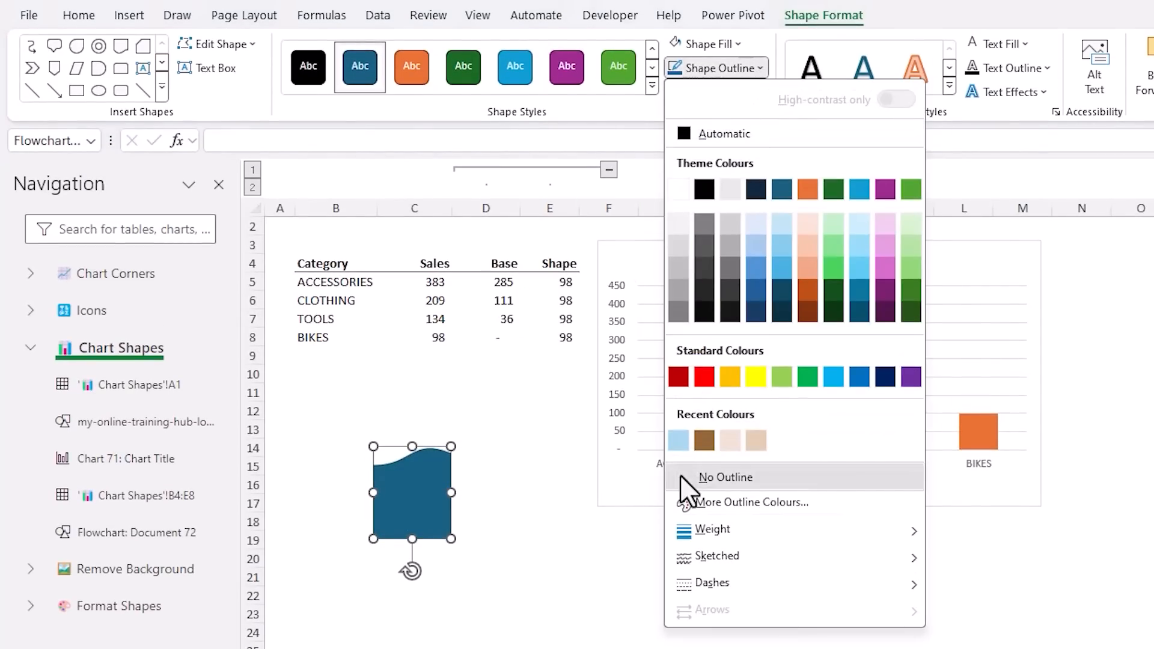
left_click(681, 476)
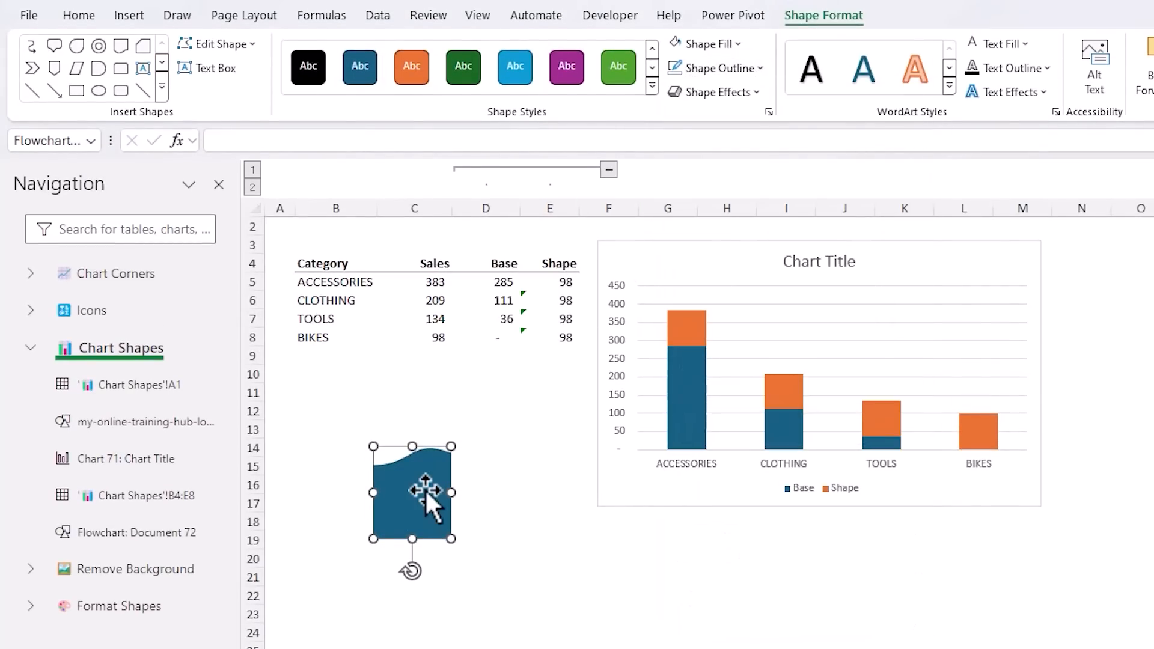
key("ctrl+c")
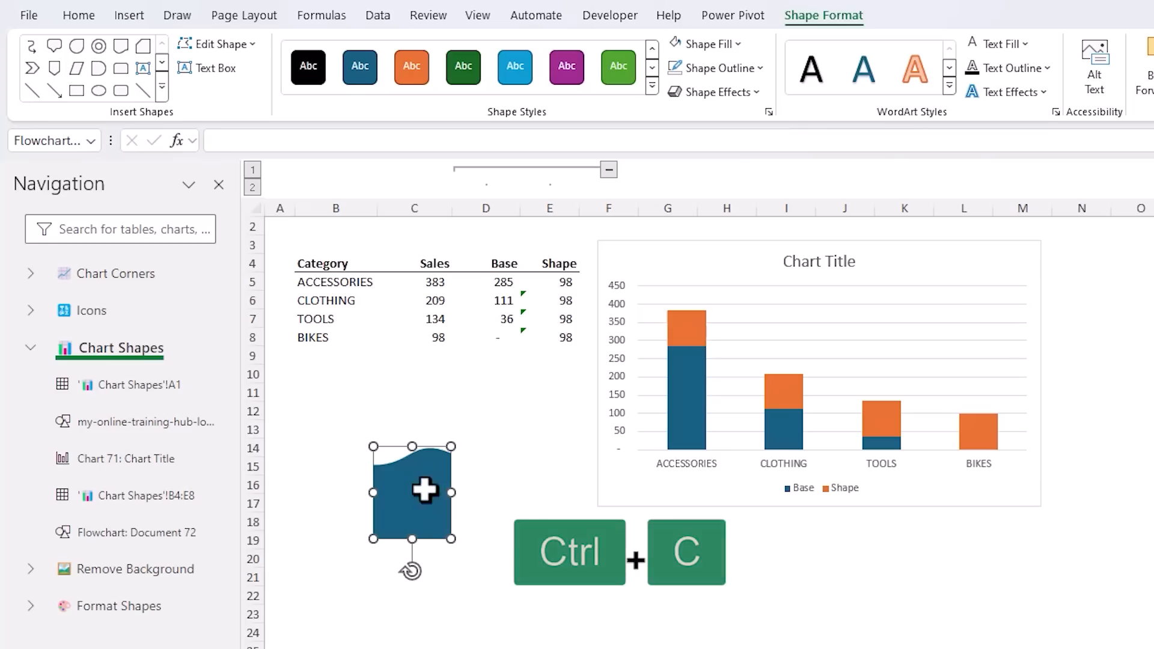
left_click(674, 329)
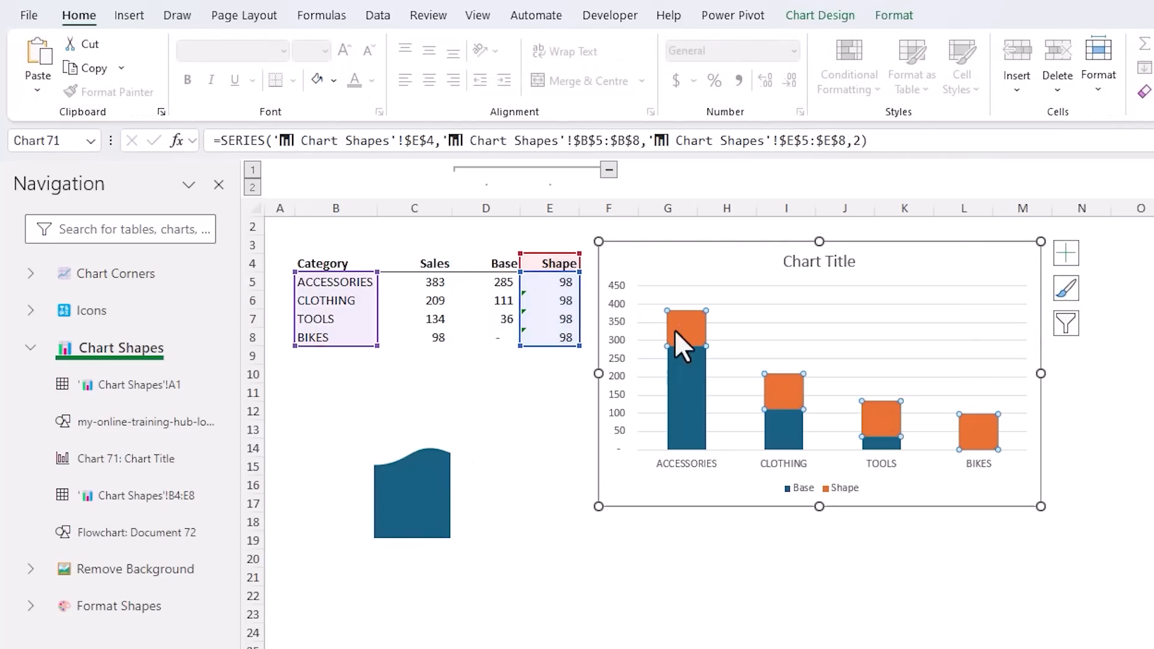
key("ctrl+v")
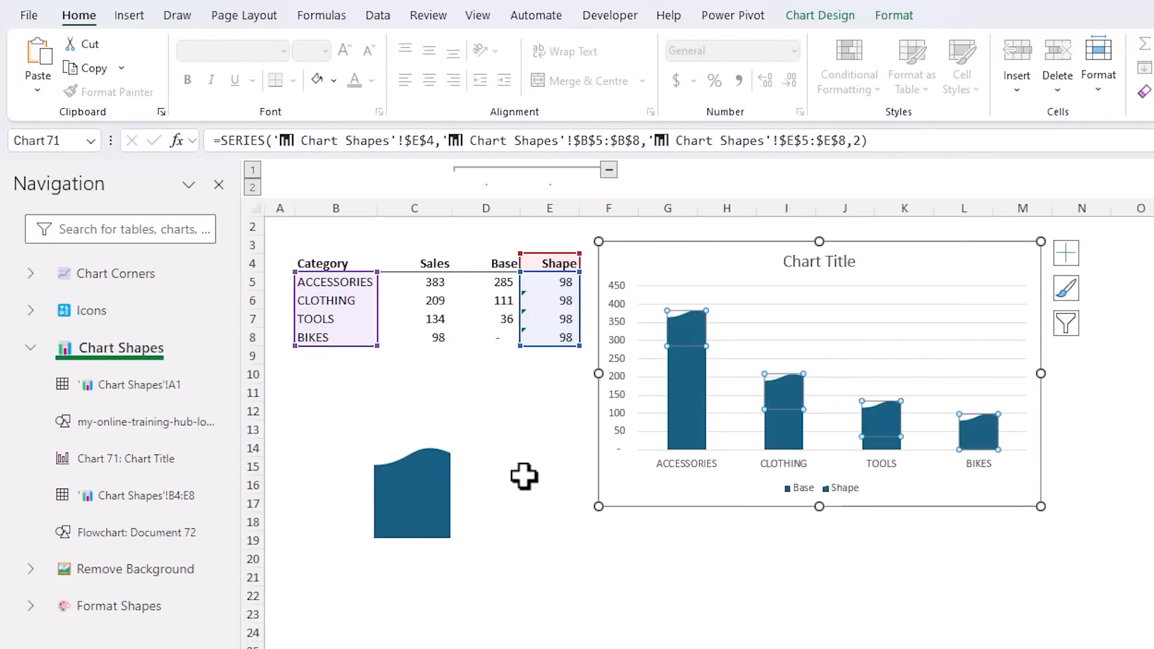
left_click(524, 477)
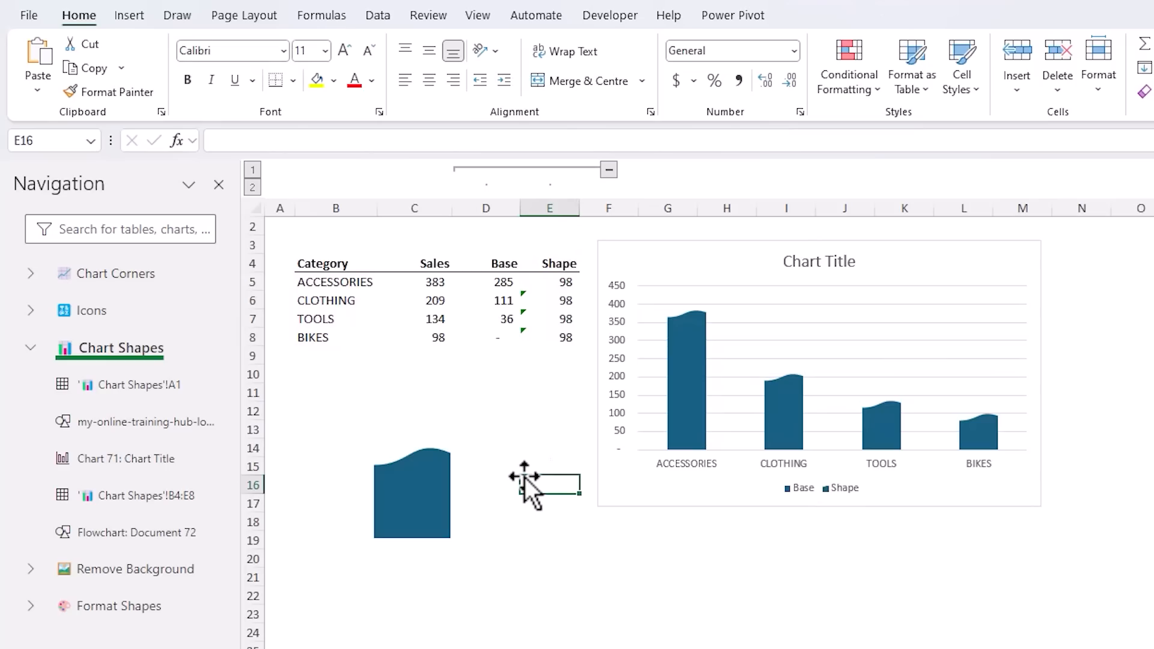
Remove the primary vertical axis, chart title, gridlines and legend from the column chart
left_click(903, 258)
left_click(1063, 250)
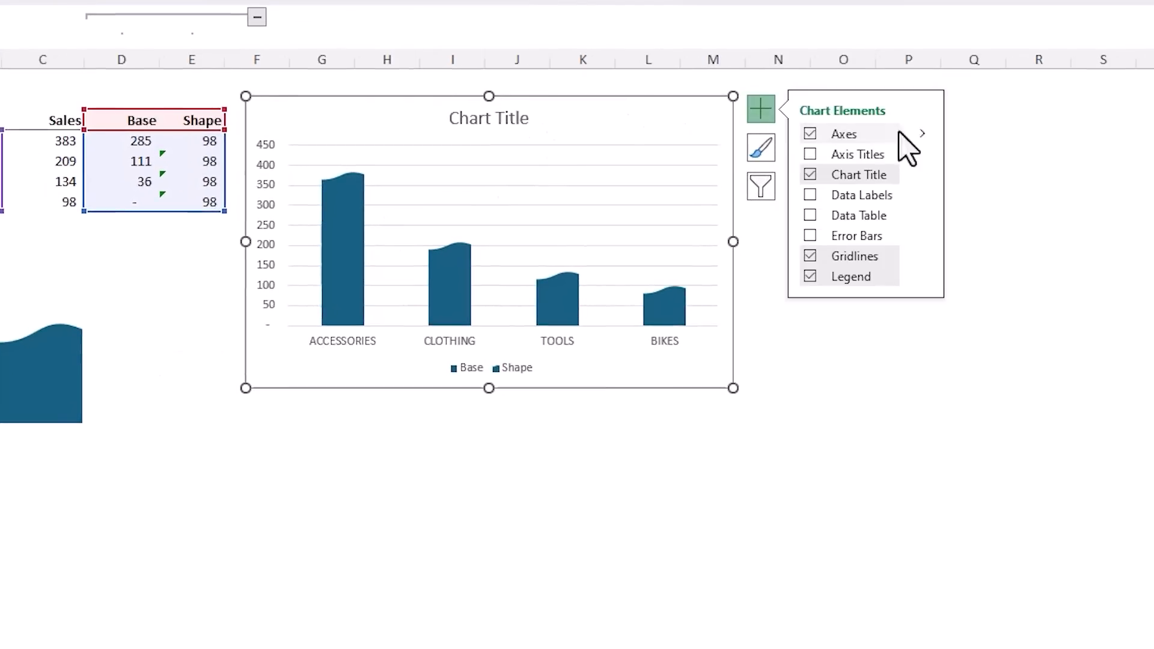
left_click(923, 134)
left_click(963, 158)
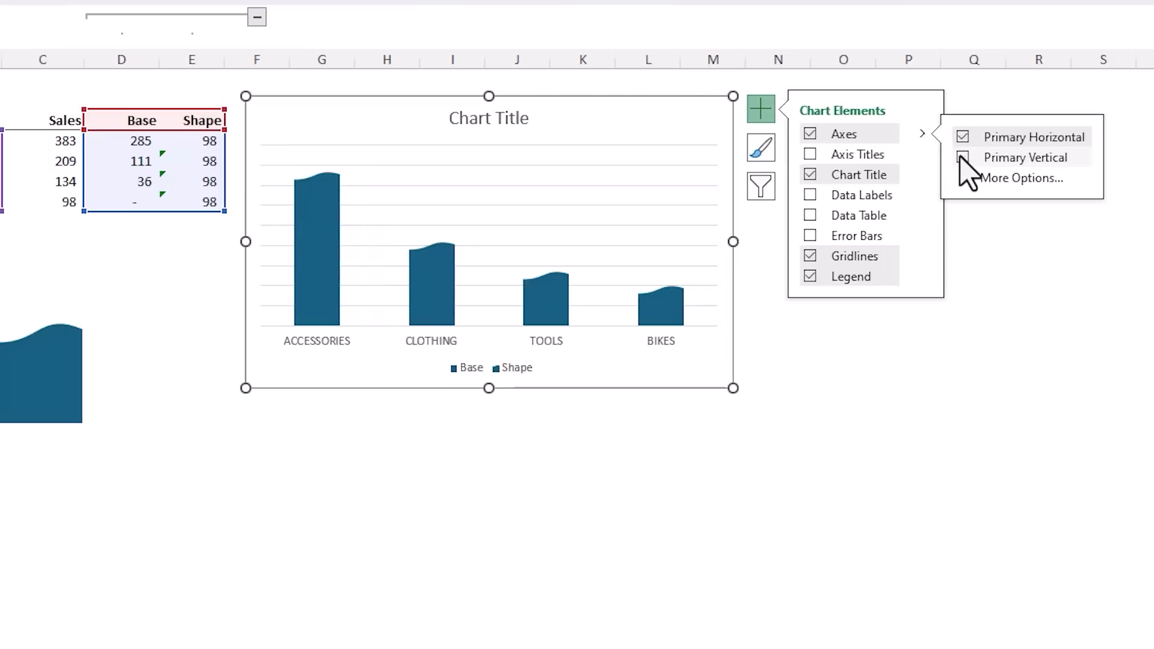
left_click(810, 175)
left_click(809, 256)
left_click(809, 276)
Add data labels to the chart's Shape series and open their detailed formatting options
left_click(337, 180)
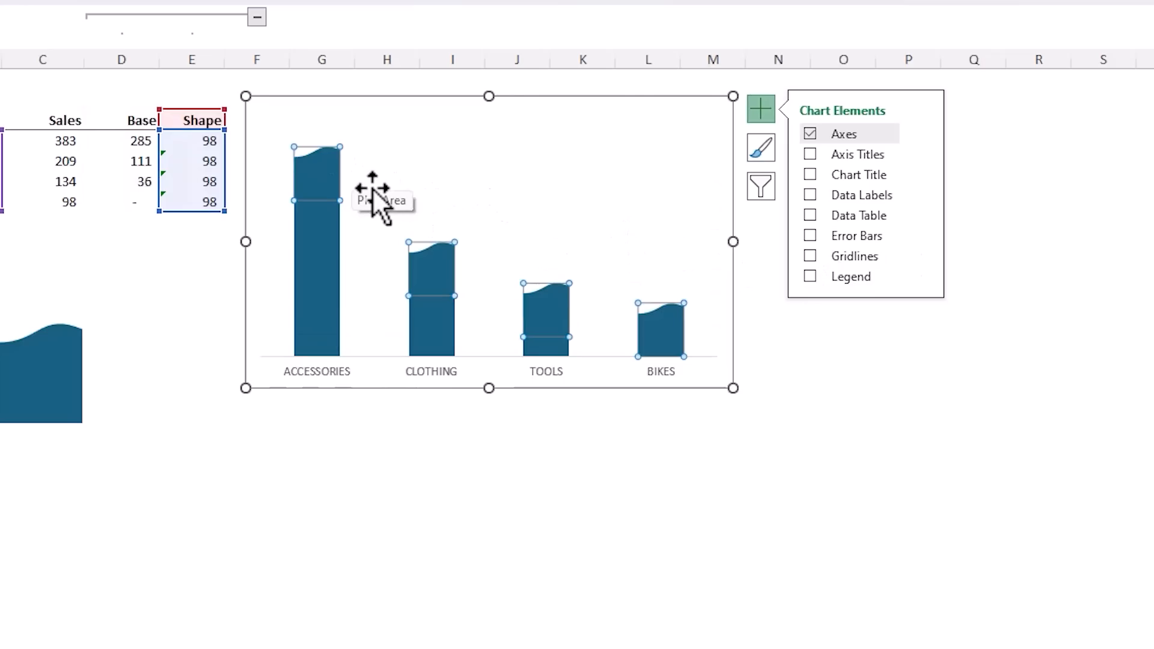
left_click(809, 196)
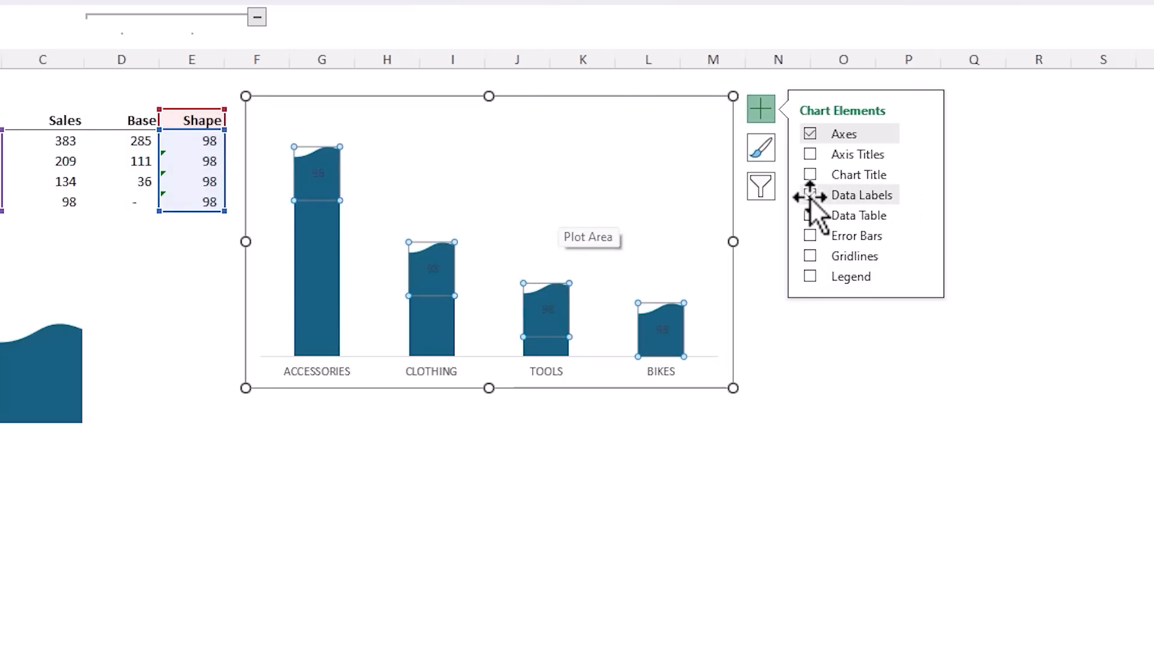
left_click(921, 195)
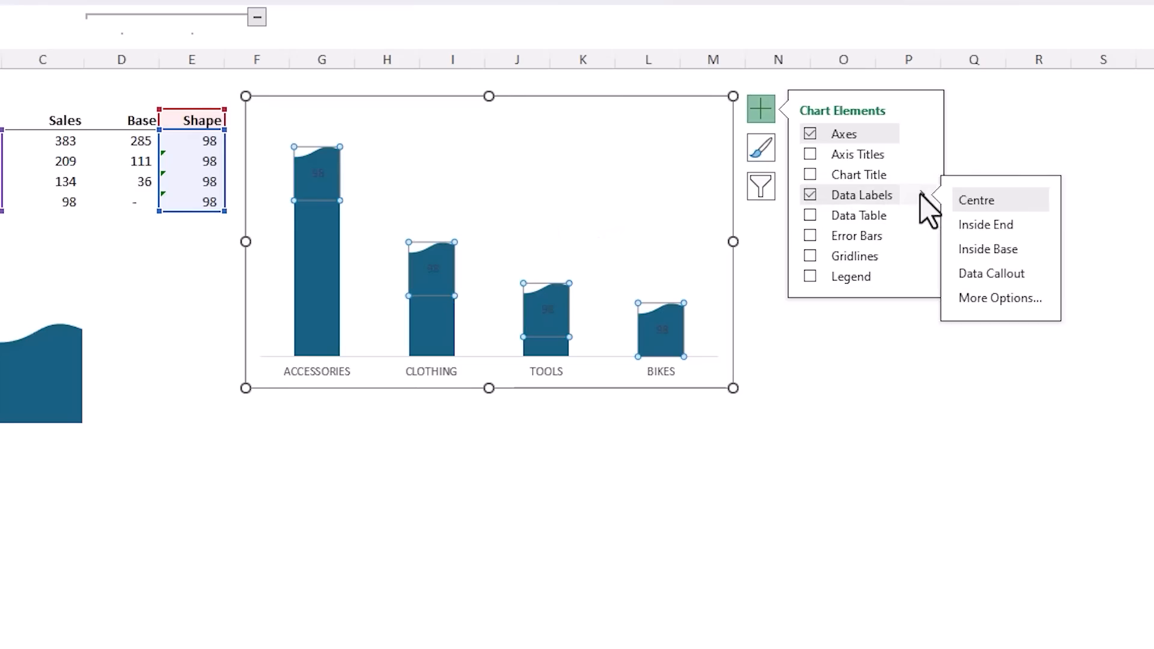
left_click(957, 297)
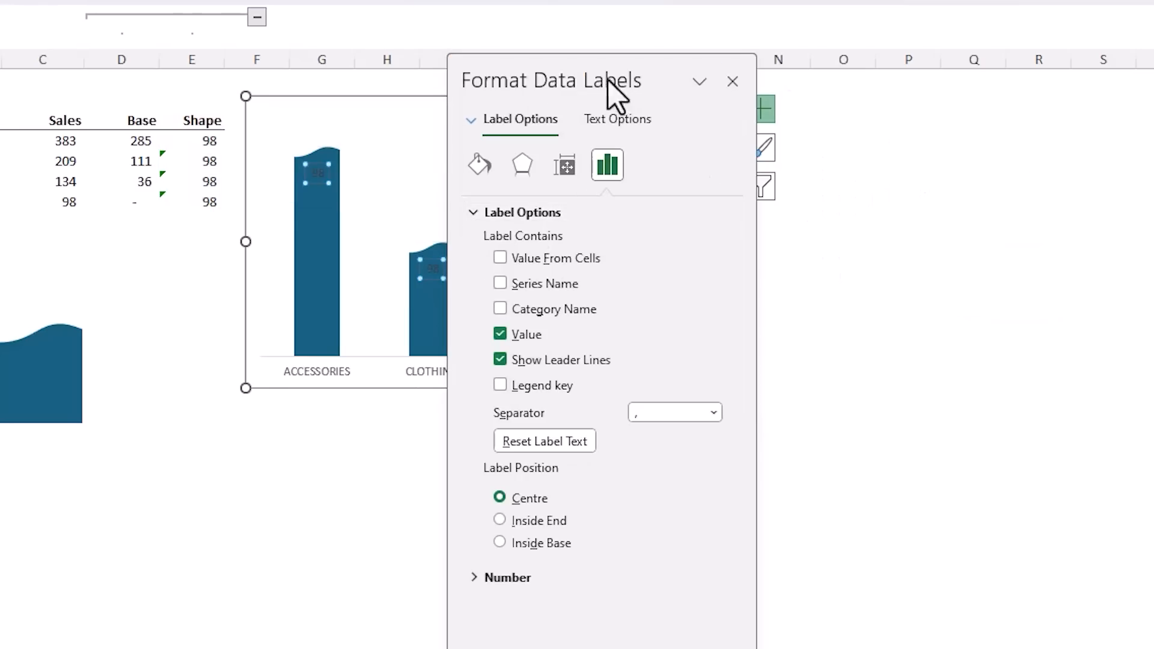
left_click_drag(628, 66, 682, 37)
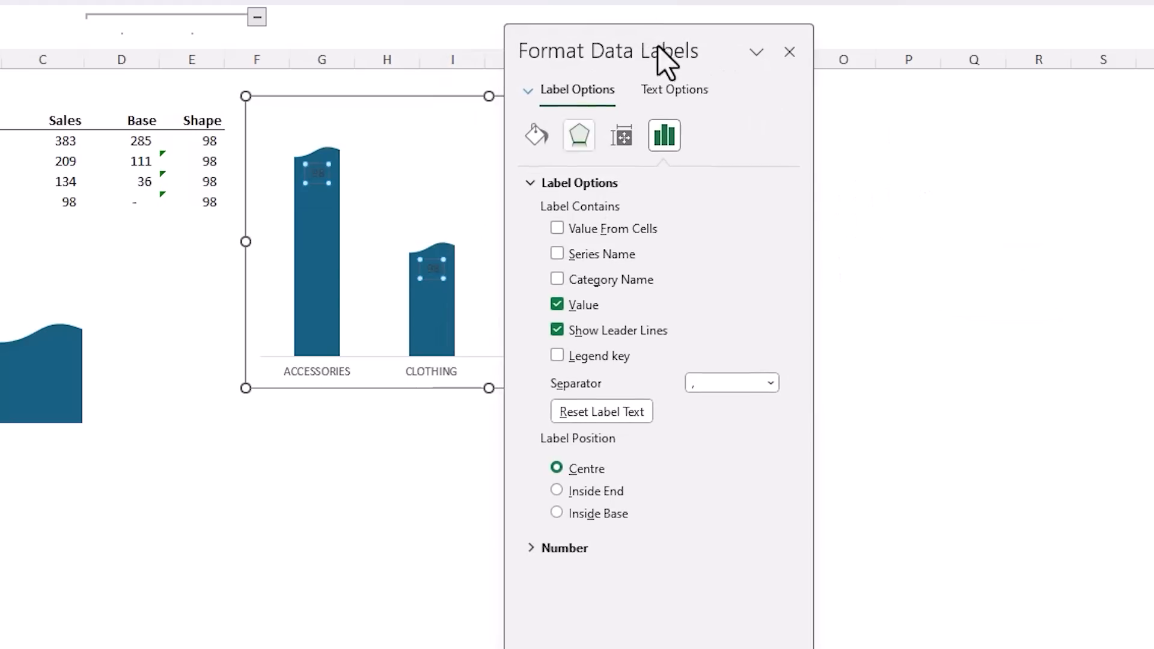
Make the data labels show the Sales figures from C5:C8, with the series value and leader lines turned off
left_click(557, 228)
left_click(41, 141)
left_click_drag(40, 141, 40, 198)
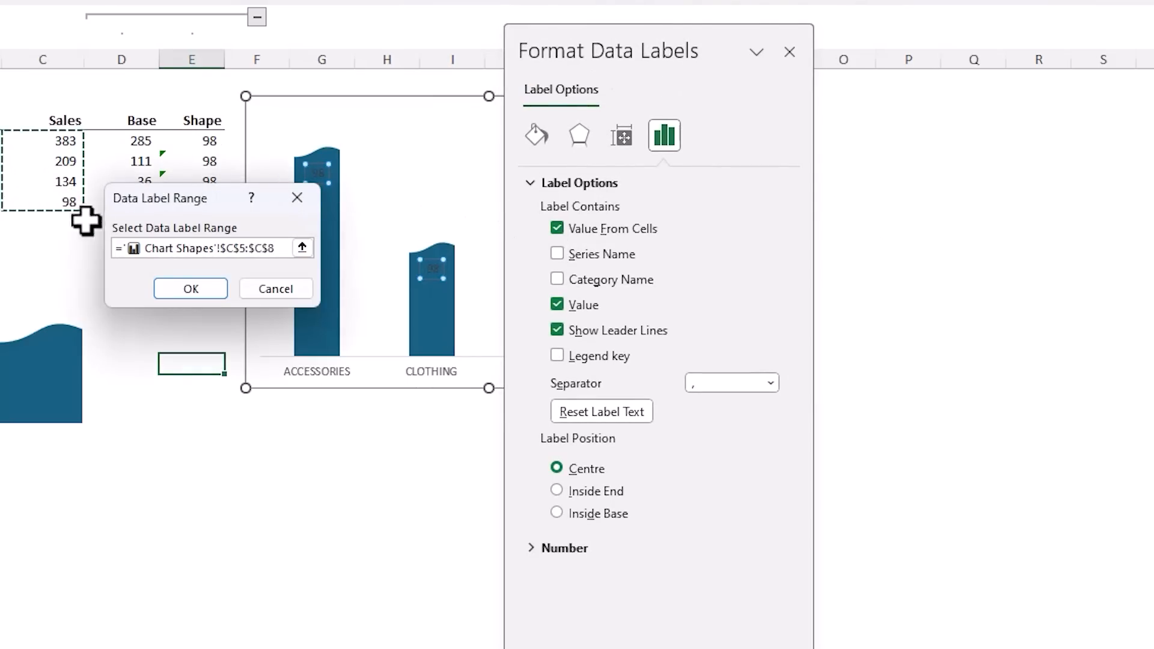
left_click(214, 290)
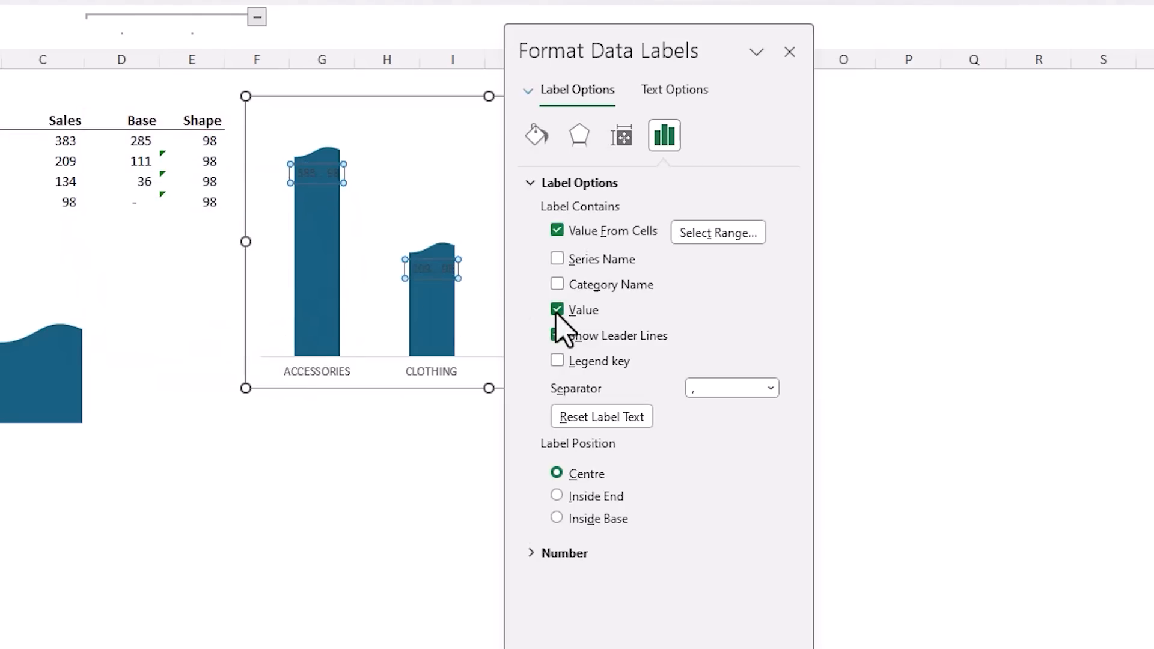
left_click(557, 311)
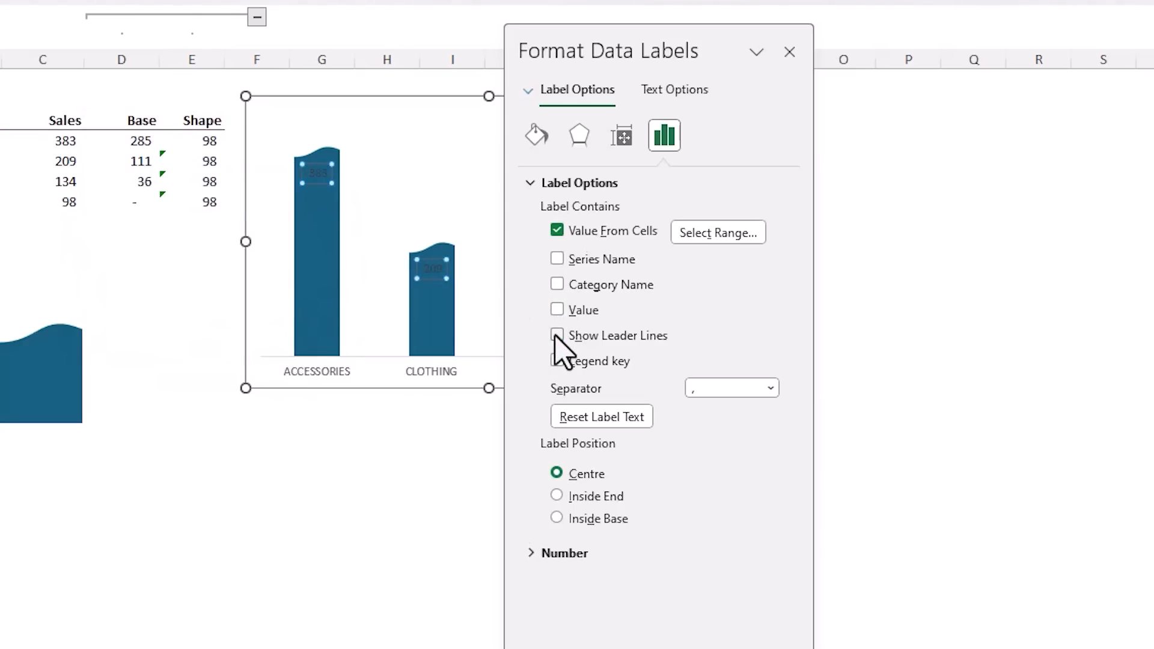
left_click(787, 52)
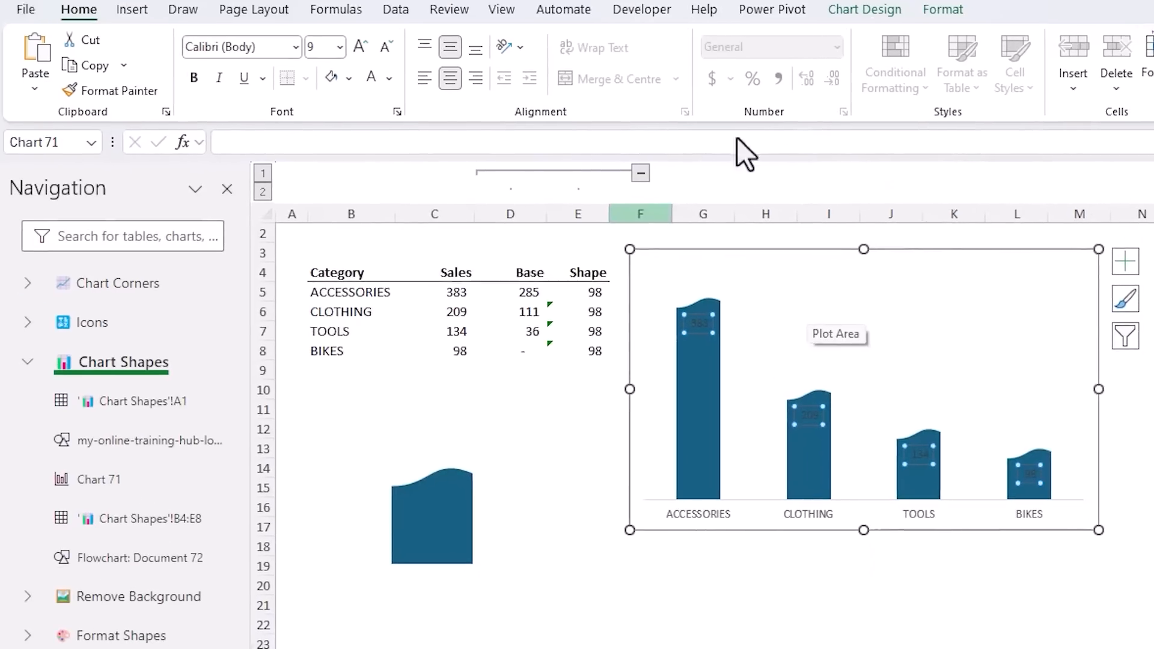
Format the chart's data labels as white, bold text at size 10.5
left_click(391, 79)
left_click(378, 208)
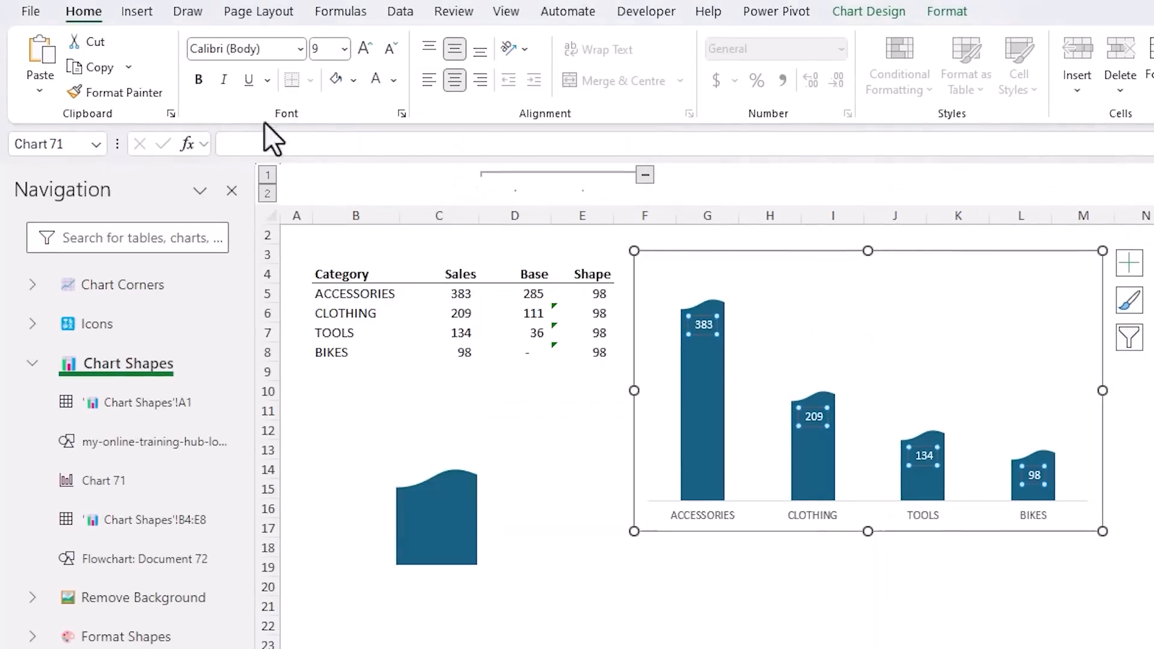
left_click(362, 48)
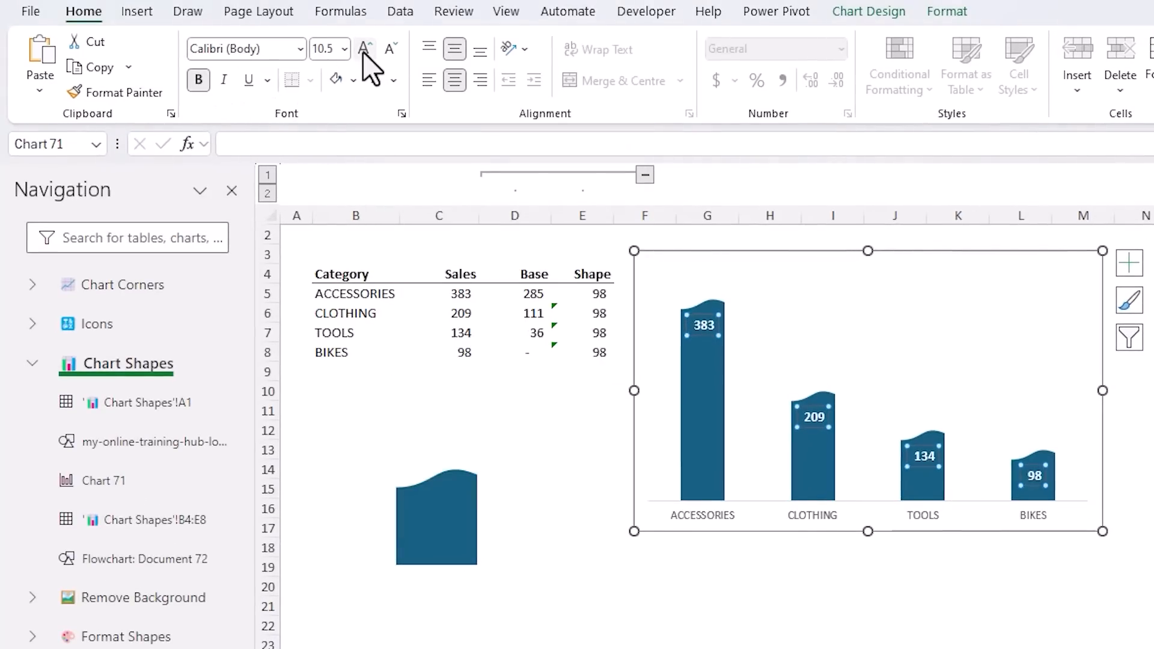
left_click(768, 609)
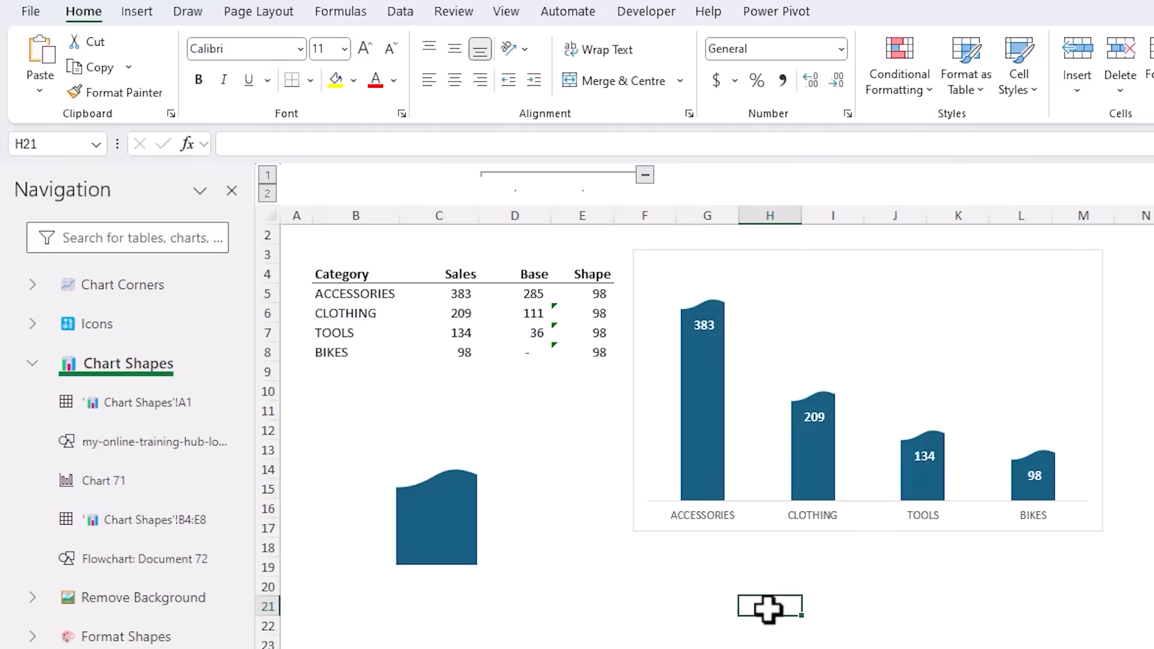
Apply rounded corners to the column chart's border
left_click(760, 532)
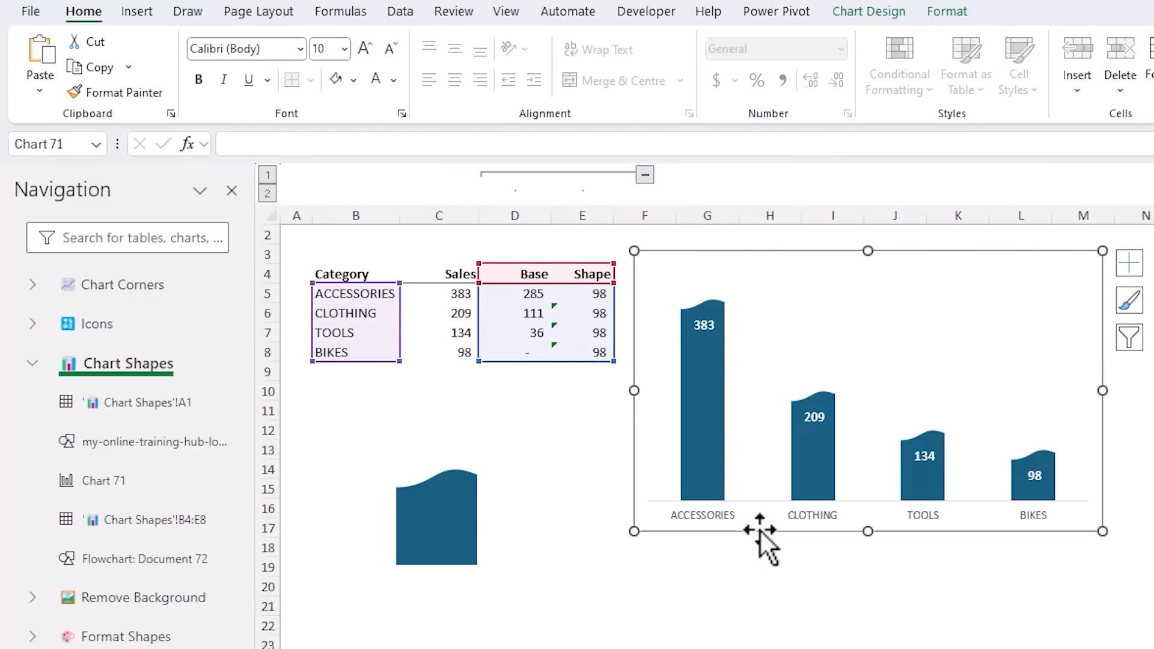
key("ctrl+1")
left_click(601, 567)
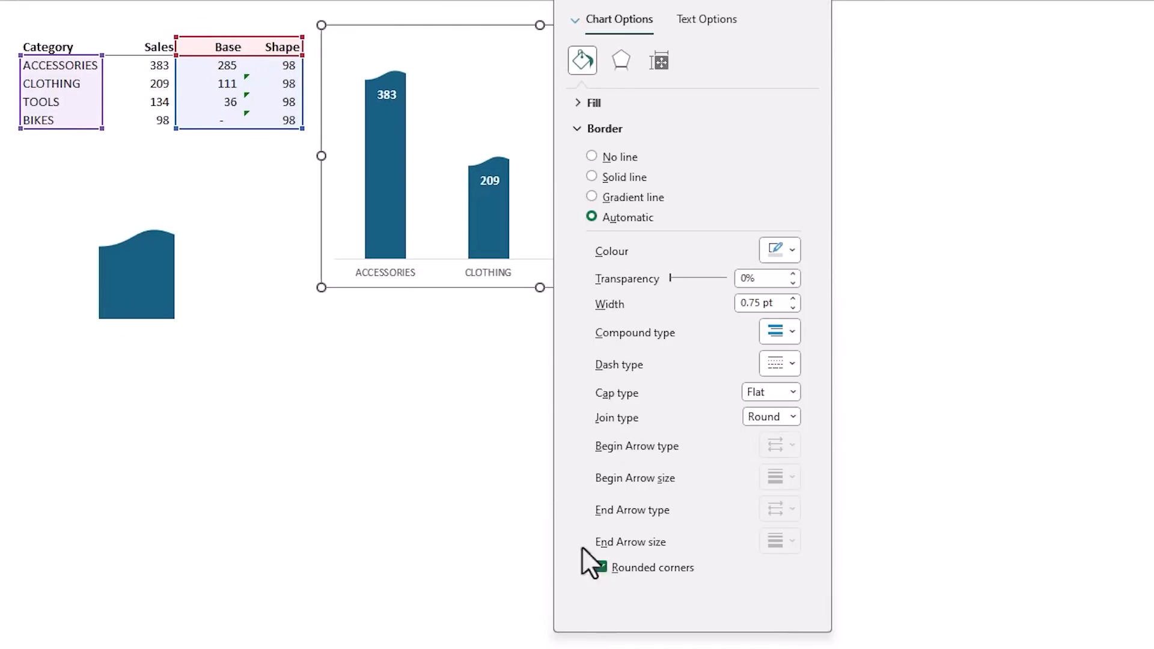
left_click(399, 394)
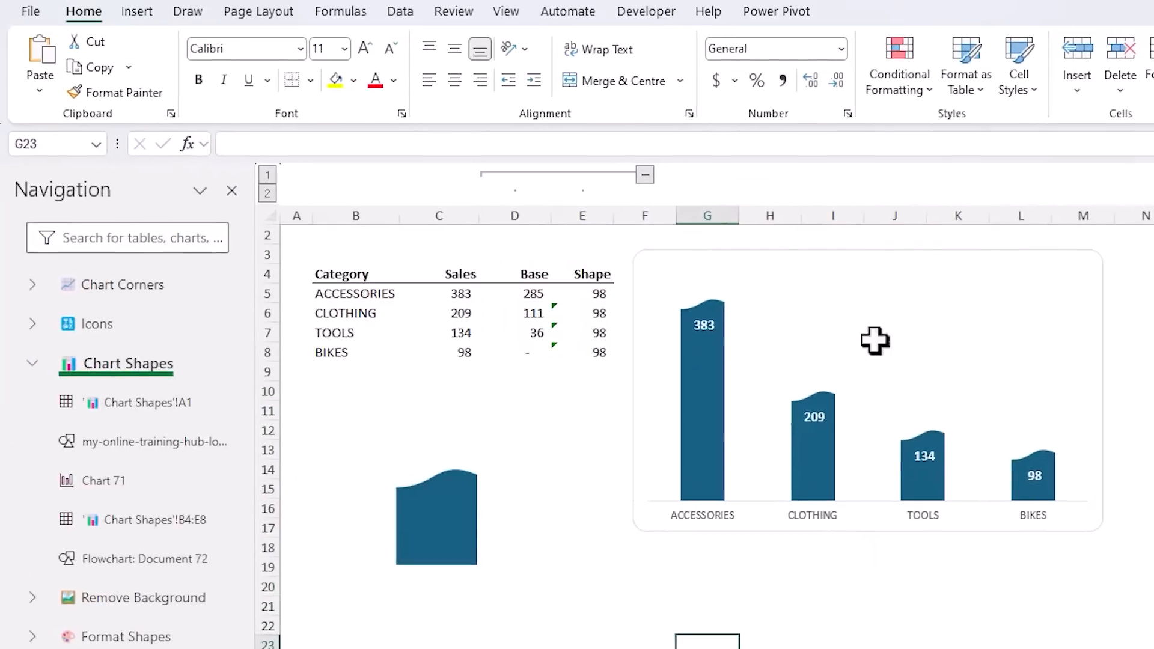
Draw a rectangle with rounded top corners beside the wavy shape and increase the rounding of its top
left_click(468, 530)
left_click(513, 506)
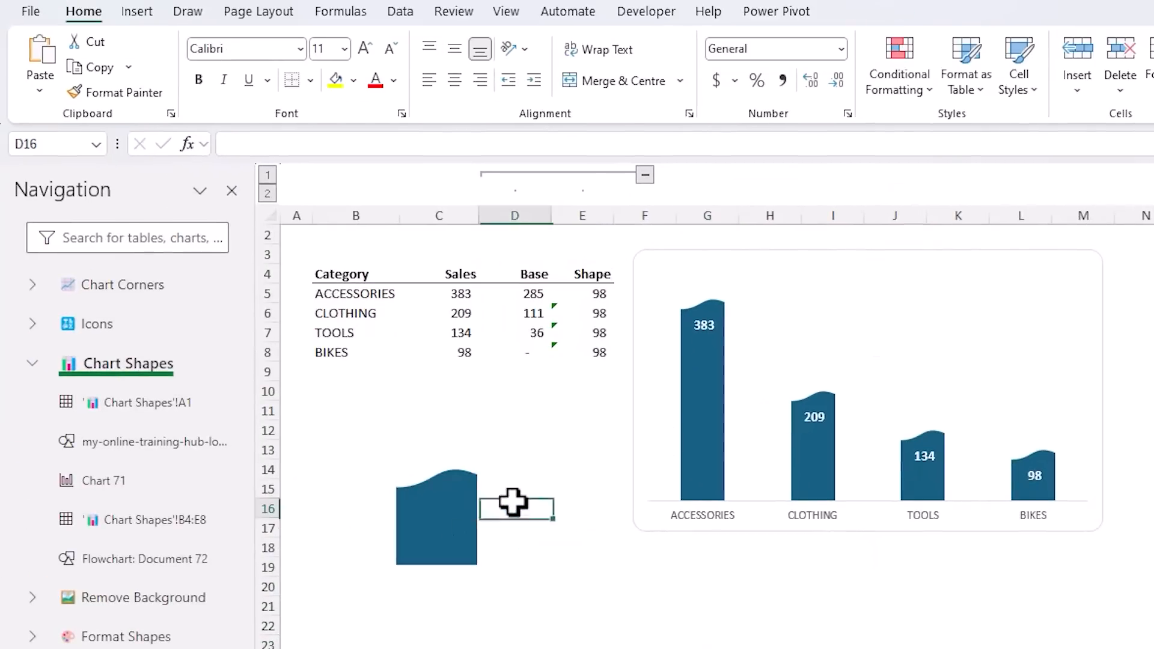
left_click(151, 15)
left_click(325, 92)
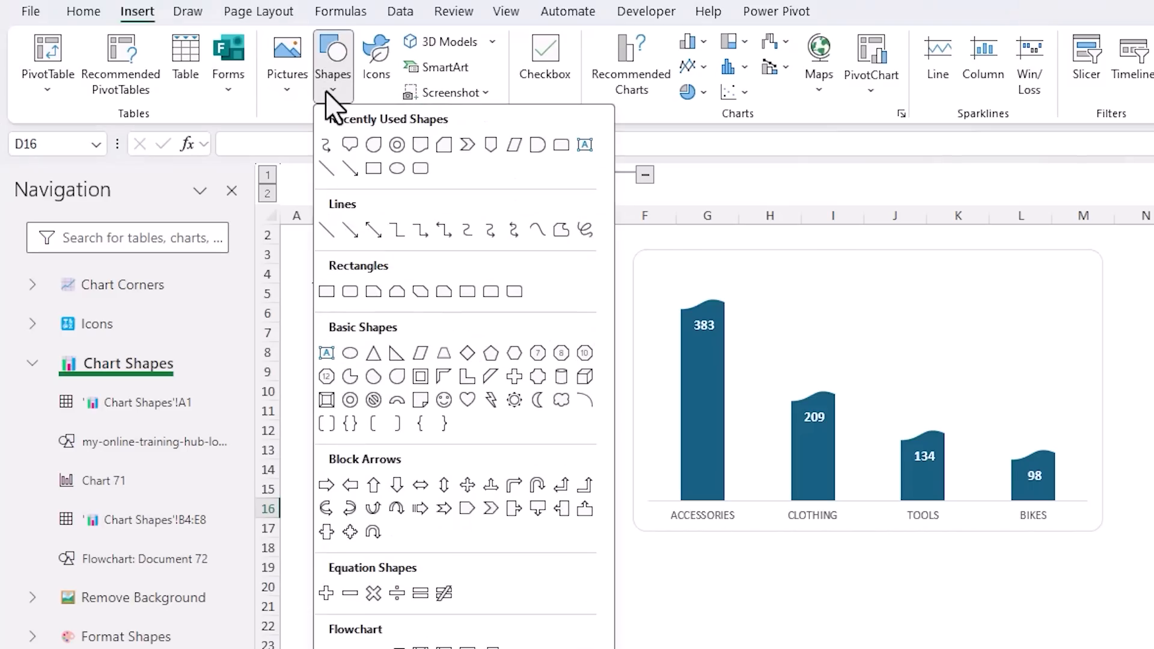
left_click(491, 293)
left_click_drag(520, 450, 594, 543)
left_click_drag(577, 449, 541, 449)
Look over the finished example charts and switch to the Remove Background worksheet
left_click(644, 648)
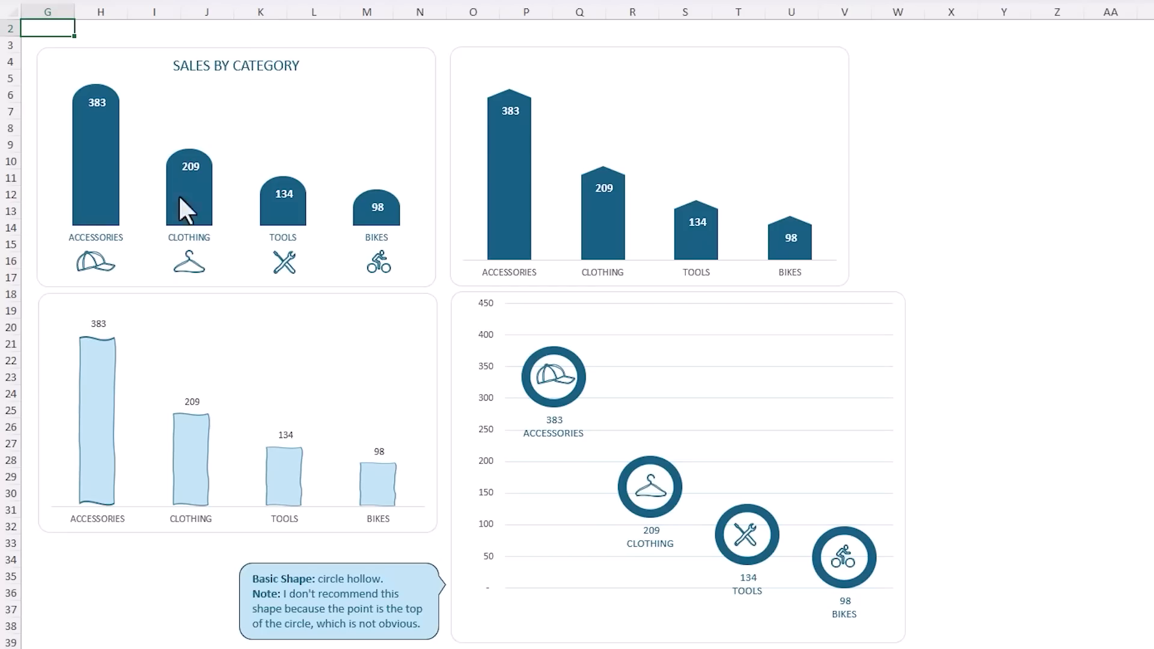
left_click(109, 423)
left_click(99, 575)
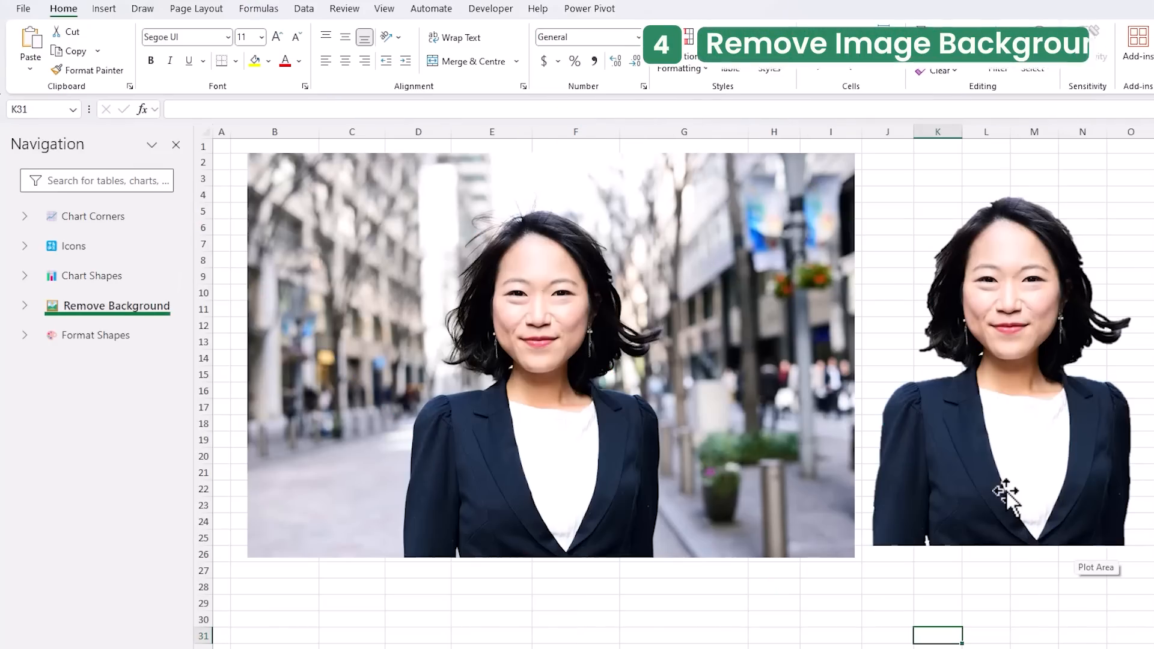
mouse_move(1005, 493)
left_mouse_down()
mouse_move(966, 458)
mouse_move(762, 467)
mouse_move(765, 481)
mouse_move(1003, 462)
mouse_move(1023, 490)
left_mouse_up()
Start background removal on the large portrait with the city street behind the woman
left_click(466, 416)
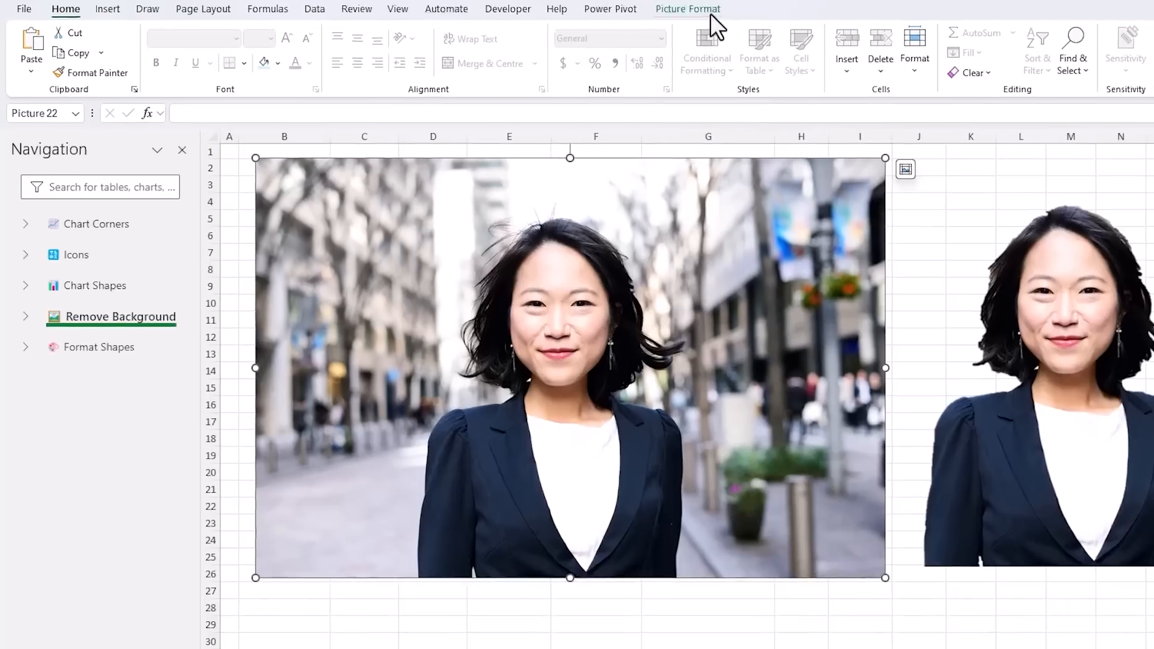
left_click(686, 15)
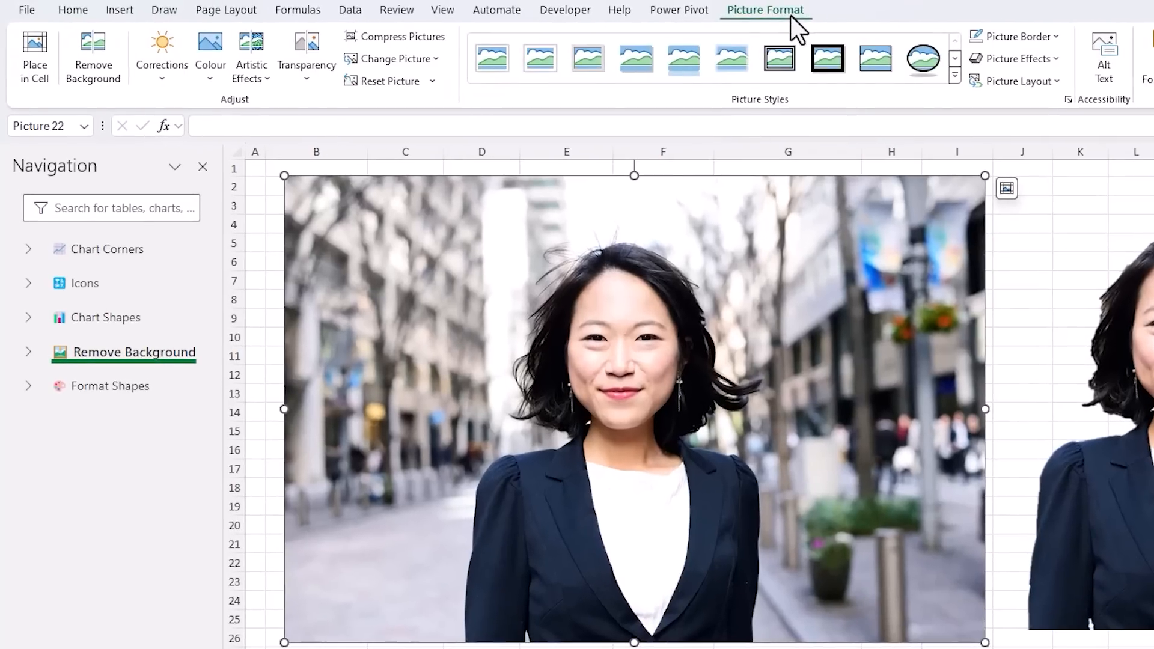
left_click(93, 85)
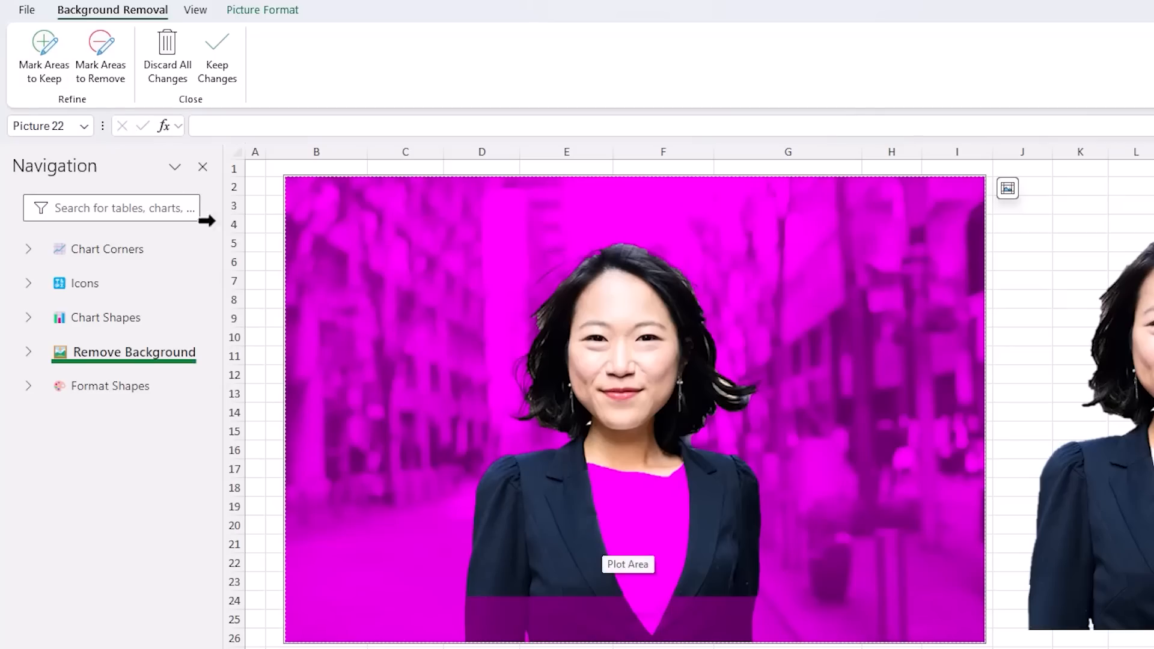
Mark the woman's white top as an area to keep in the background removal
left_click(35, 71)
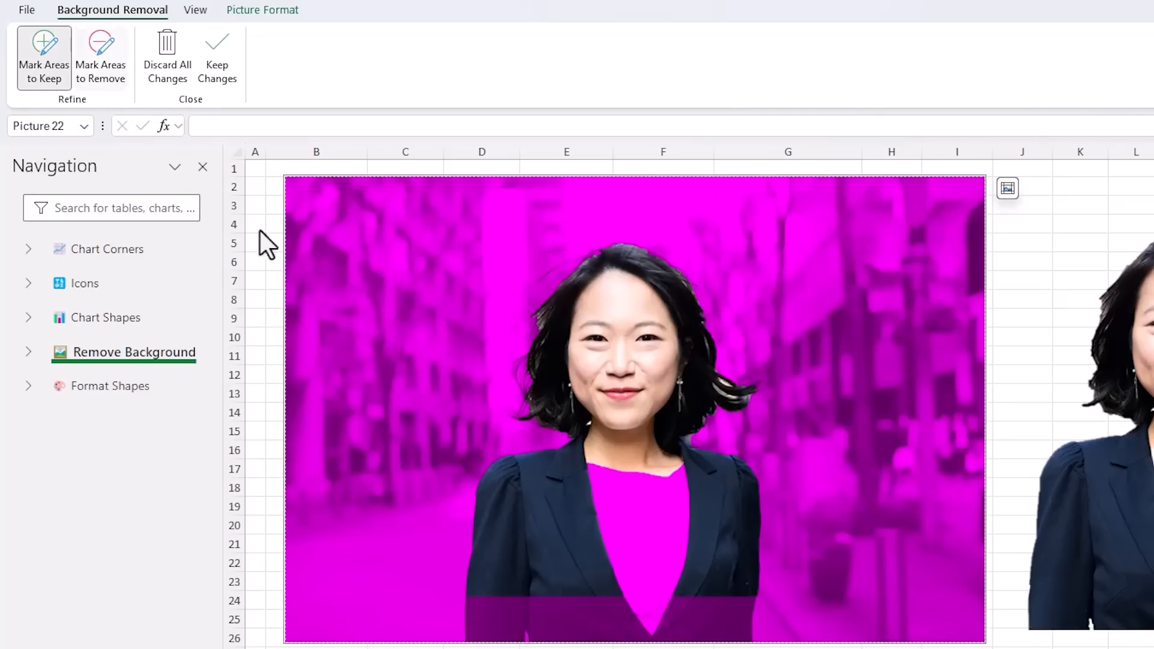
mouse_move(587, 460)
left_mouse_down()
mouse_move(671, 477)
mouse_move(684, 466)
mouse_move(691, 560)
mouse_move(653, 636)
mouse_move(603, 535)
mouse_move(590, 461)
left_mouse_up()
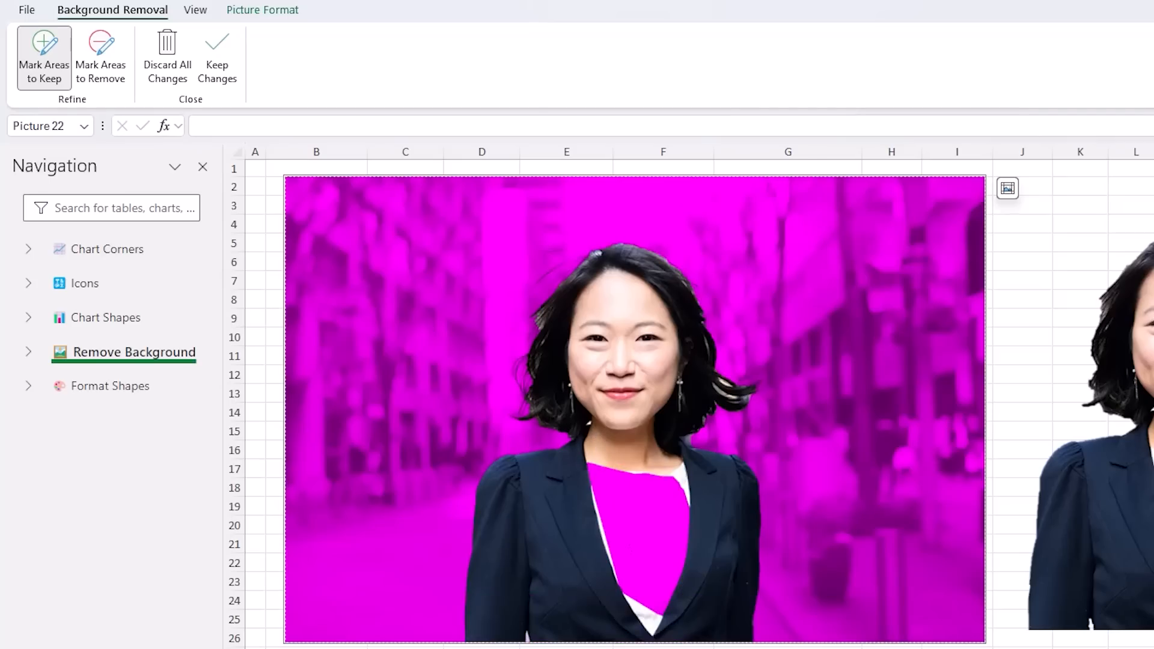
mouse_move(584, 464)
left_mouse_down()
mouse_move(674, 481)
mouse_move(689, 508)
mouse_move(664, 614)
mouse_move(627, 594)
mouse_move(584, 464)
left_mouse_up()
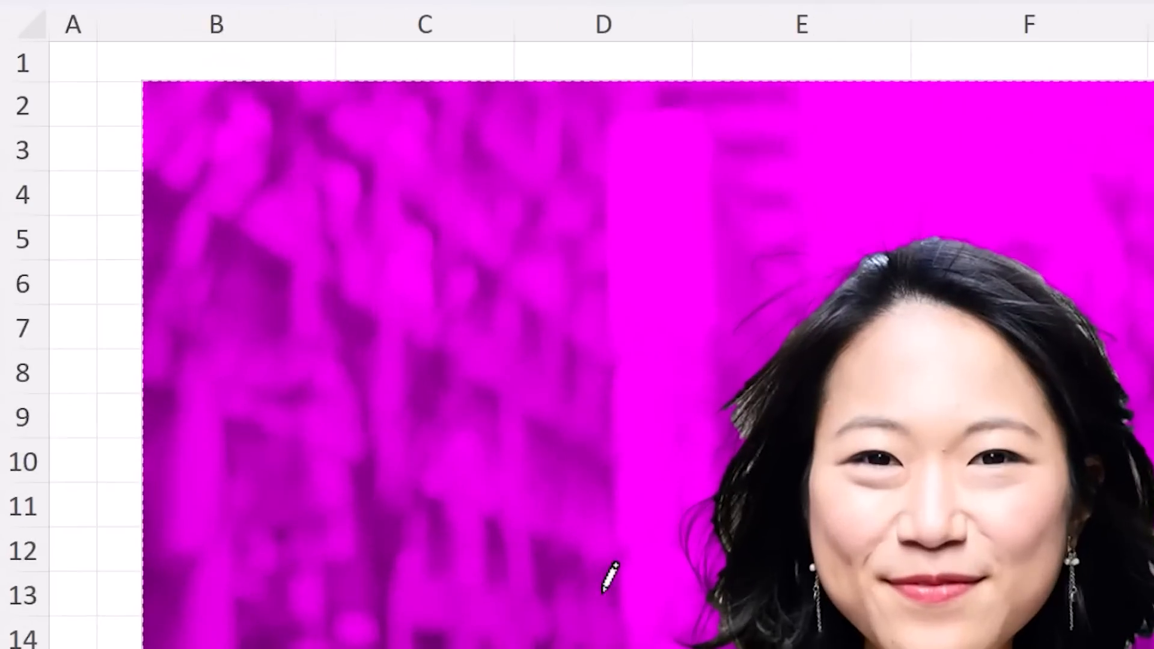
Mark the patch of background showing through the woman's windblown hair as an area to remove
scroll(752, 511, "right", 6)
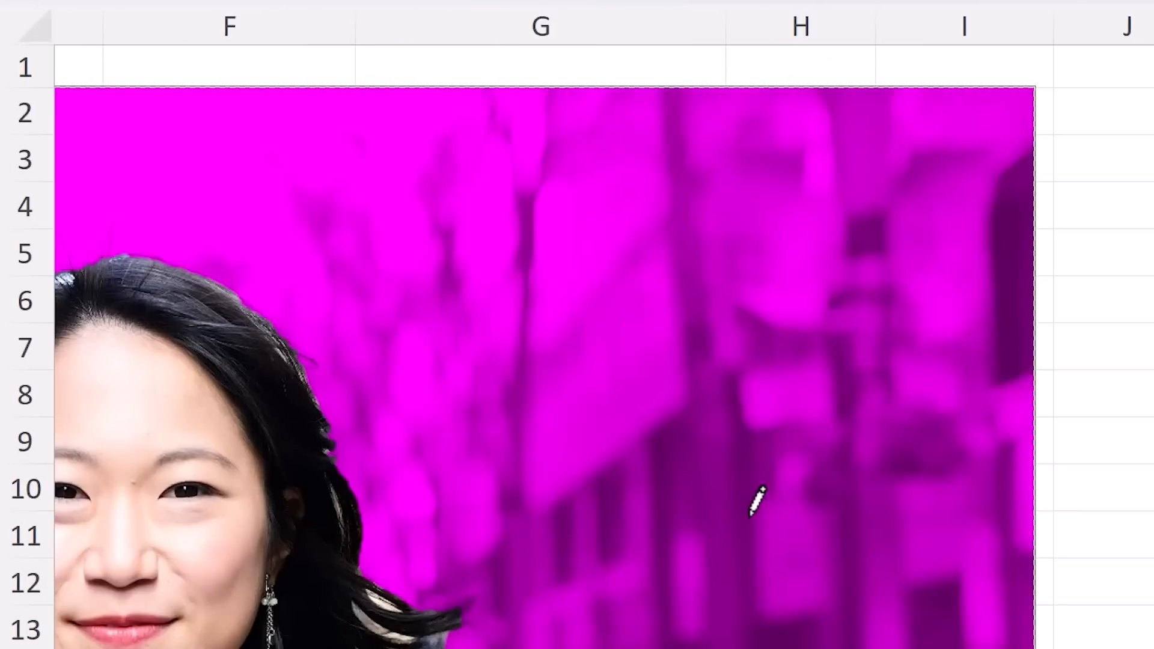
scroll(464, 428, "down", 1)
scroll(471, 414, "down", 2)
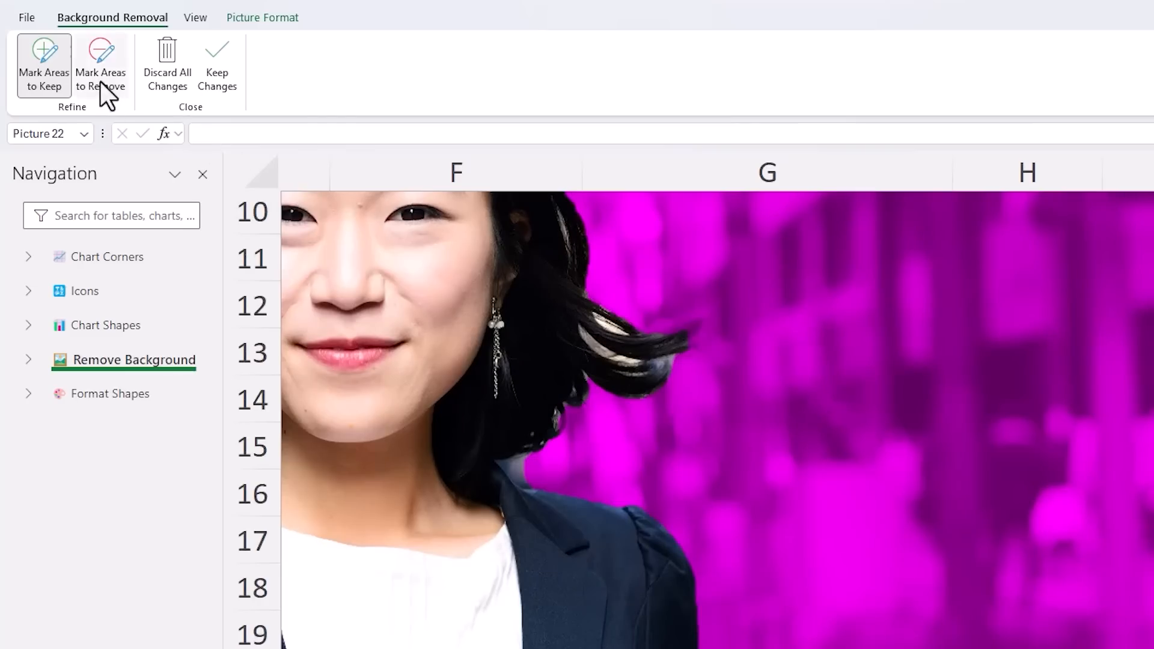
left_click(100, 81)
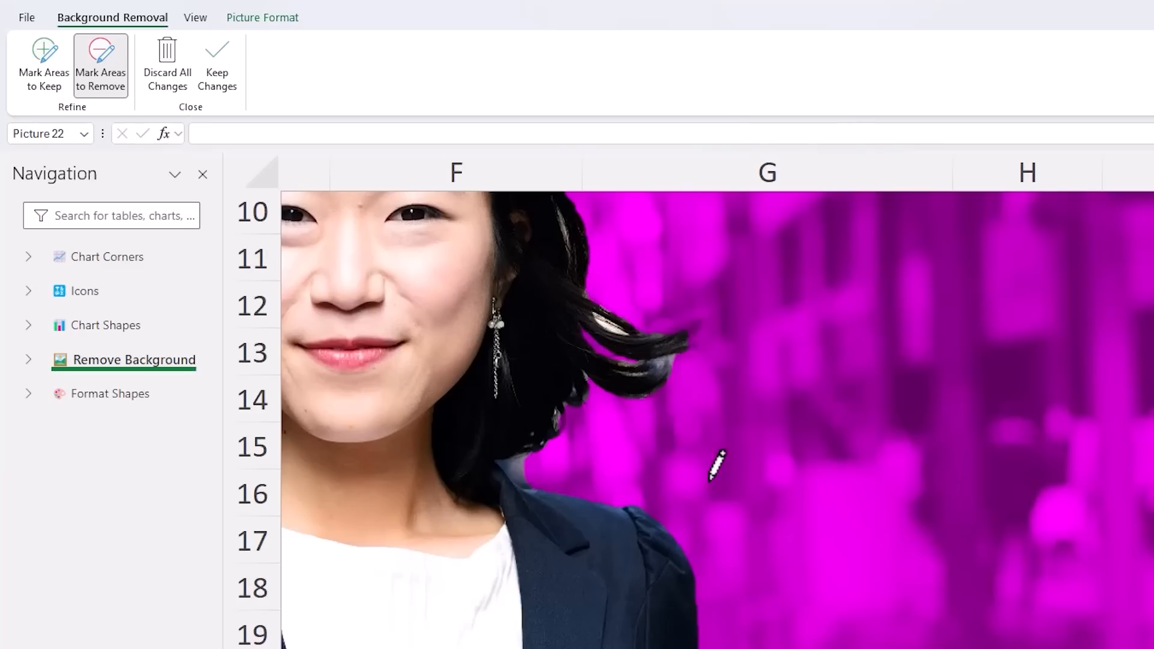
left_click(609, 327)
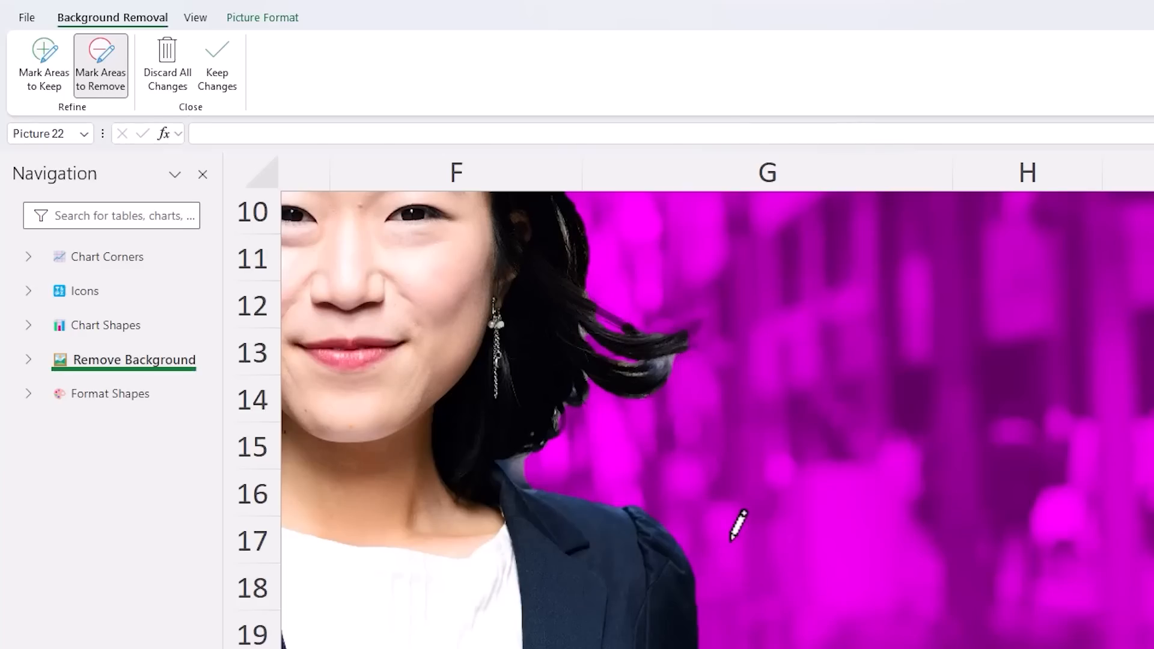
Mark the windblown strands of hair as an area to keep and keep the background removal changes
left_click(47, 70)
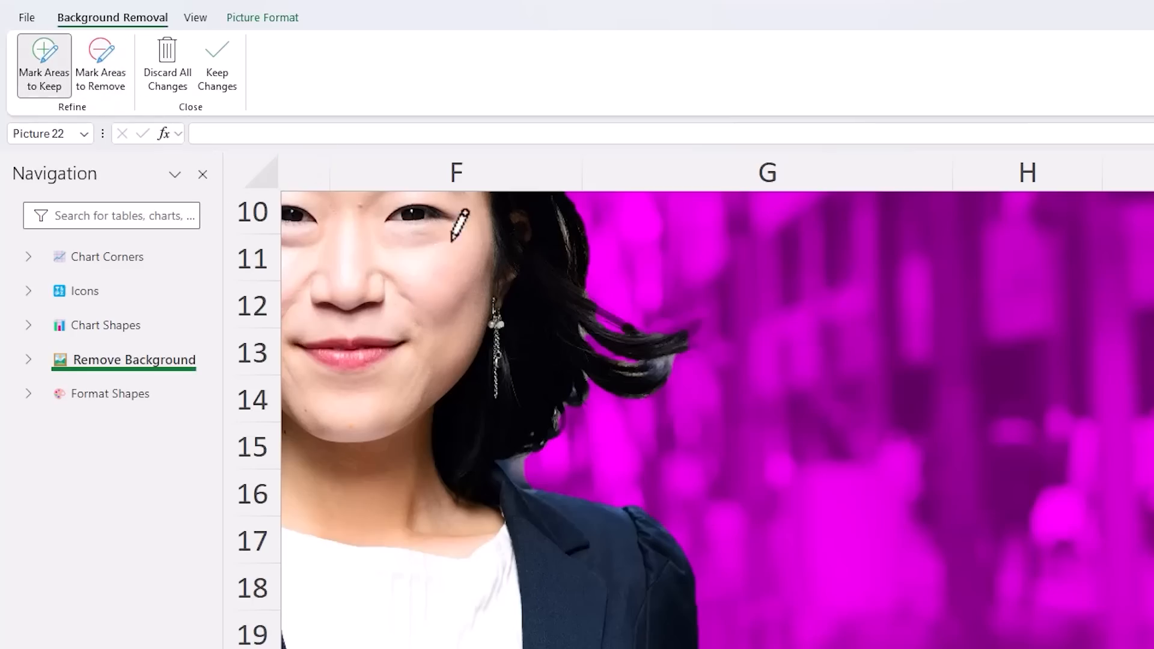
left_click(610, 315)
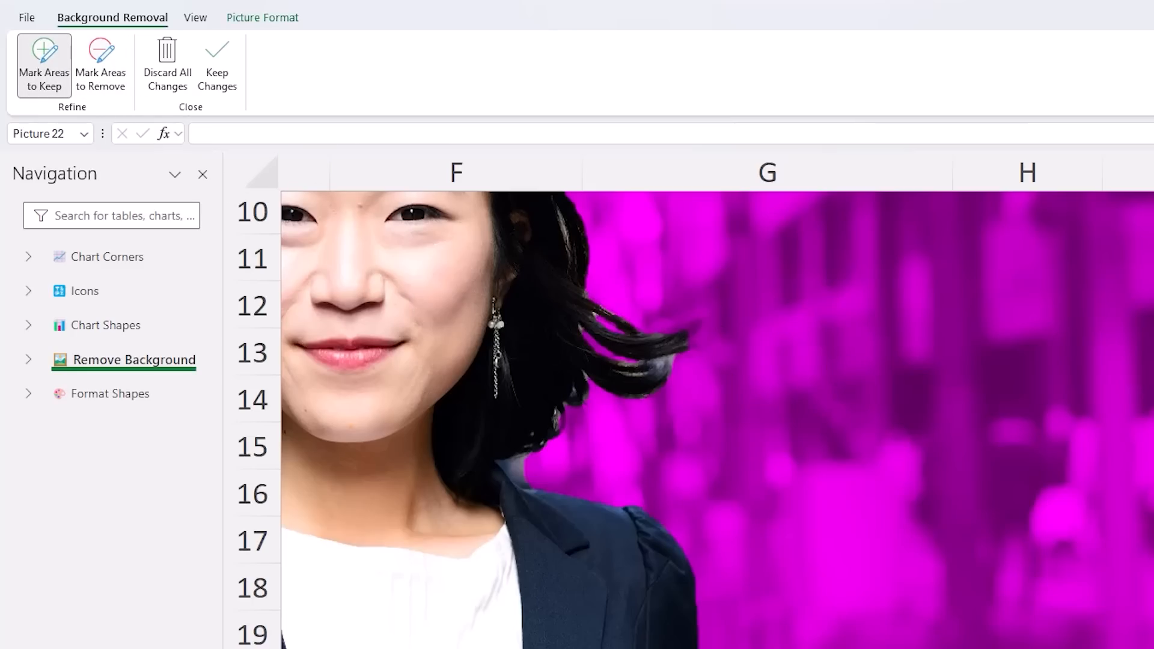
scroll(637, 231, "down", 5)
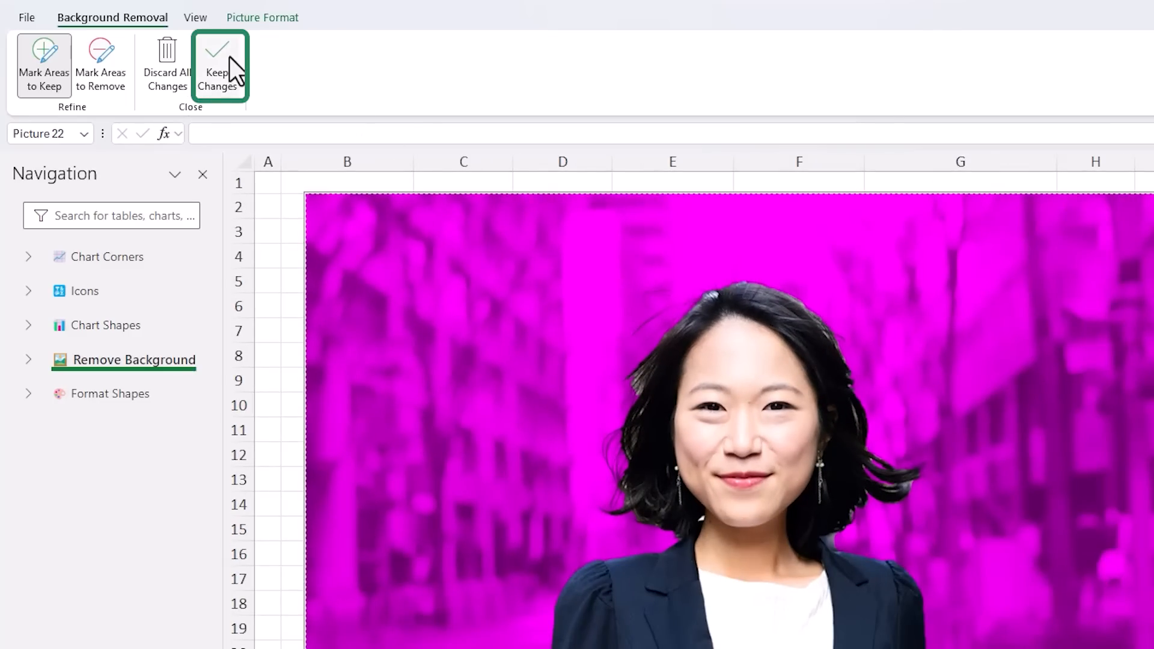
left_click(230, 57)
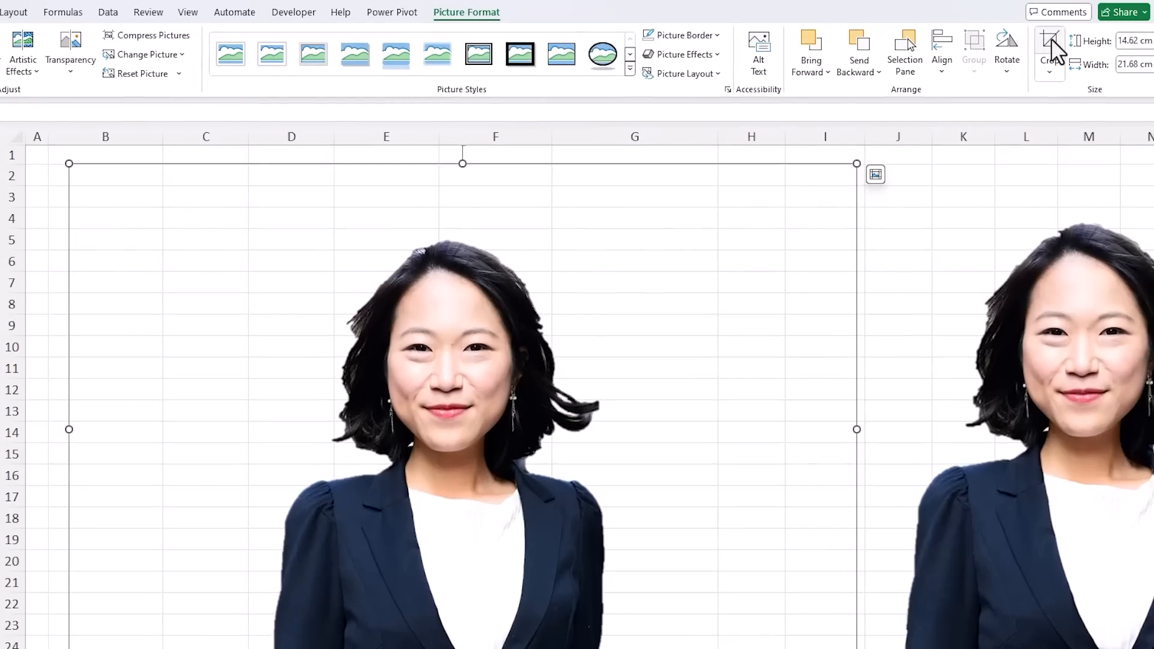
Crop the empty space around the woman to about 10.1 by 12.7 cm and move the picture up and to the left
left_click(1050, 41)
left_click_drag(851, 172, 633, 225)
left_click_drag(74, 232, 265, 235)
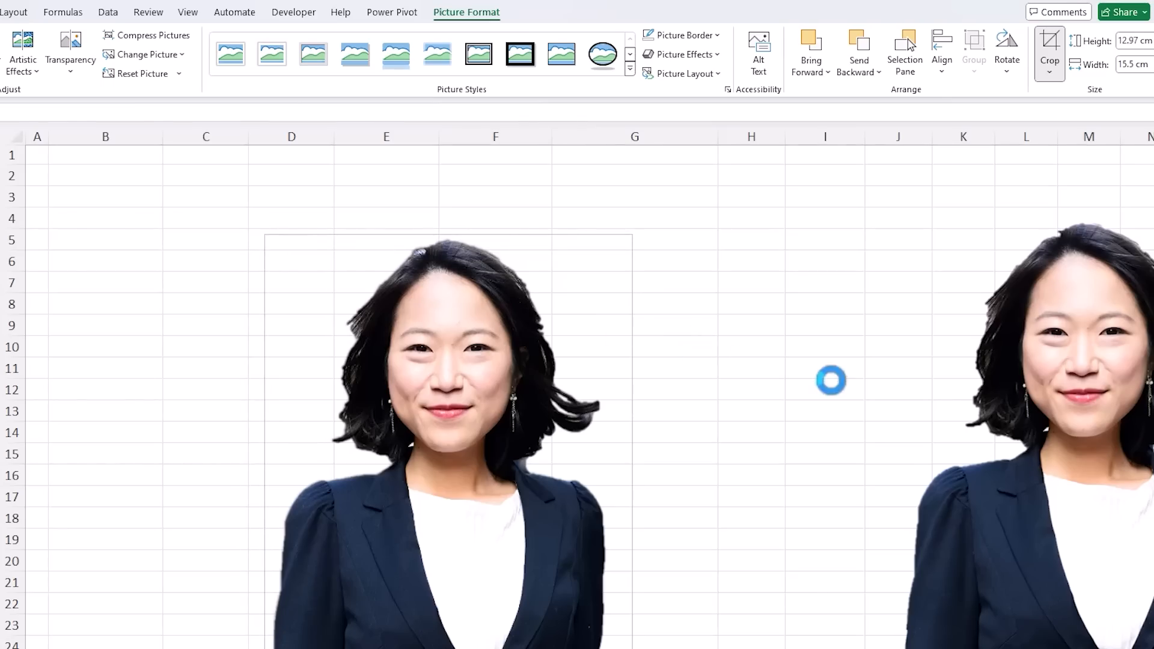
left_click(906, 352)
left_click_drag(478, 493, 357, 435)
left_click(357, 435)
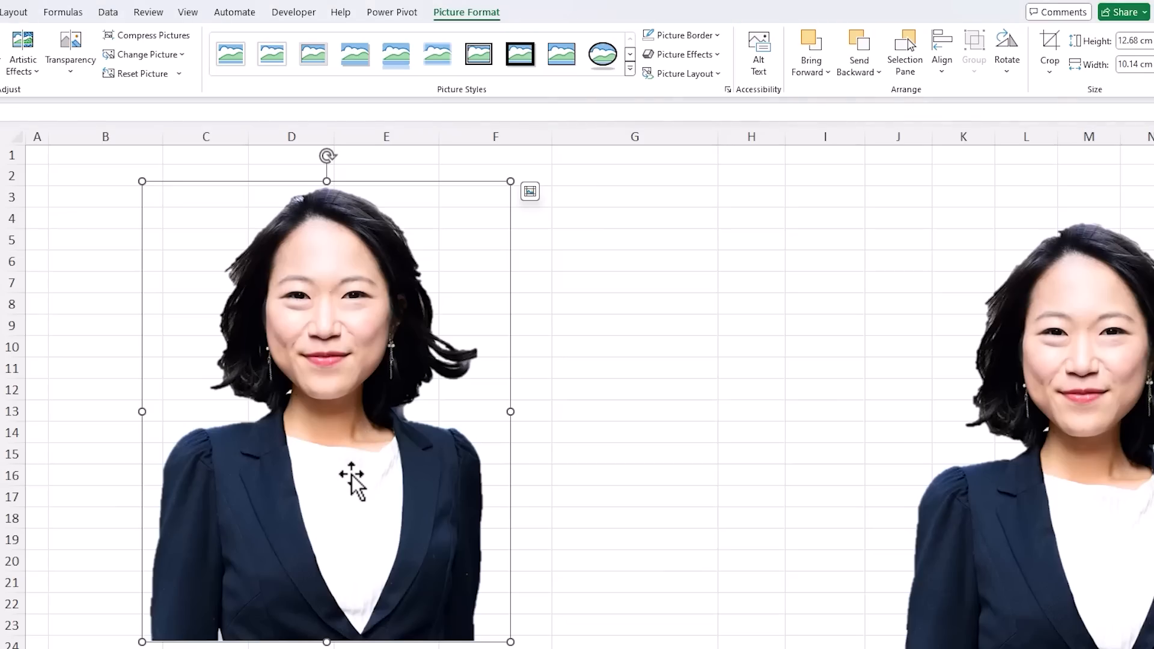
right_click(335, 448)
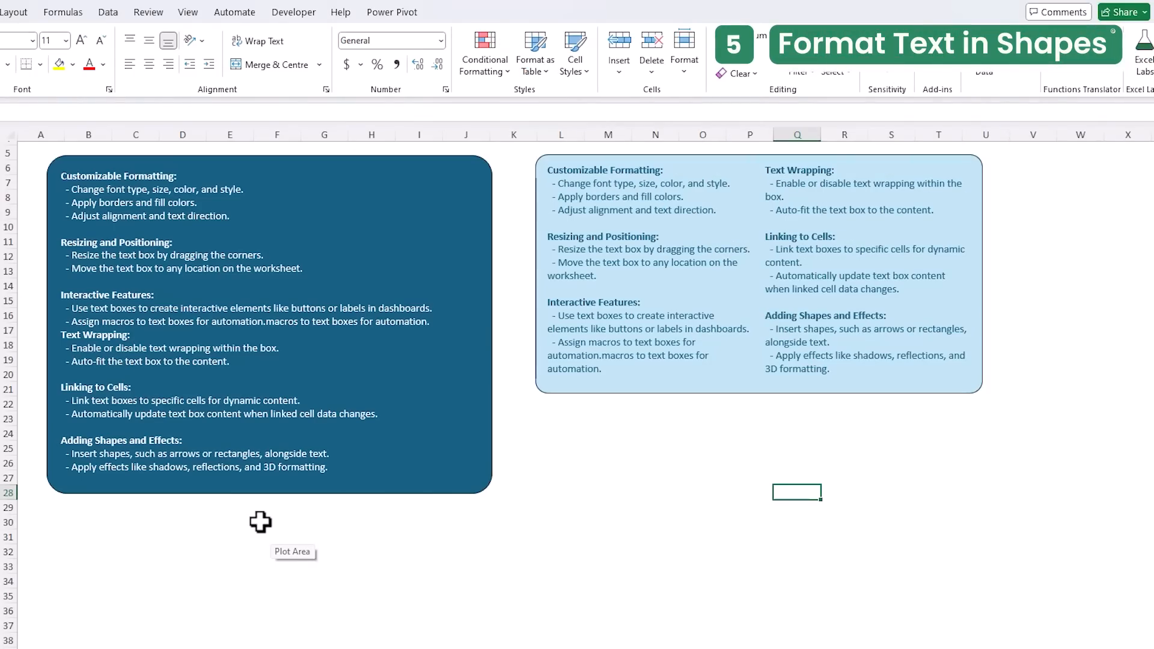
Nudge the dark blue text shape slightly to the left and select the text in the two-column light blue shape
left_click(380, 361)
mouse_move(352, 157)
left_mouse_down()
mouse_move(330, 219)
mouse_move(343, 163)
left_mouse_up()
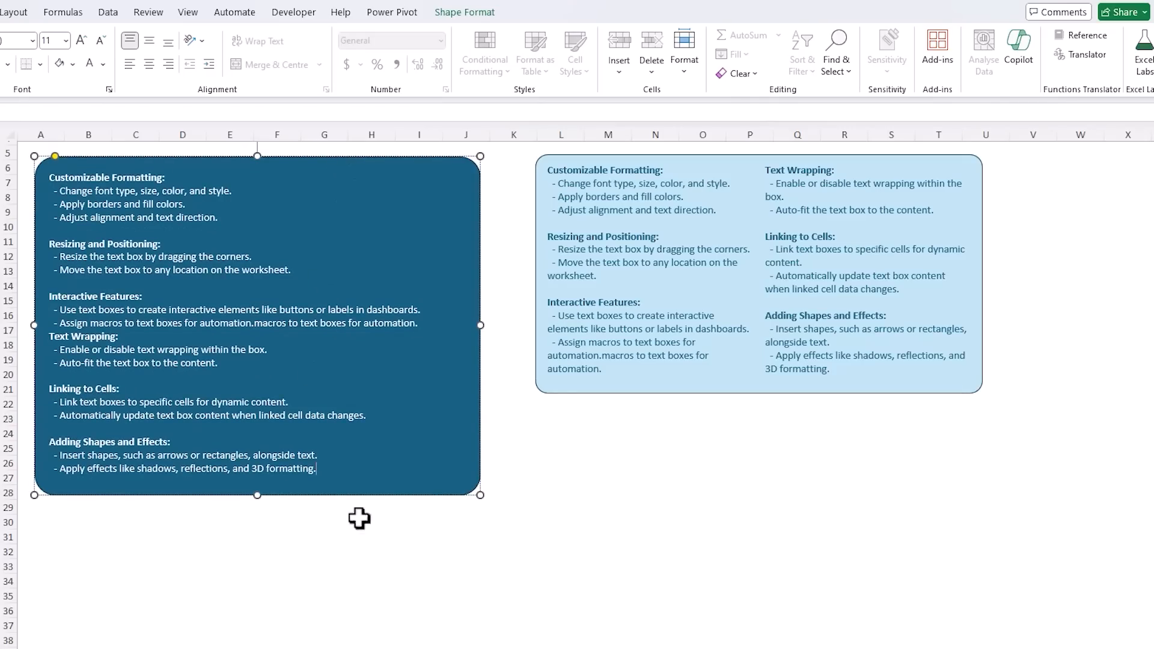
double_click(752, 353)
left_click_drag(846, 363, 567, 161)
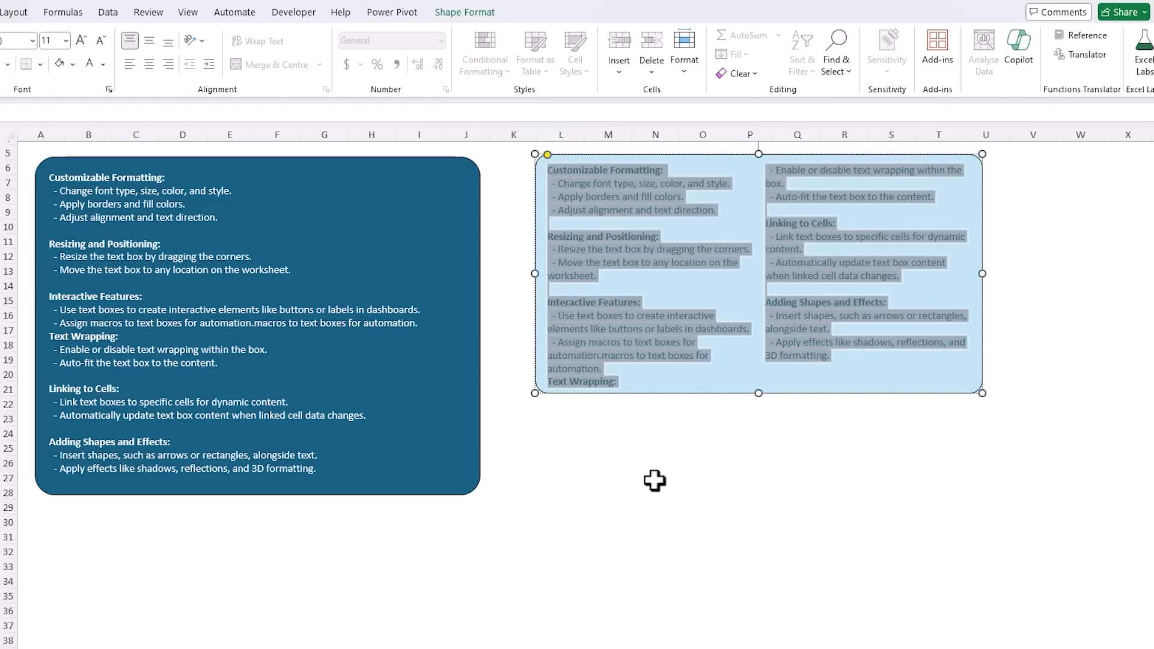
Lay out the dark blue shape's text in 2 columns with 0.4 cm spacing
left_click(435, 436)
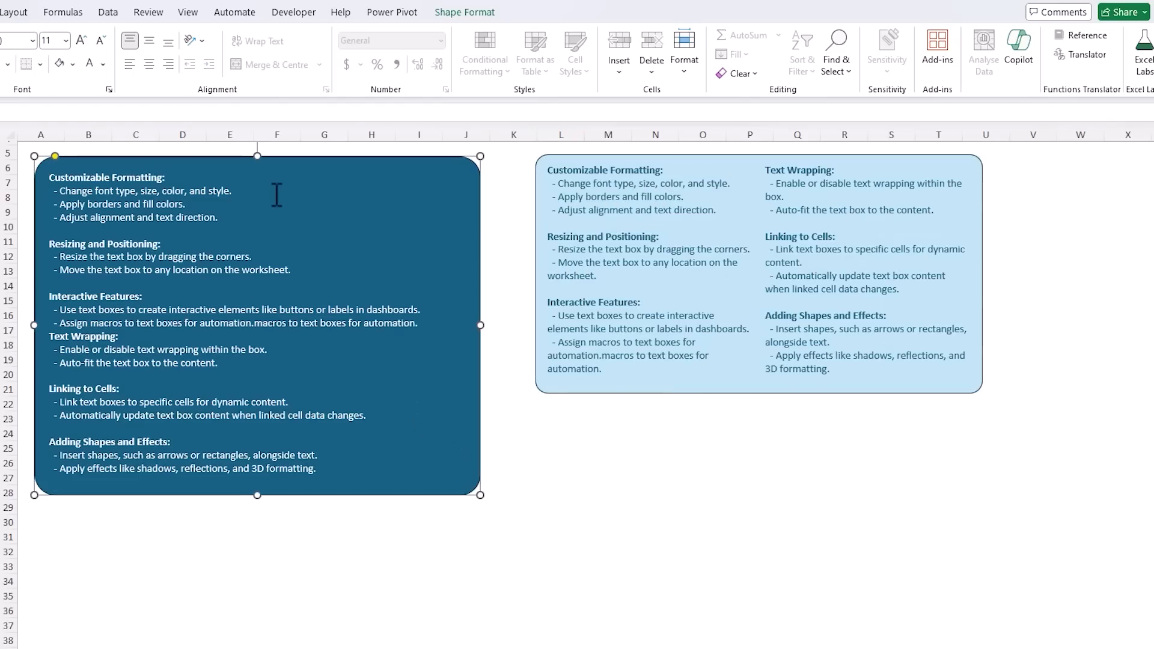
key("ctrl+1")
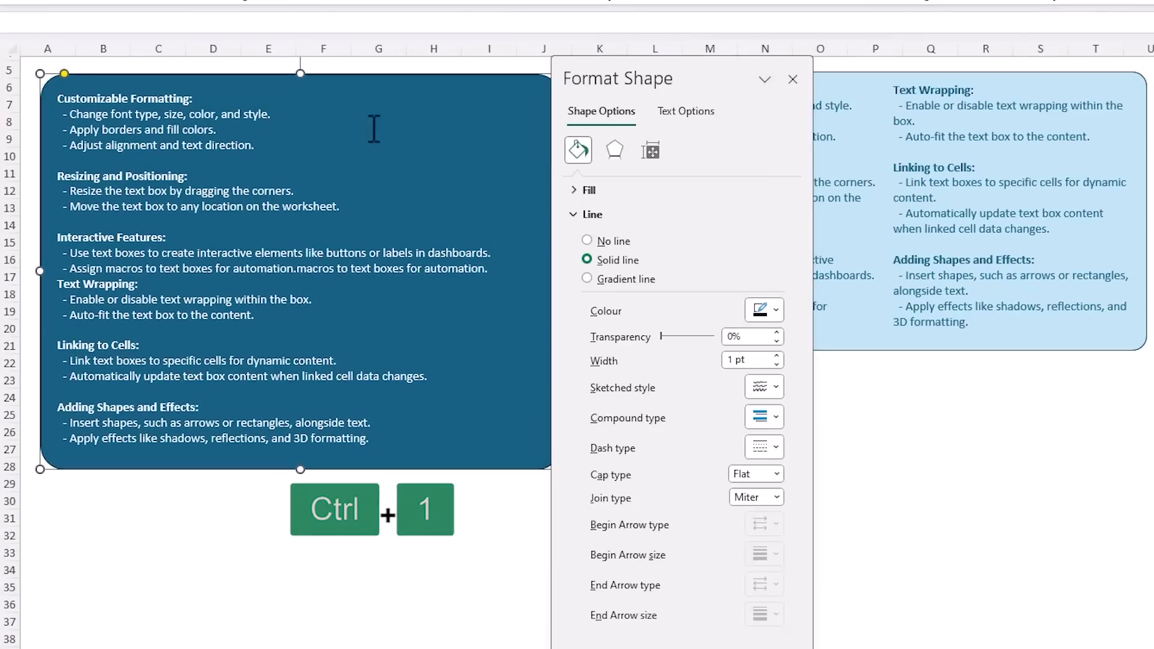
left_click(648, 161)
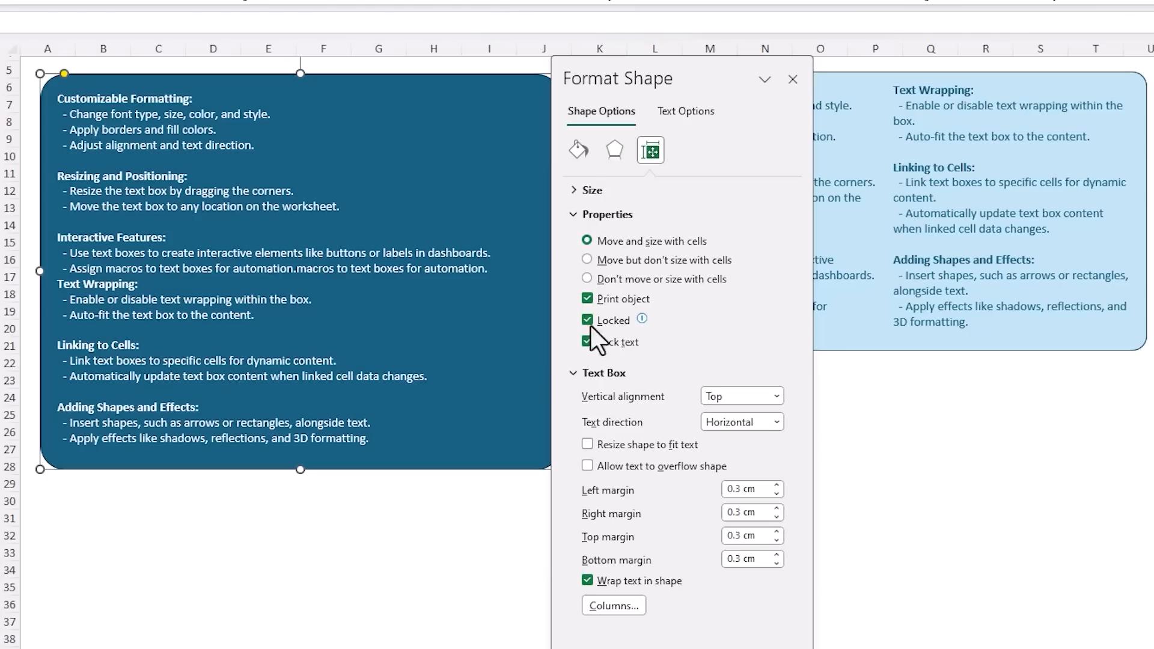
left_click(595, 608)
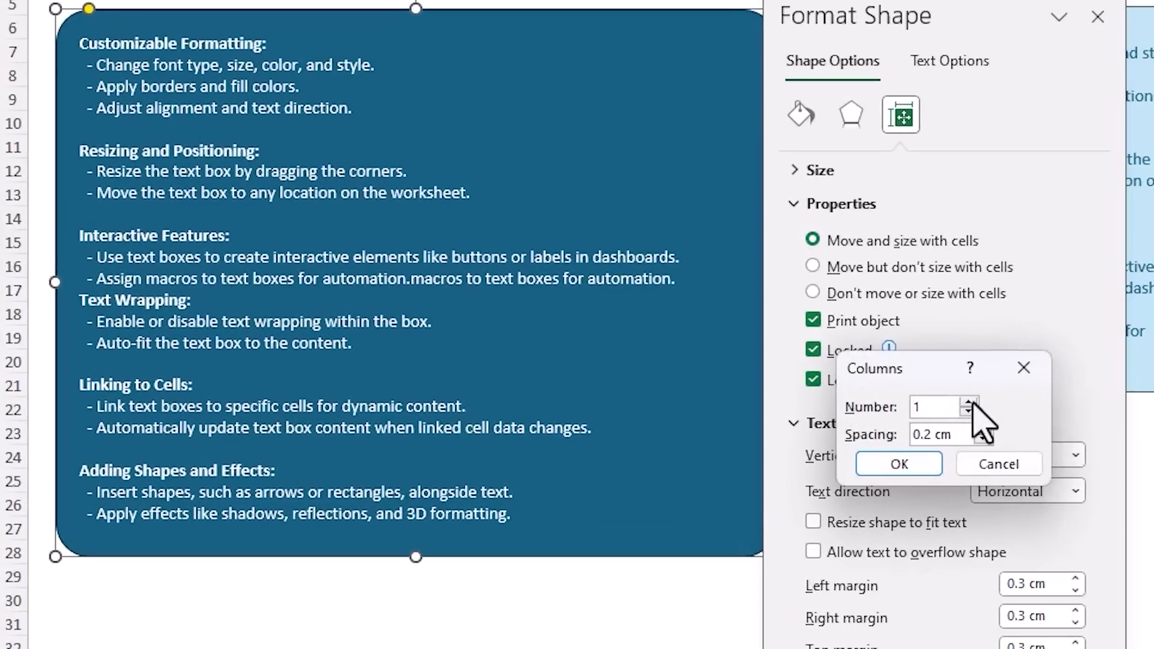
left_click(967, 401)
left_click(982, 431)
left_click(983, 430)
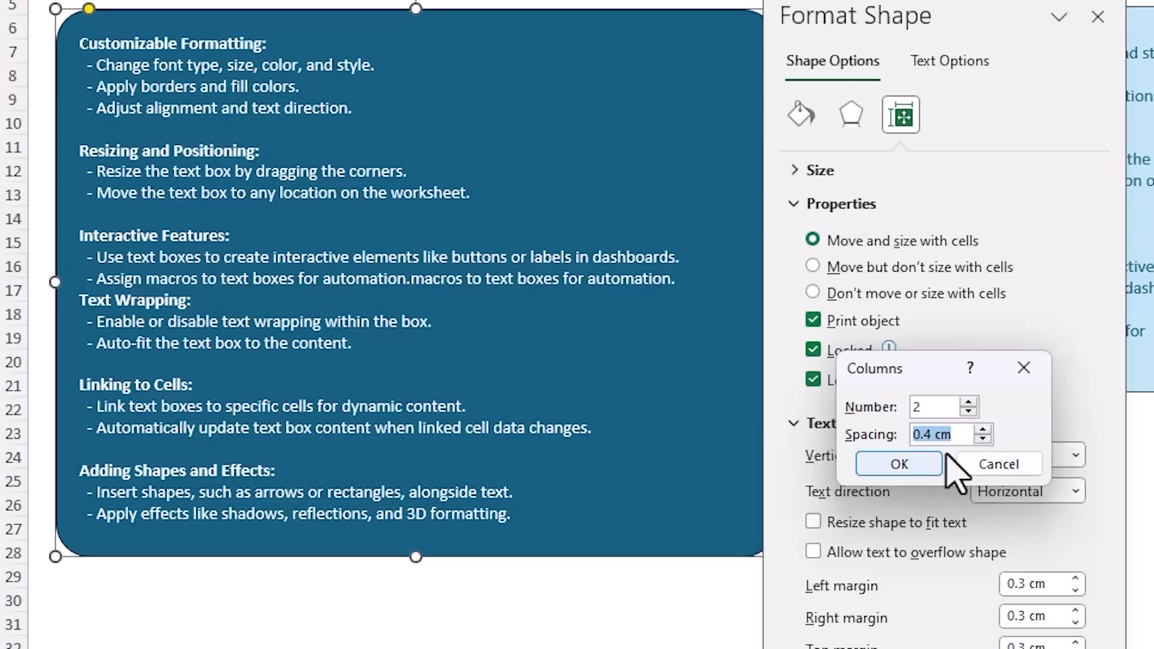
left_click(920, 470)
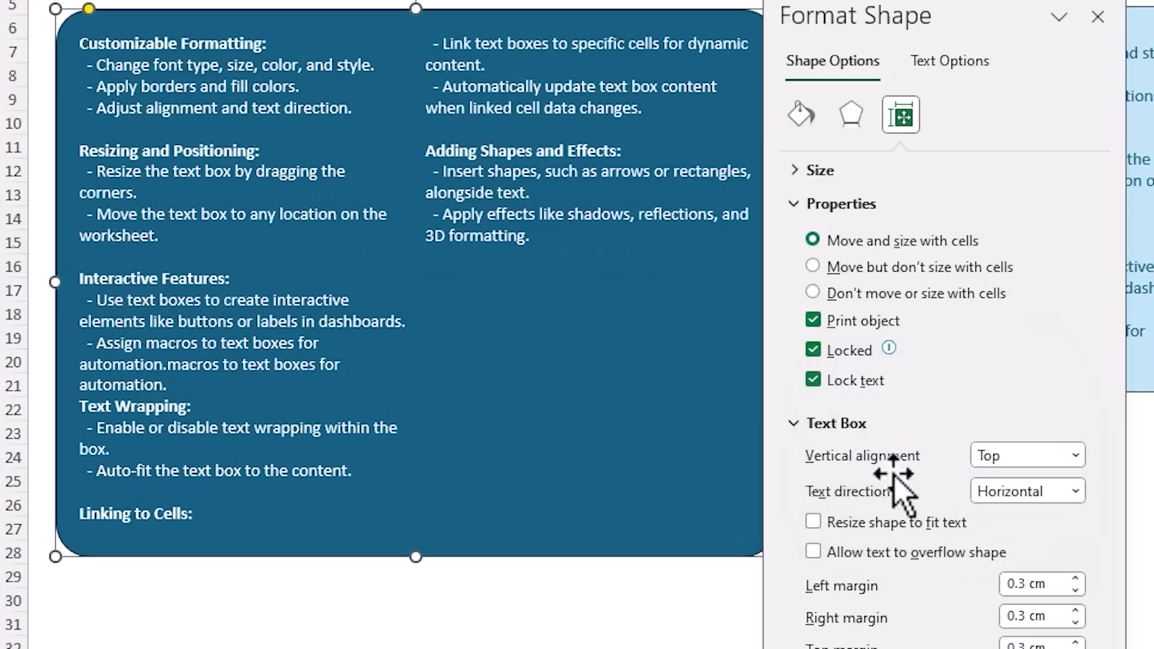
Shorten the dark blue shape to end at row 21 and set its left text margin to 0.2 cm
left_click_drag(416, 557, 417, 438)
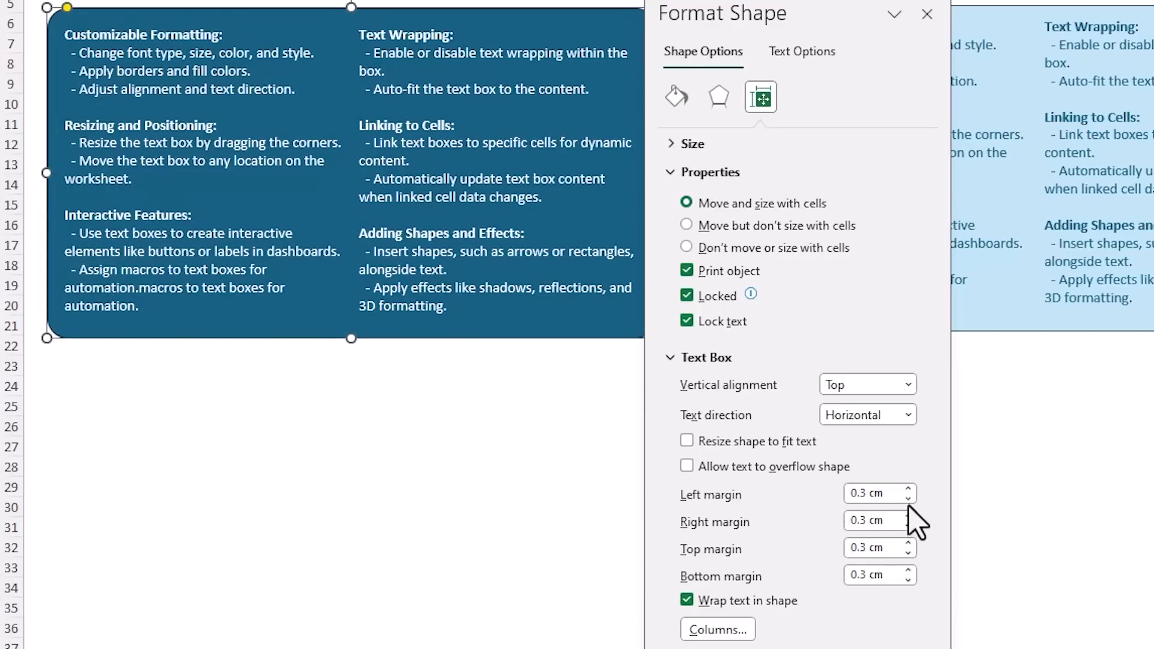
left_click(907, 498)
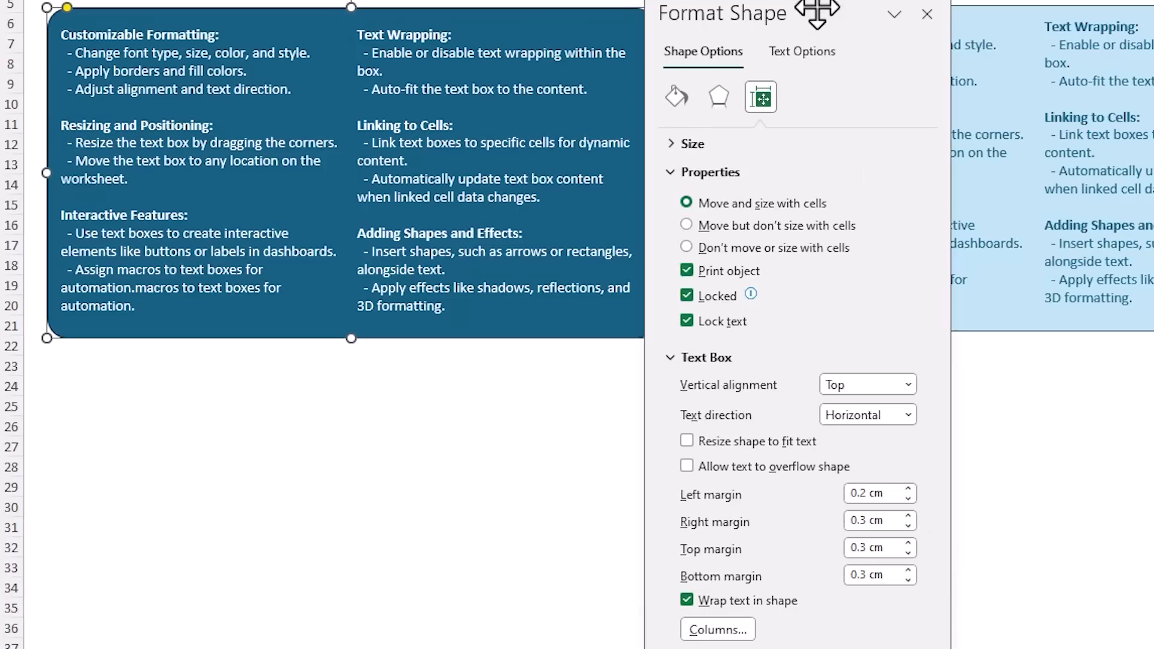
left_click_drag(811, 10, 865, 14)
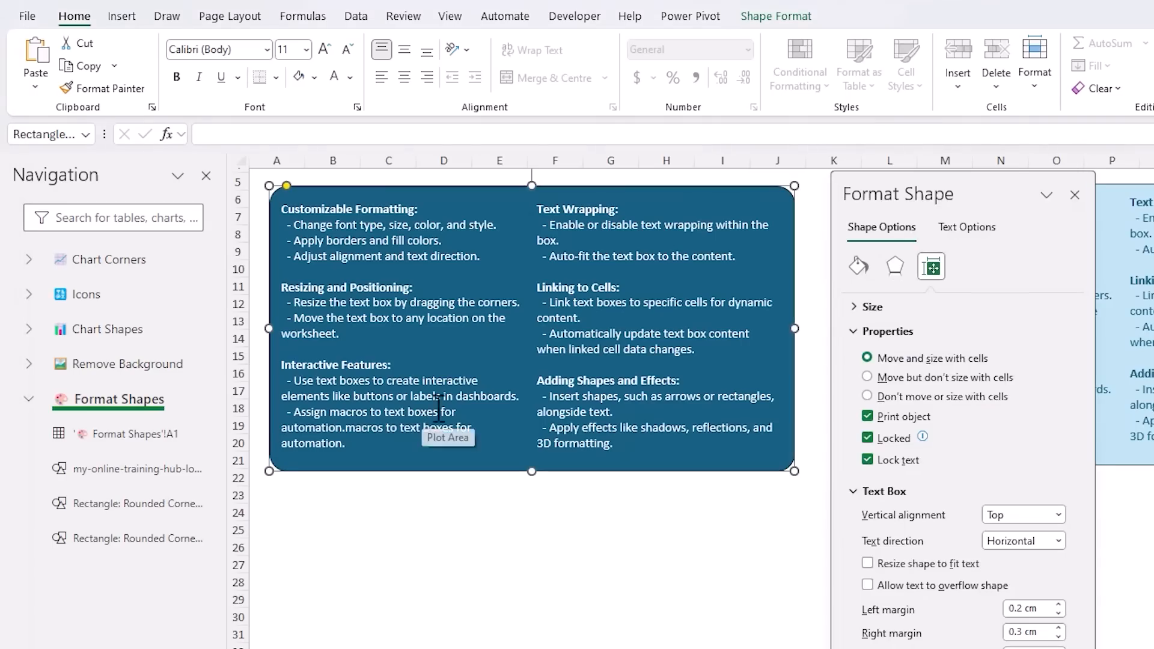
Give the two-column dark shape a light blue theme fill and a dark blue text fill
left_click(764, 16)
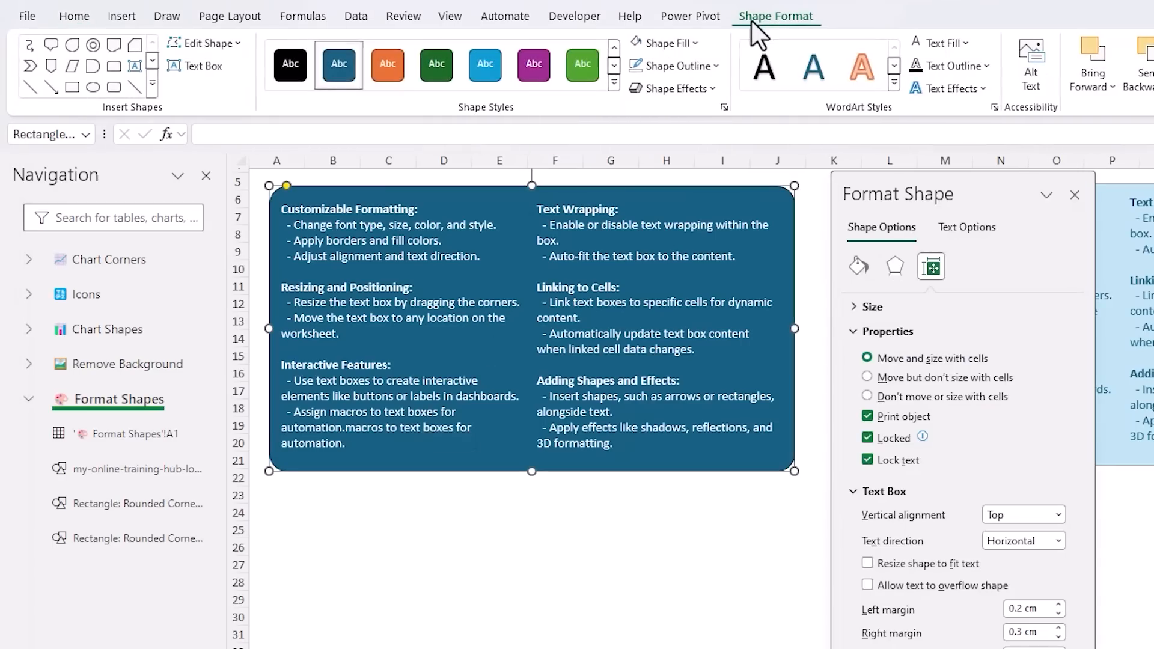
left_click(687, 43)
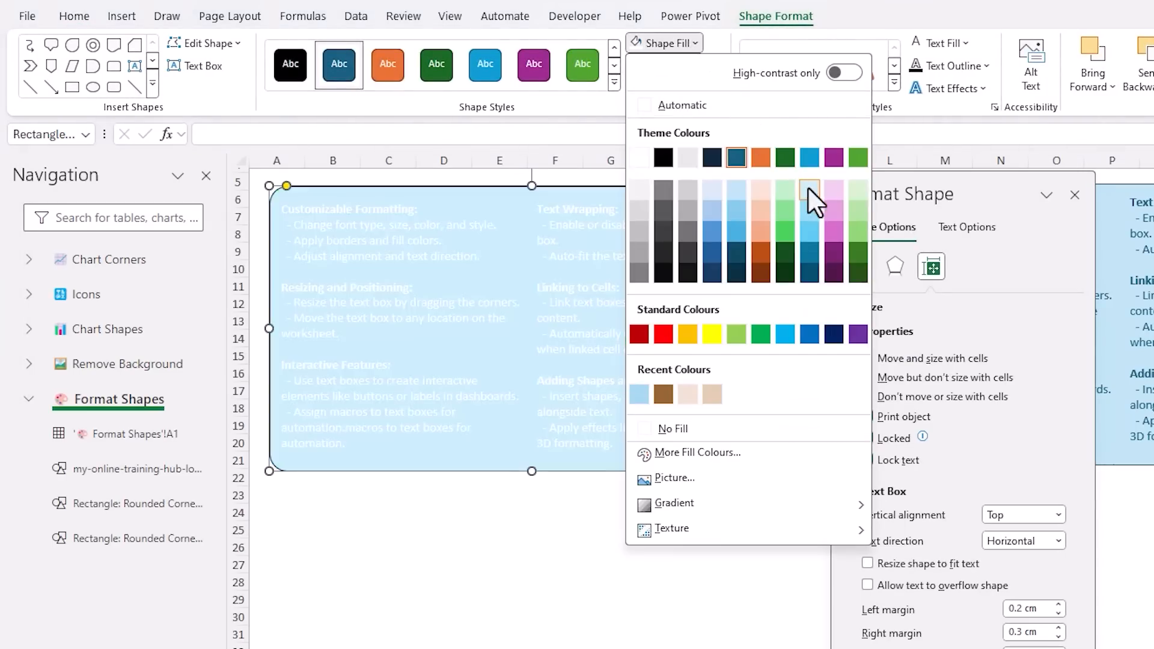
left_click(809, 189)
left_click(969, 45)
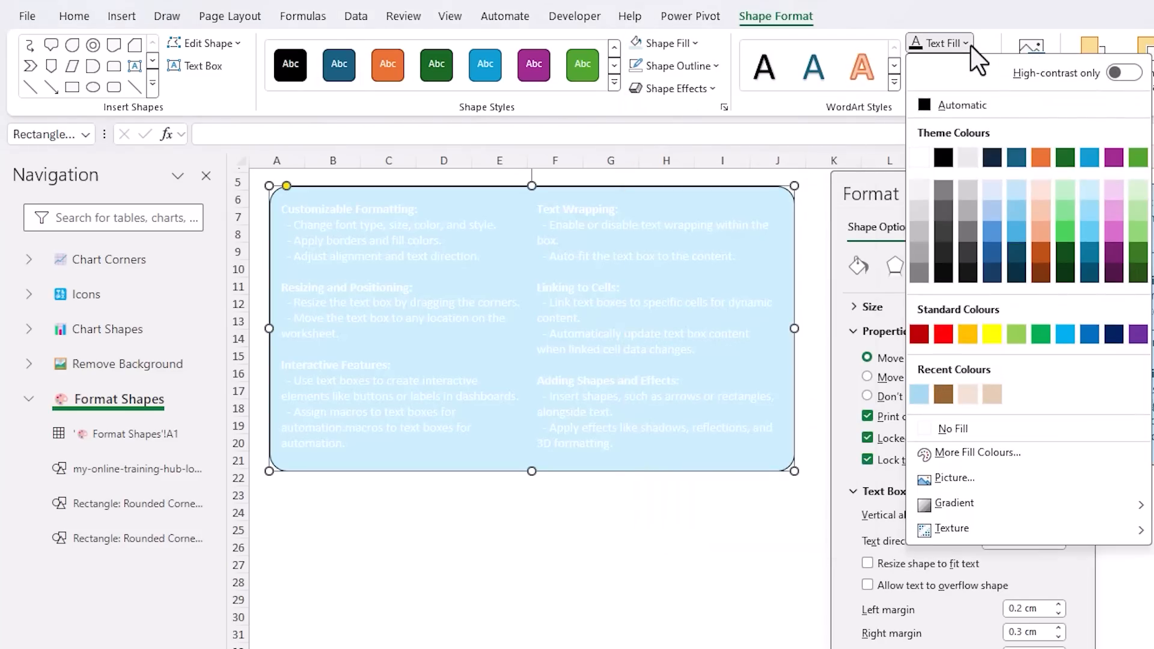
left_click(998, 106)
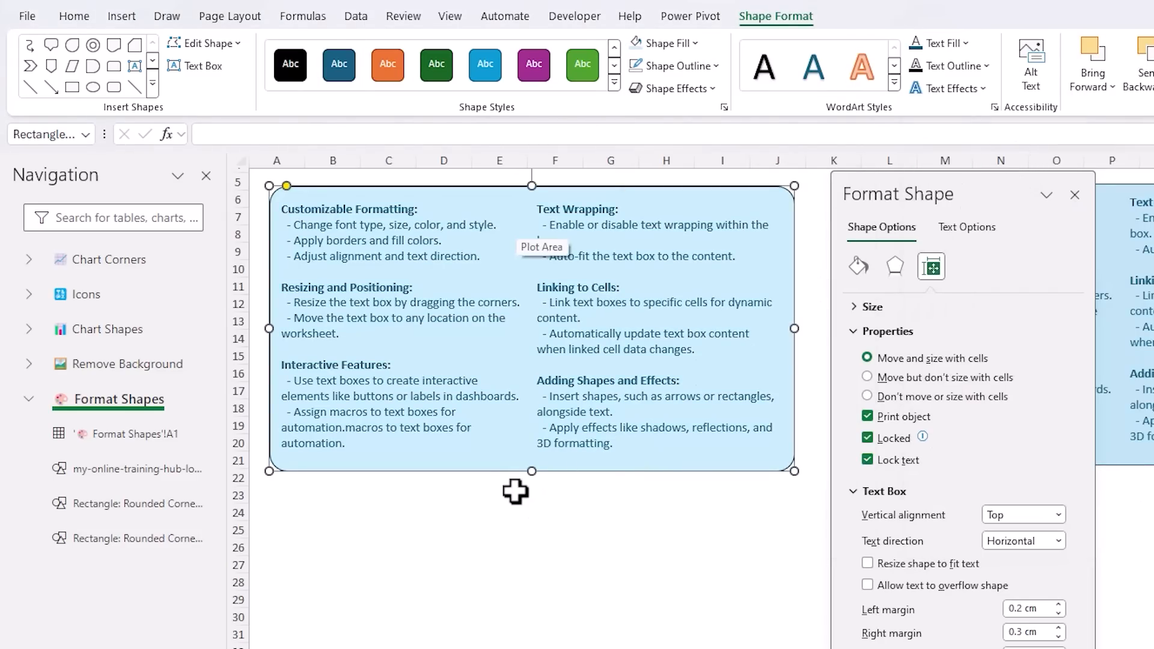
Draw a plain rectangle with the default formatting across rows 24 to 29 below the text shape, and delete it
left_click(312, 508)
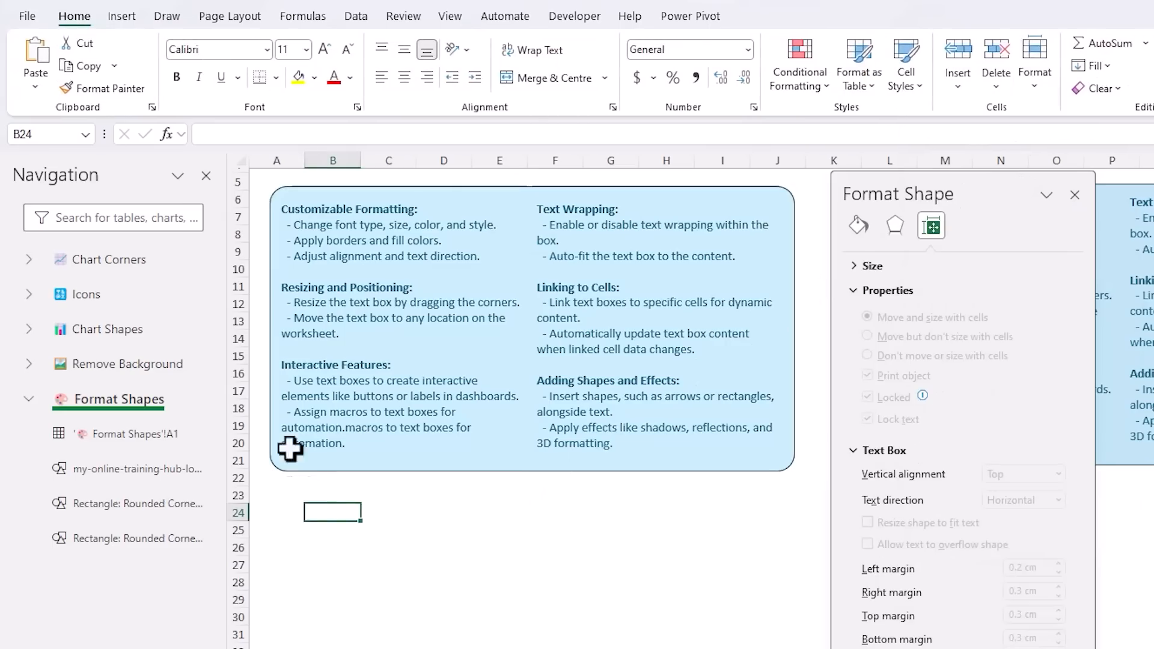
left_click(122, 18)
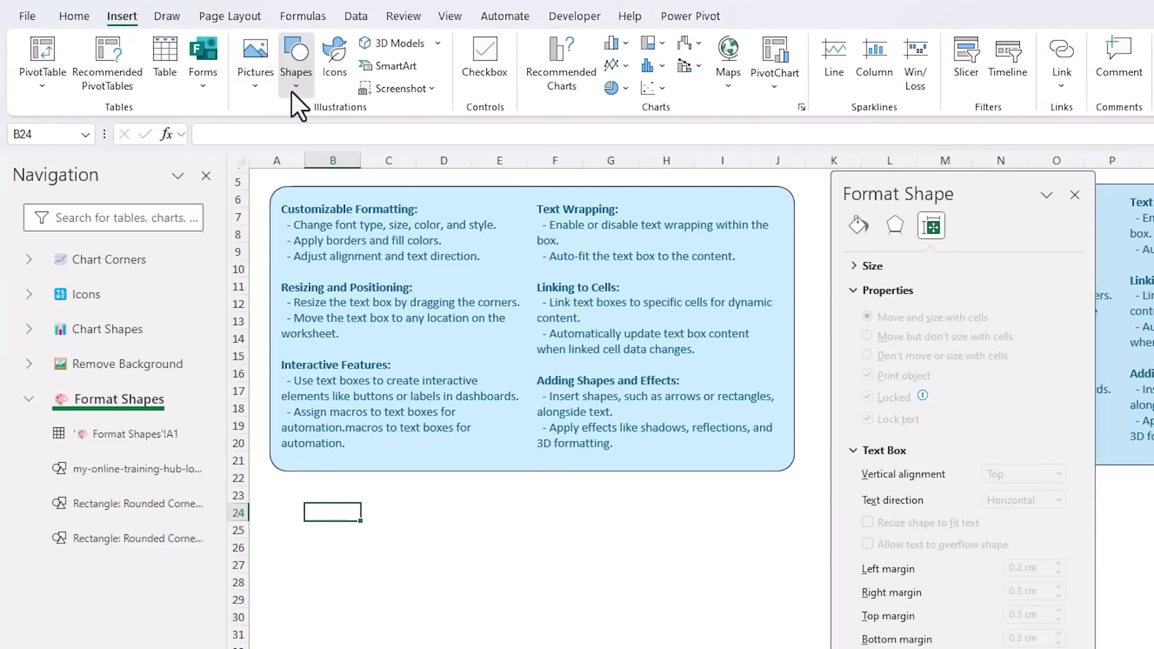
left_click(296, 66)
left_click(330, 157)
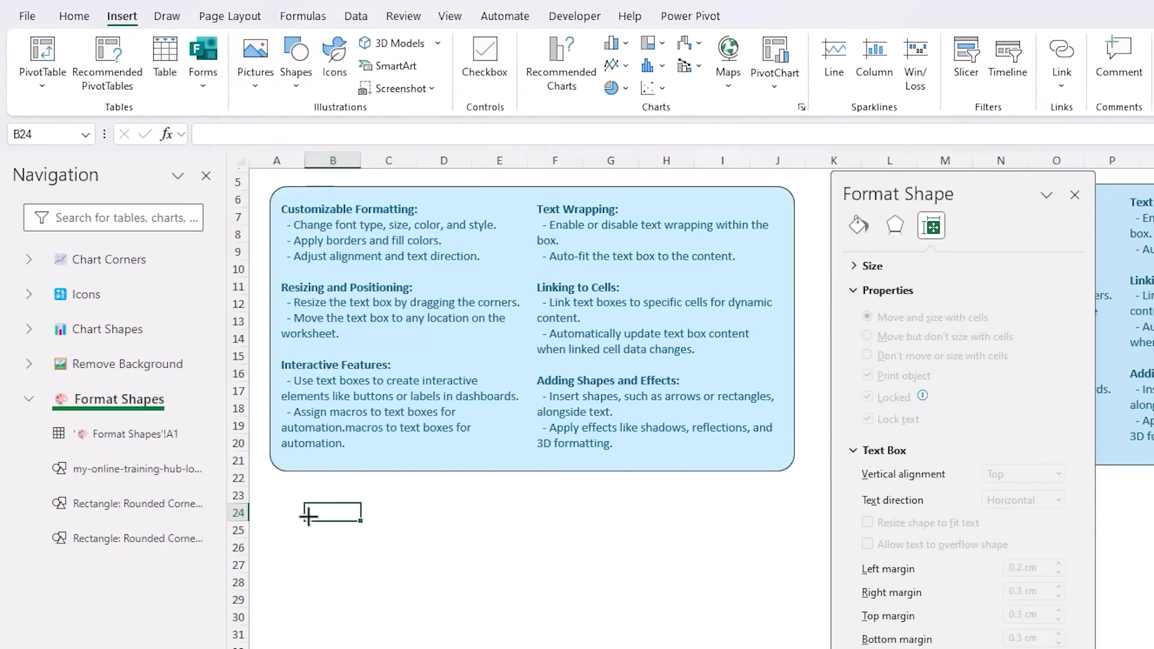
left_click_drag(417, 510, 703, 611)
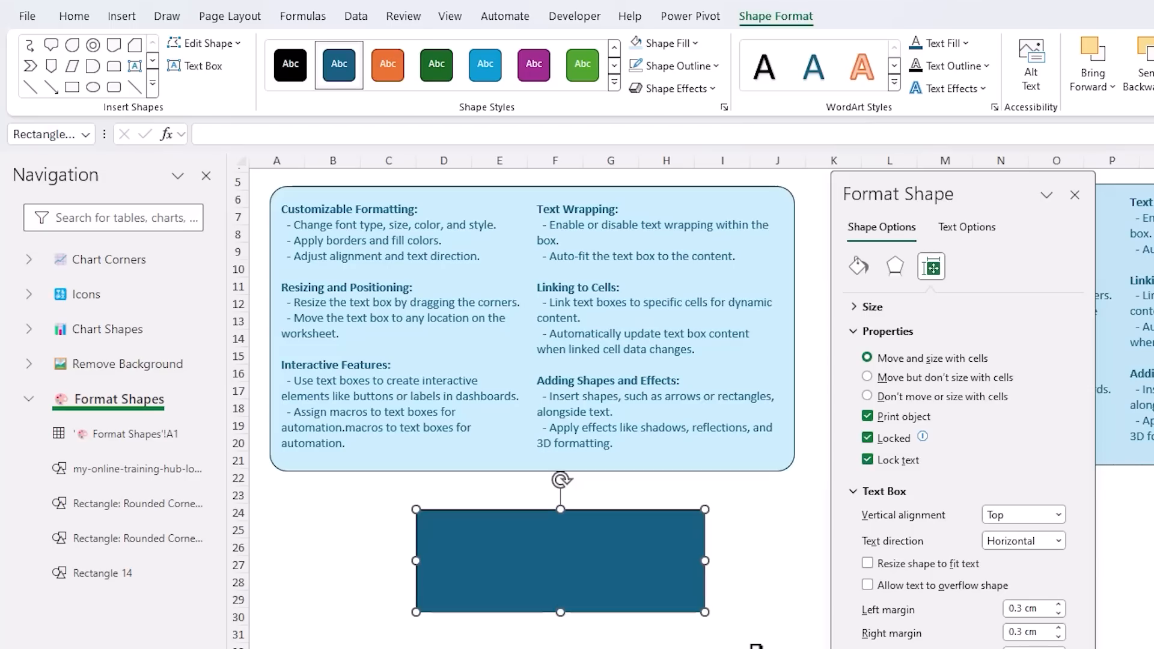
key("Delete")
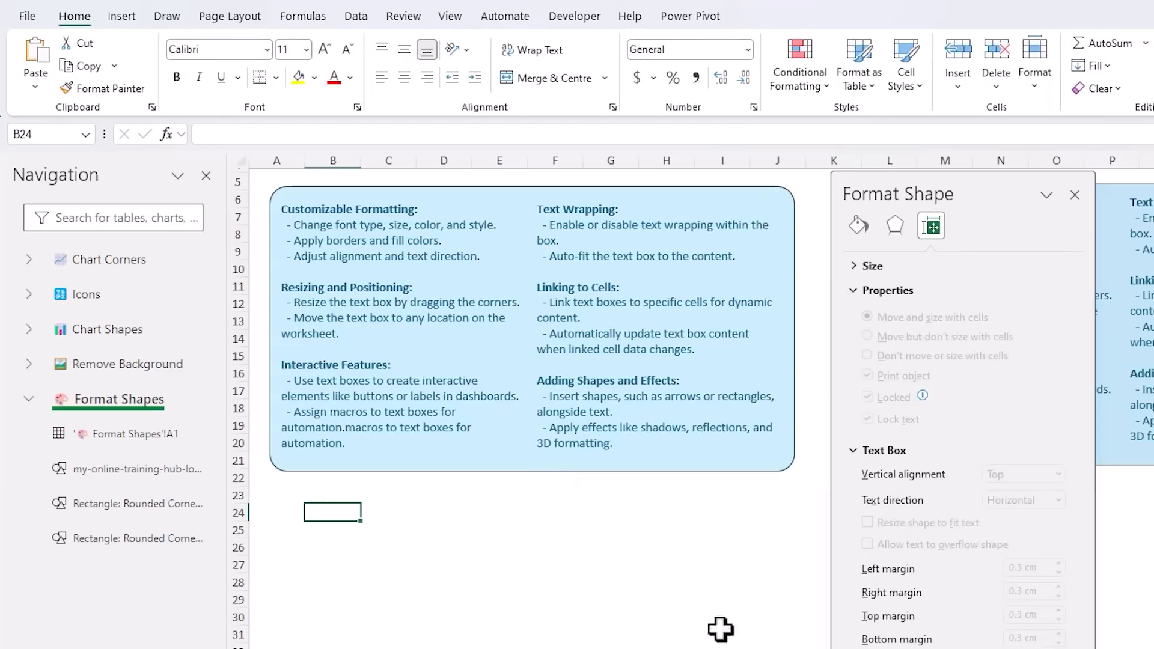
Set the light blue two-column shape's formatting as the default for new shapes
left_click(511, 470)
right_click(511, 469)
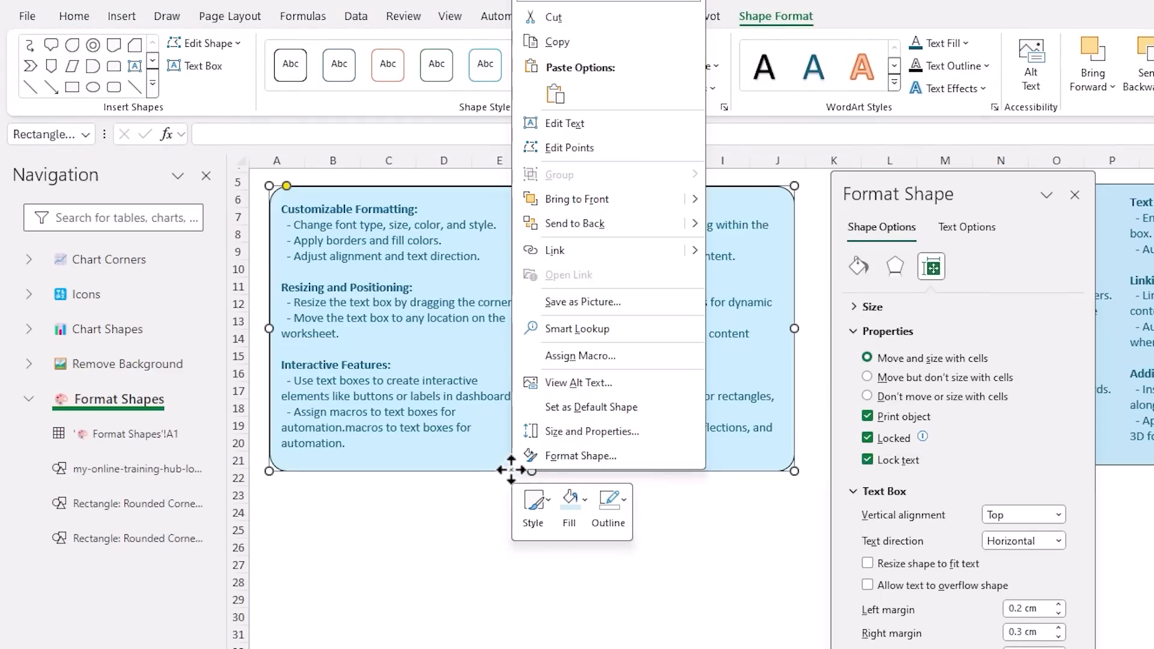
left_click(624, 407)
left_click(420, 480)
Draw a plain rectangle with the new default formatting across rows 25 to 30 below the two-column shape
left_click(111, 16)
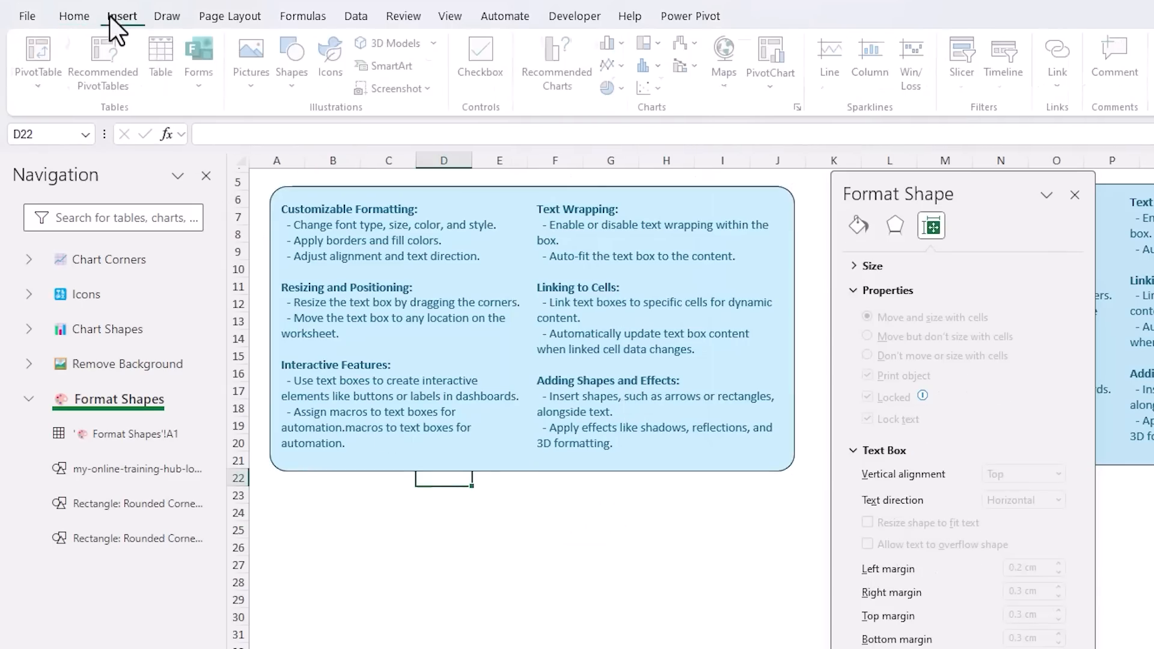
left_click(295, 72)
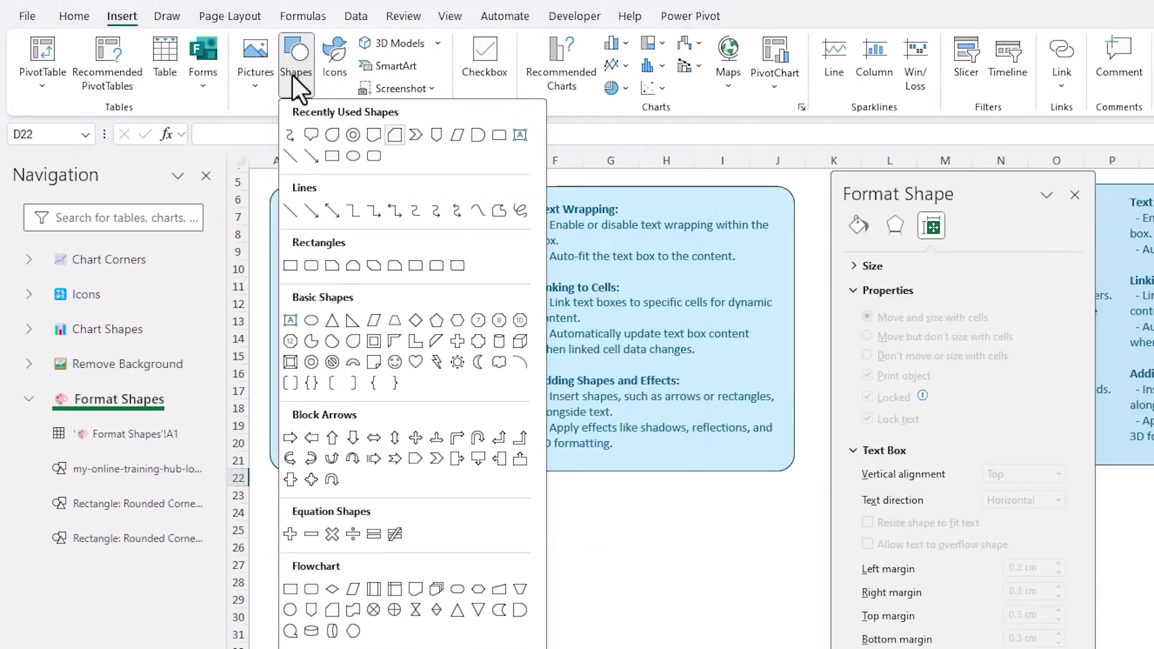
left_click(290, 265)
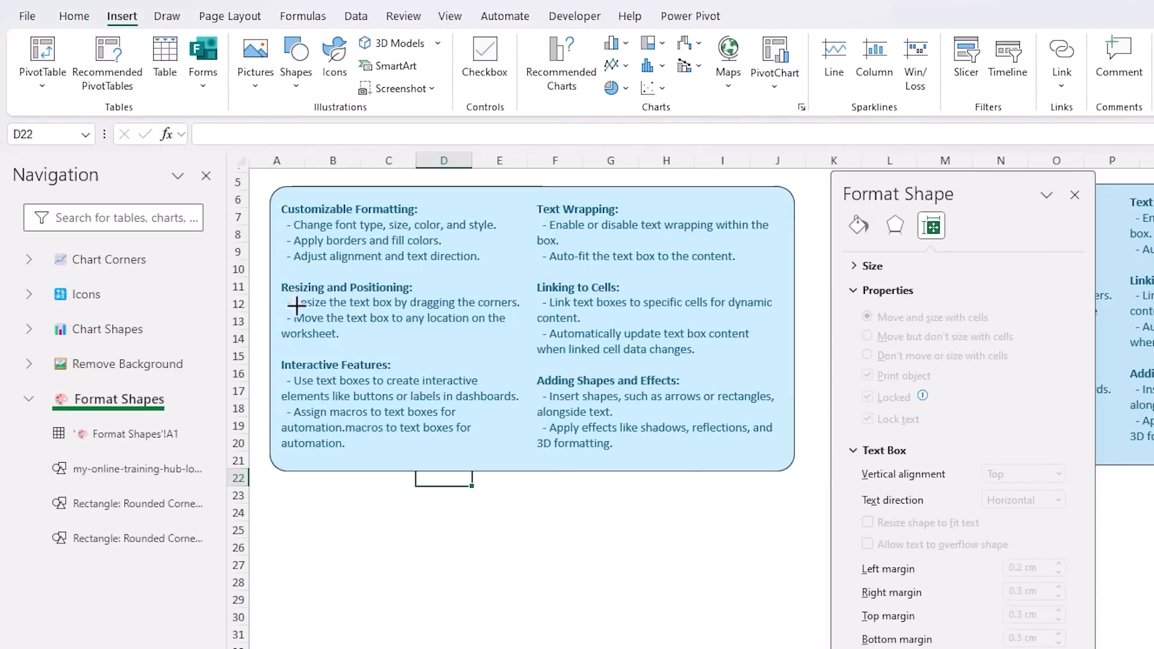
left_click_drag(349, 520, 585, 616)
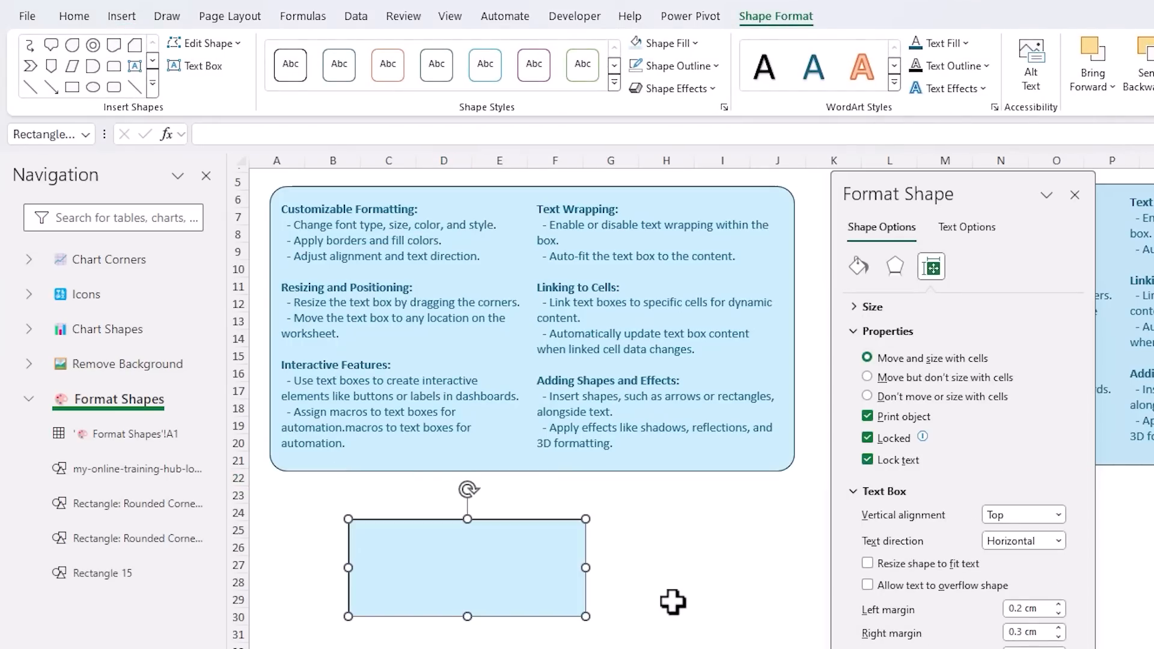
Enter "Text" in the new rectangle and check its column settings without changing them
left_click(474, 552)
type("Text")
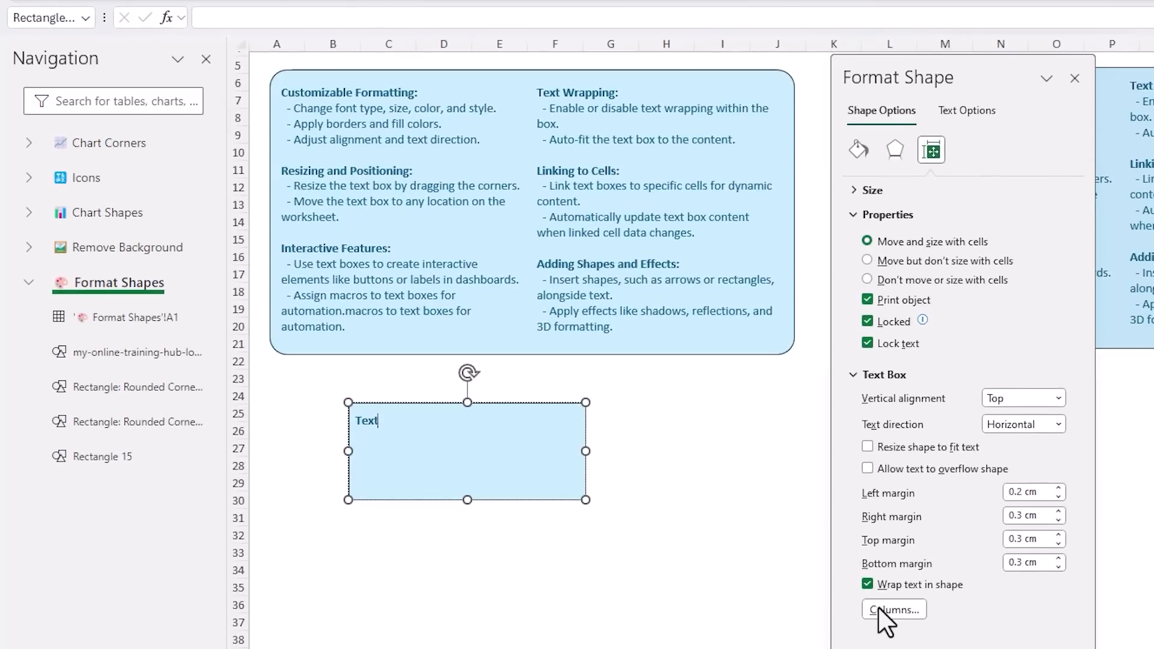
left_click(879, 609)
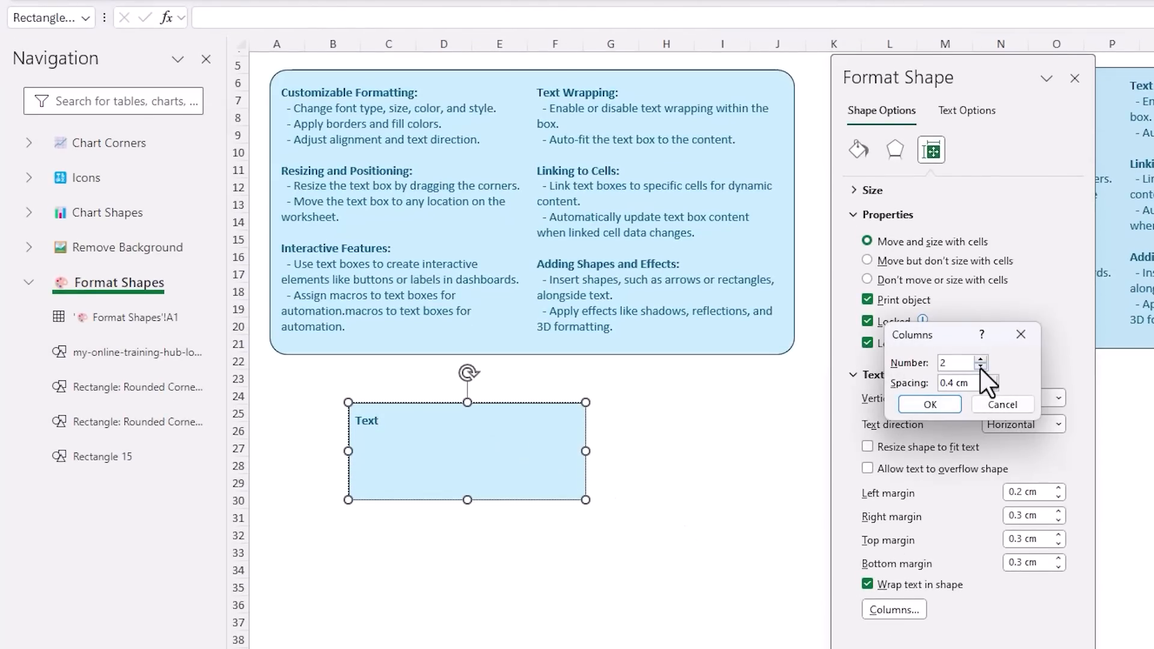
left_click(997, 406)
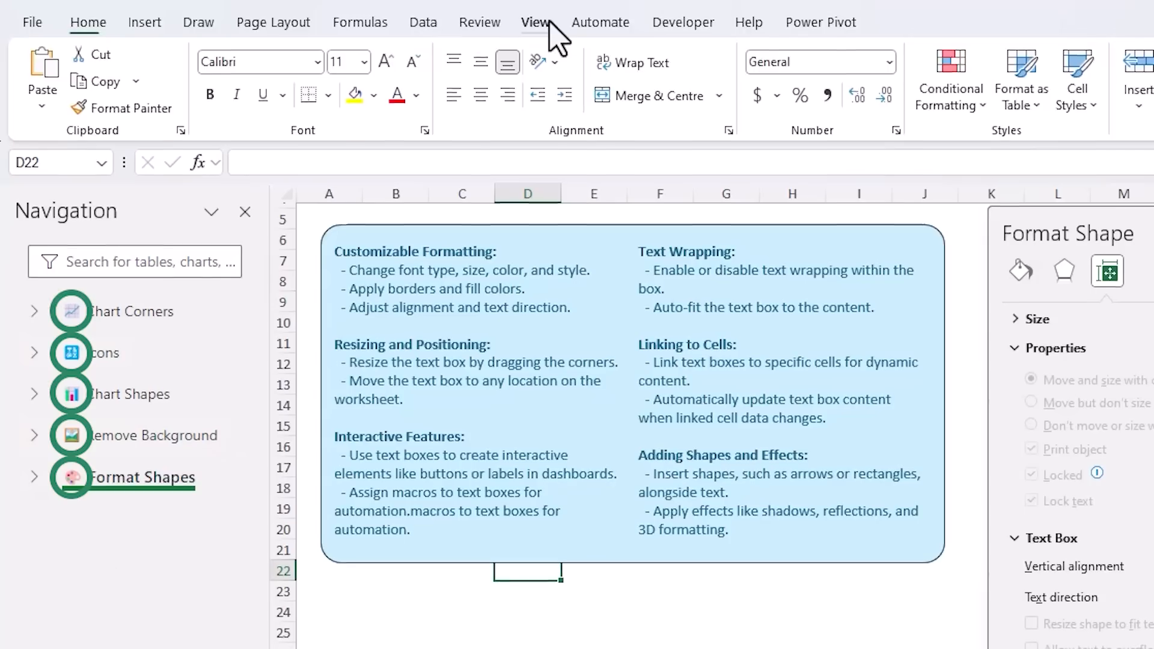
left_click(536, 24)
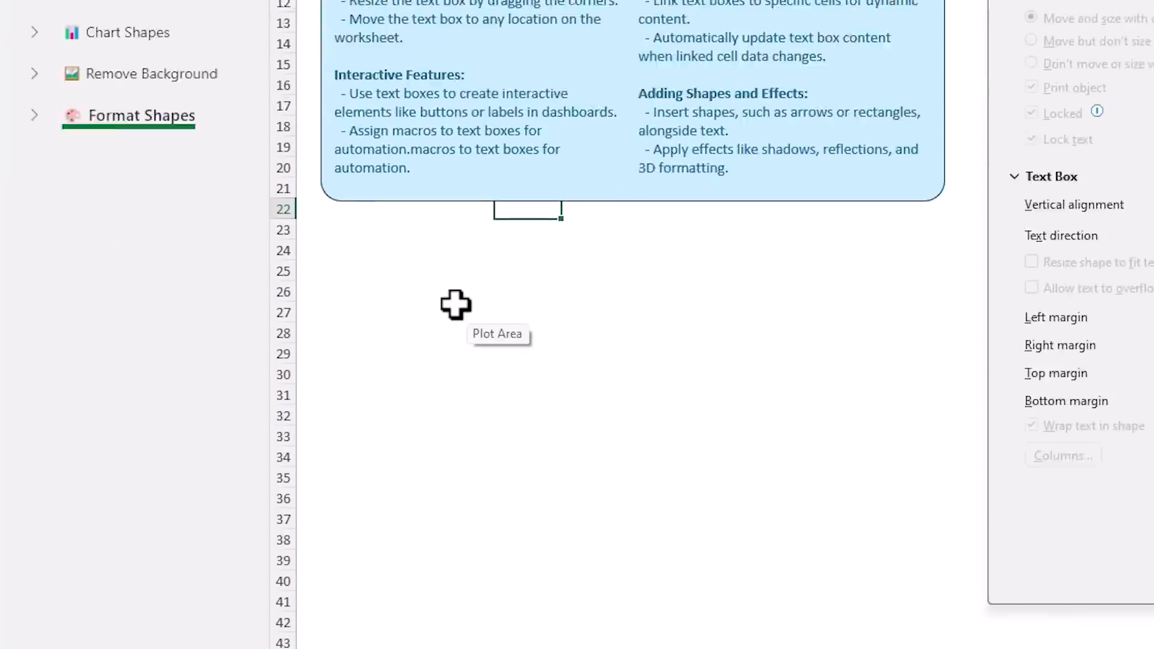
Insert a grinning face emoji into cell C27 below the shape, finding it with the emoji search term "smile"
left_click(455, 265)
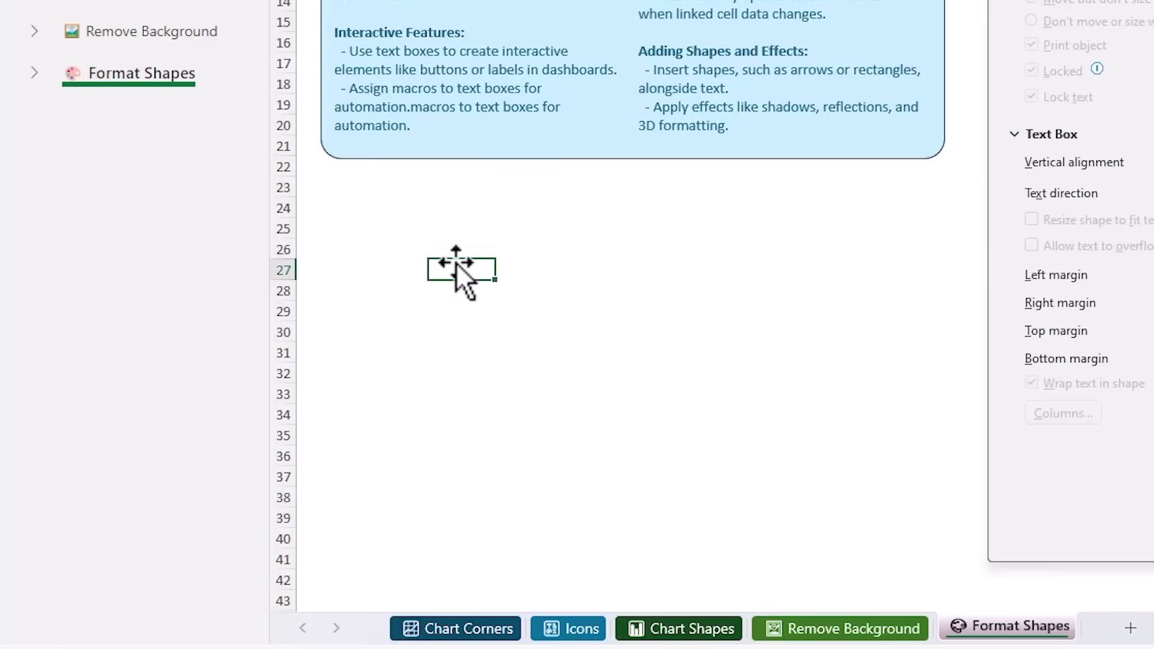
key("super+semicolon")
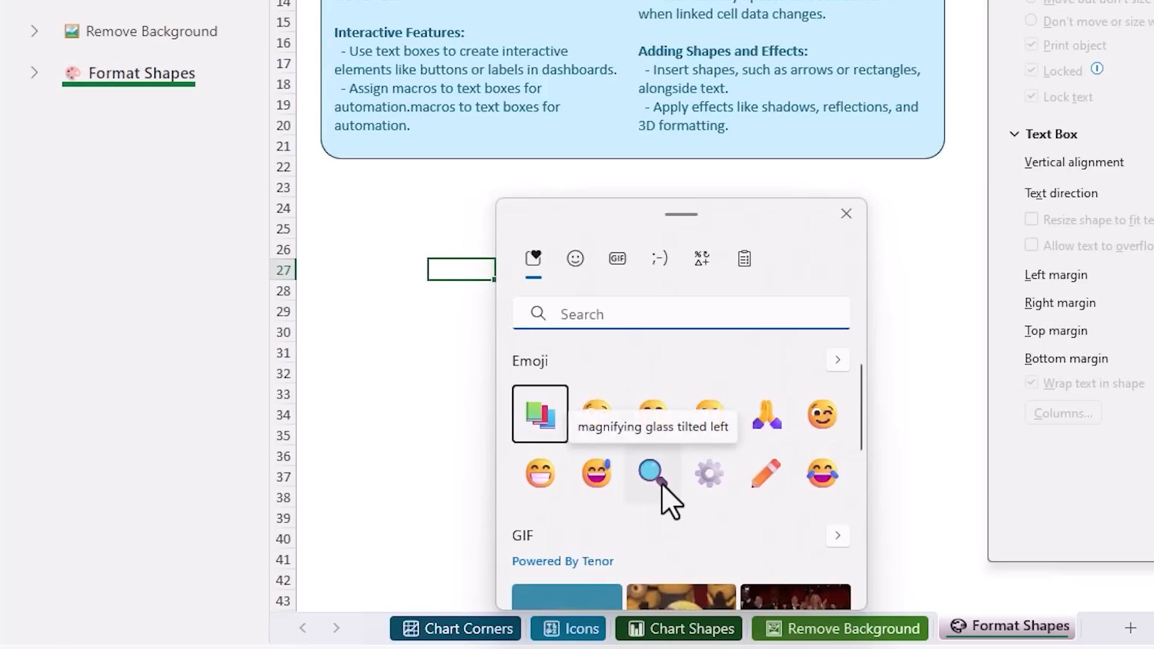
type("smile")
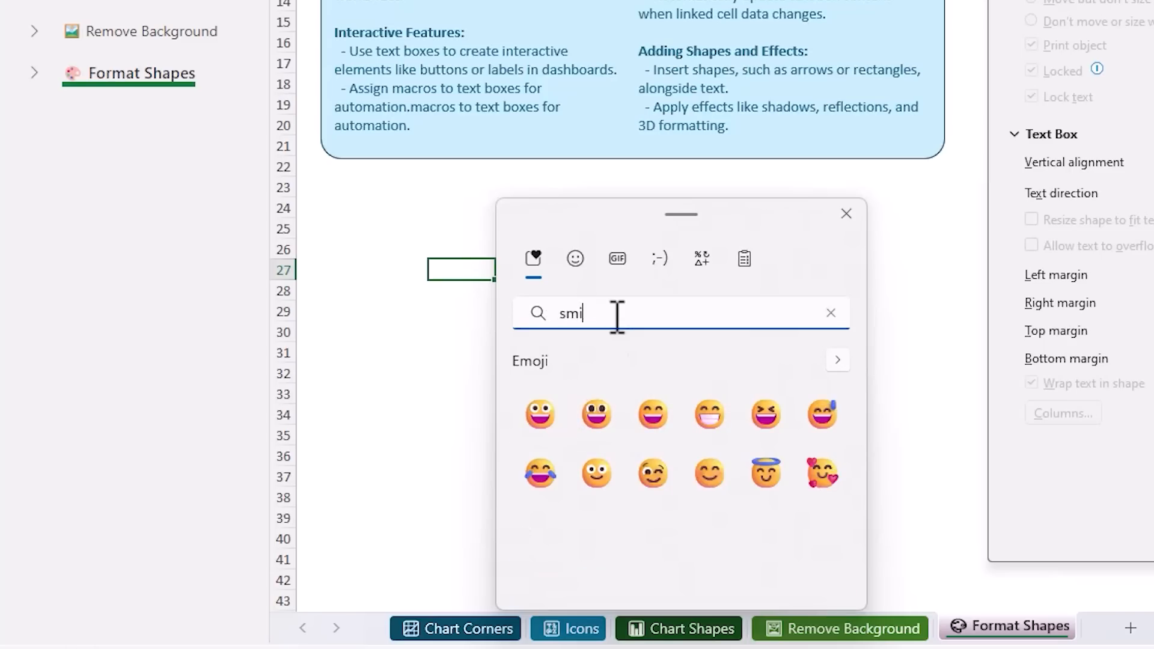
key("Return")
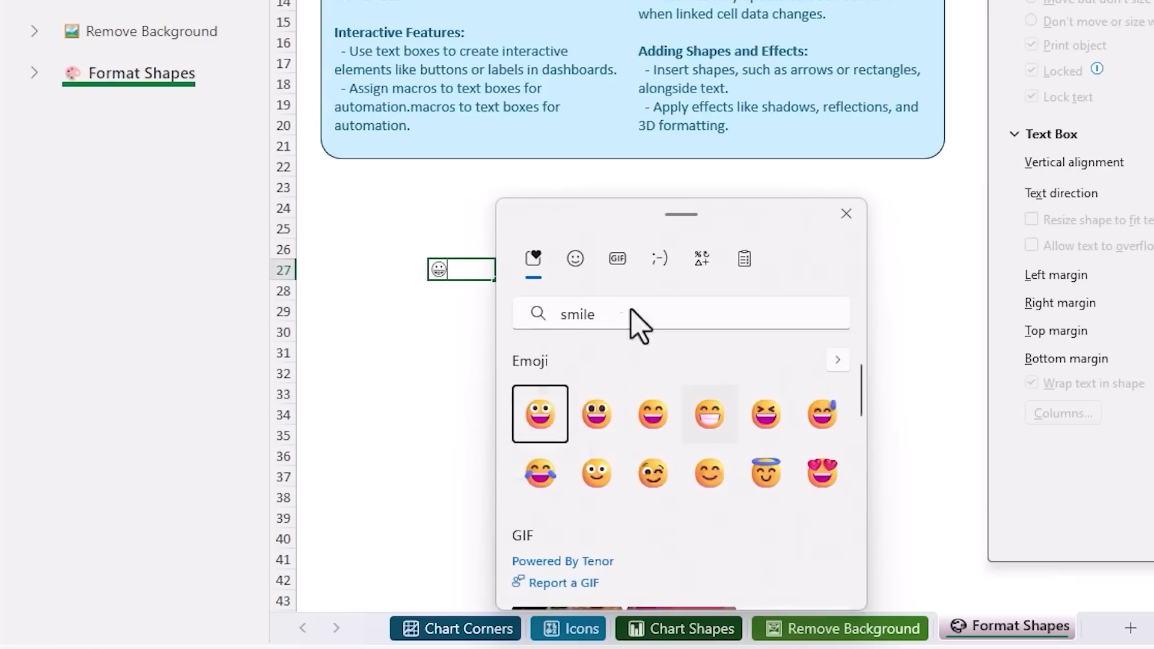
left_click(846, 214)
key("Return")
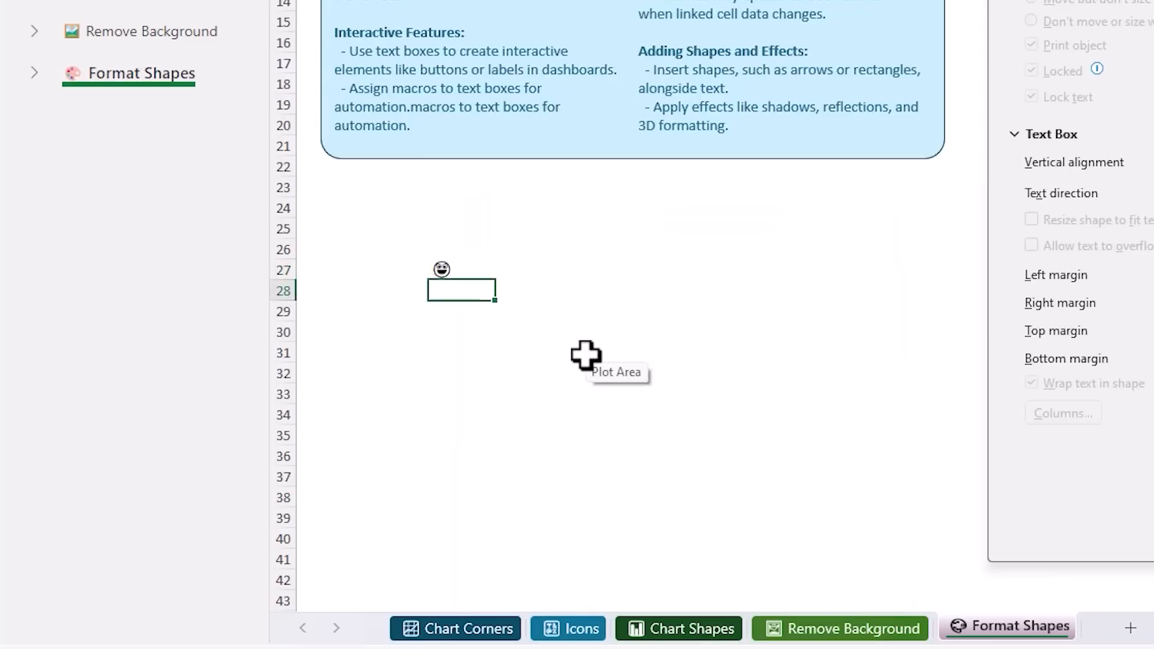
key("Up")
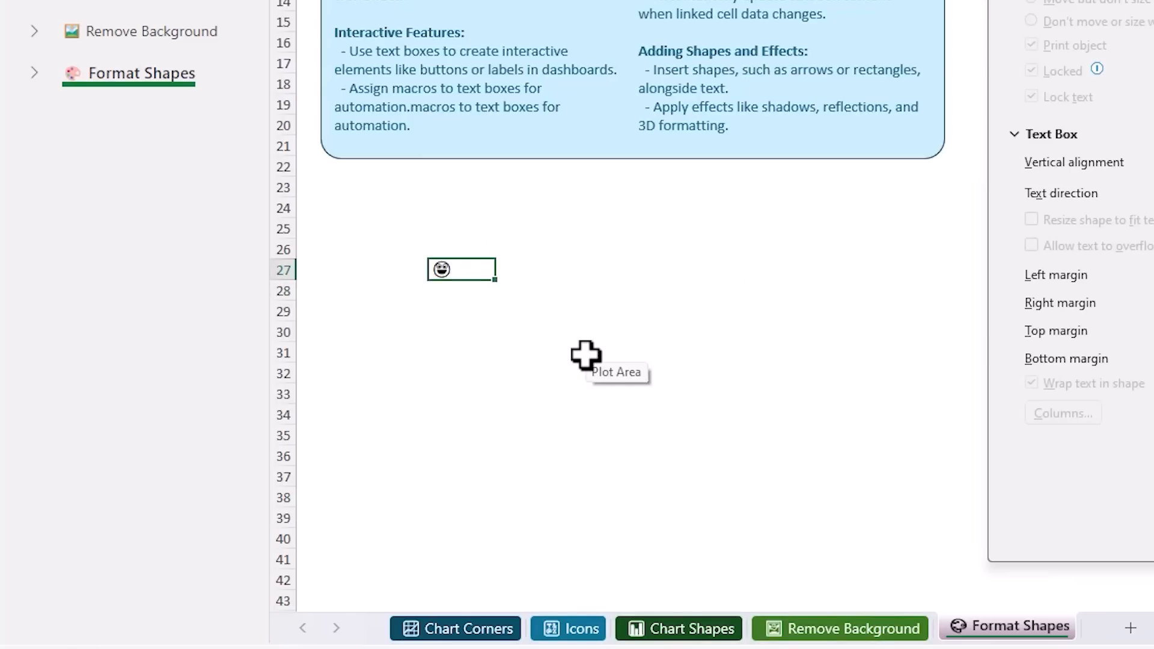
Switch to the Chart Corners sheet, select cell C27, and collapse the sheet's object list in the navigation
left_click(469, 628)
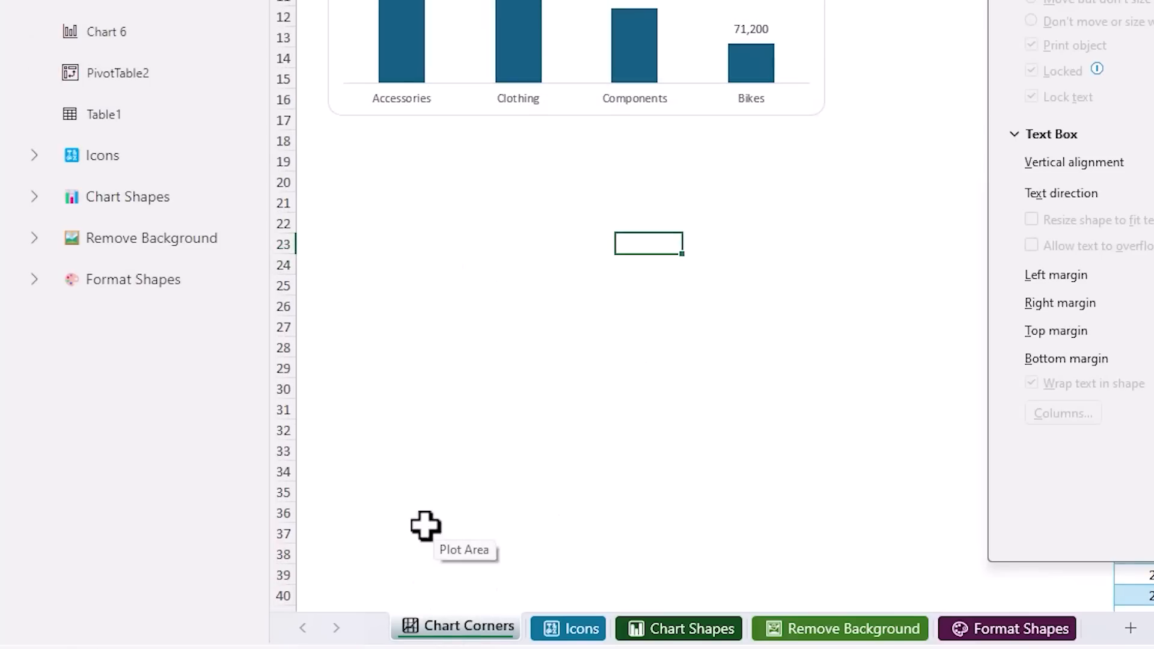
left_click(466, 324)
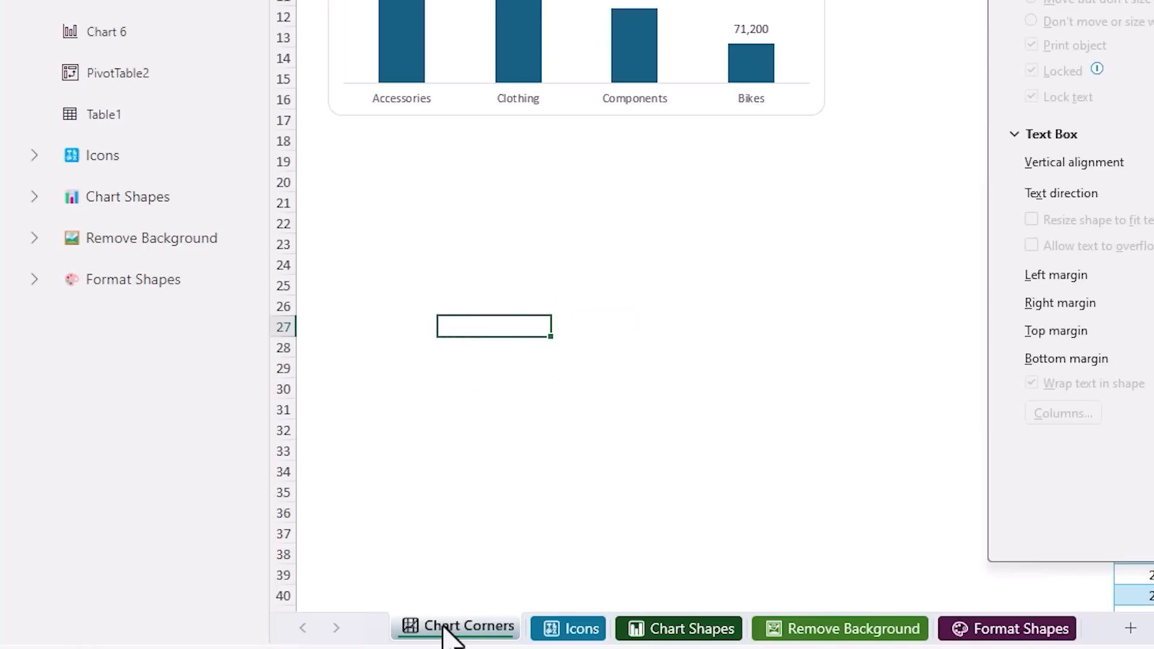
left_click(34, 167)
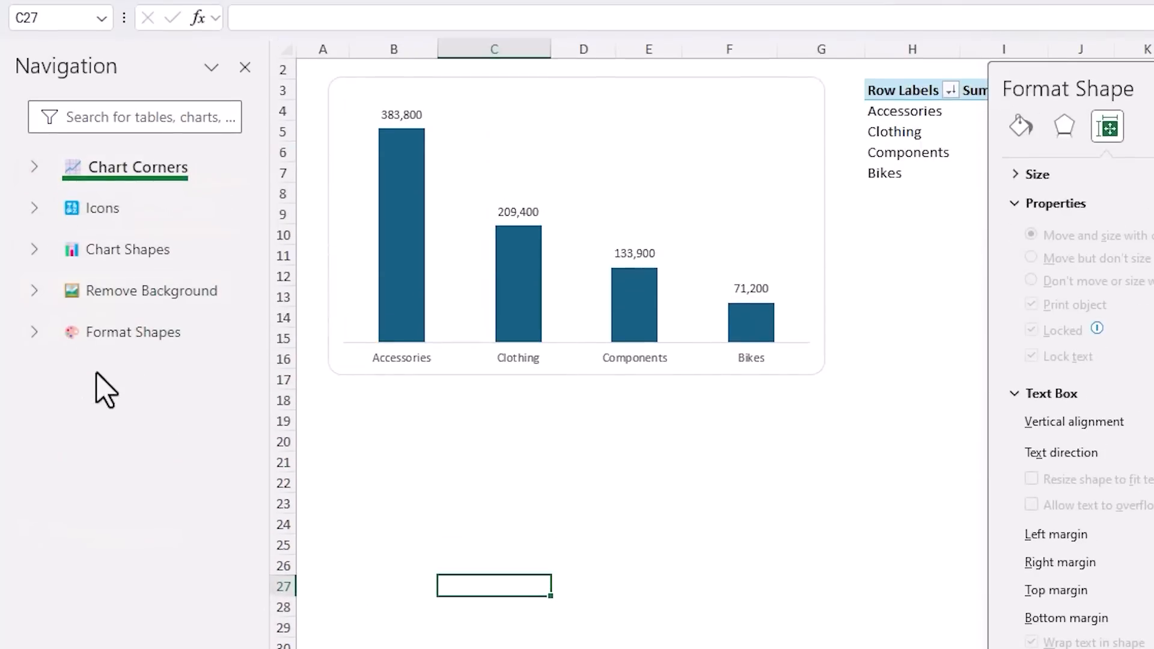